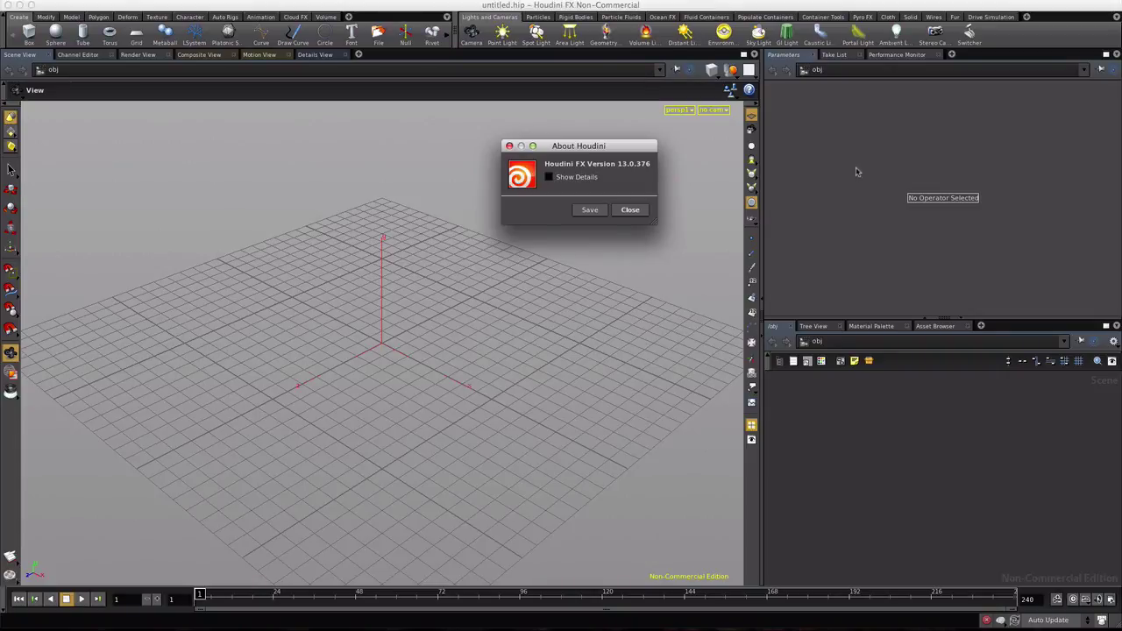
- Move the About Houdini window aside and close it
left_click_drag(605, 154, 646, 152)
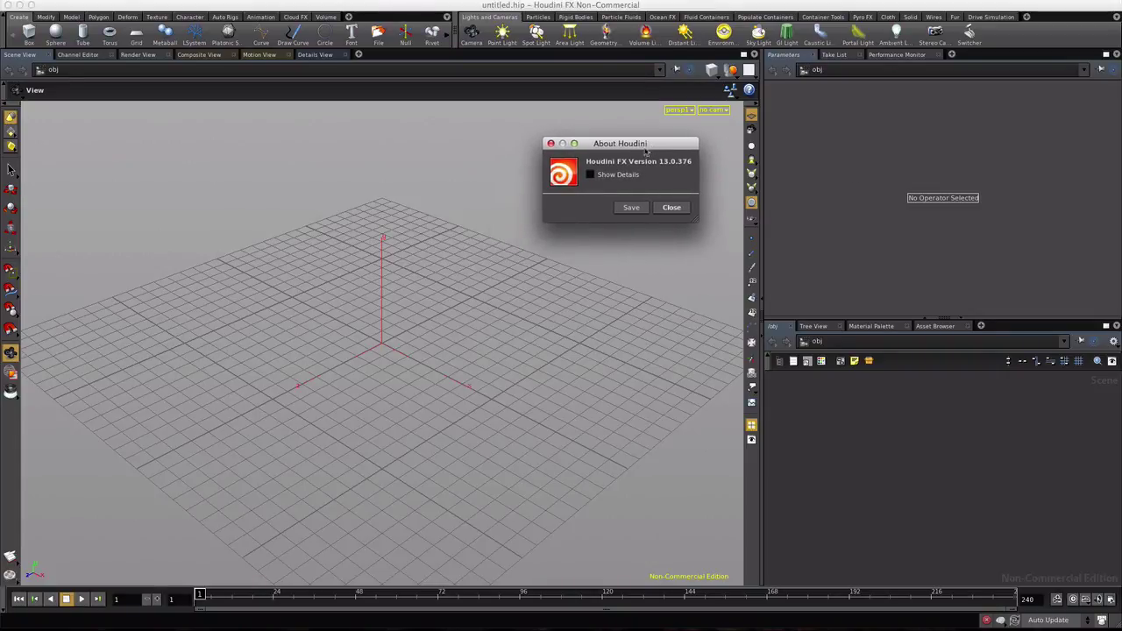
left_click(670, 209)
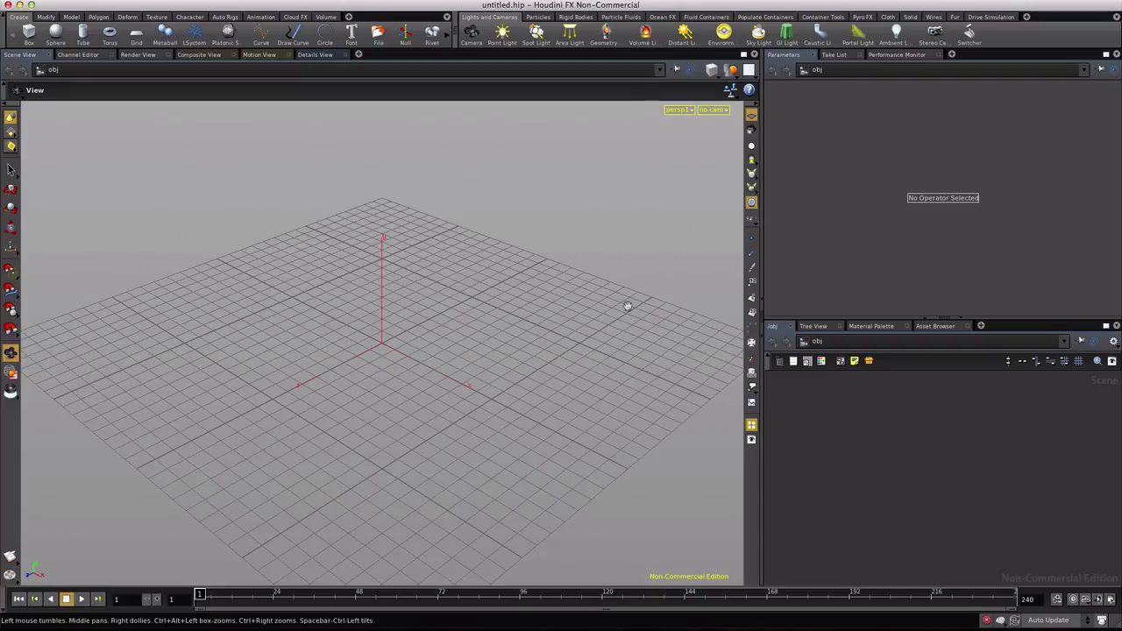
- Add a grid and a platonic solid object, renaming the solid object to teapot
left_click(139, 36)
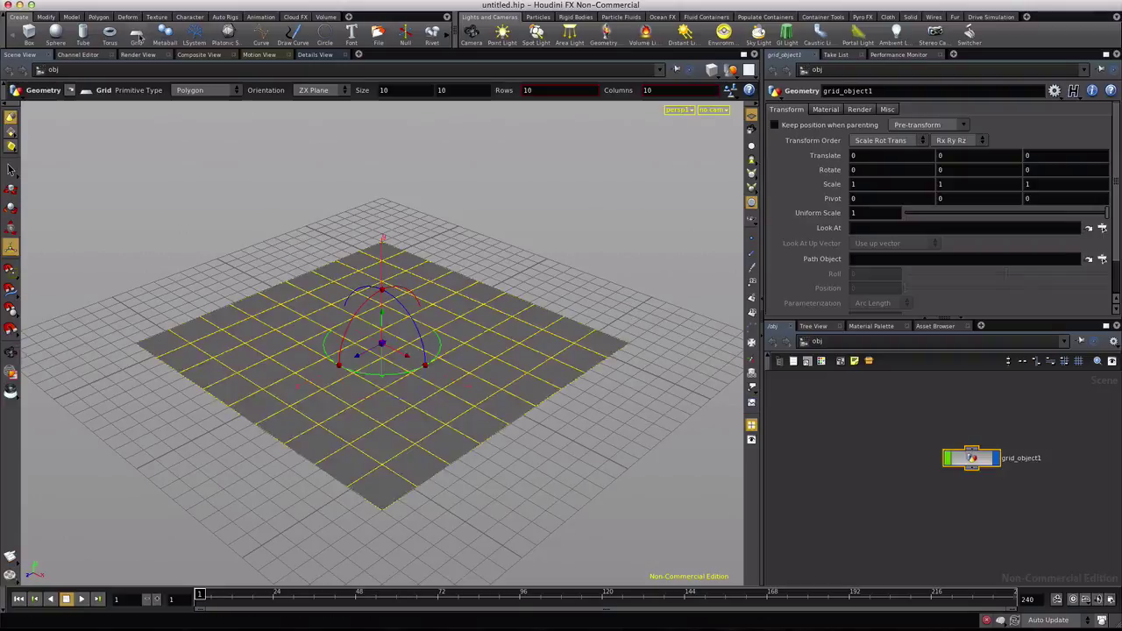
left_click(233, 37)
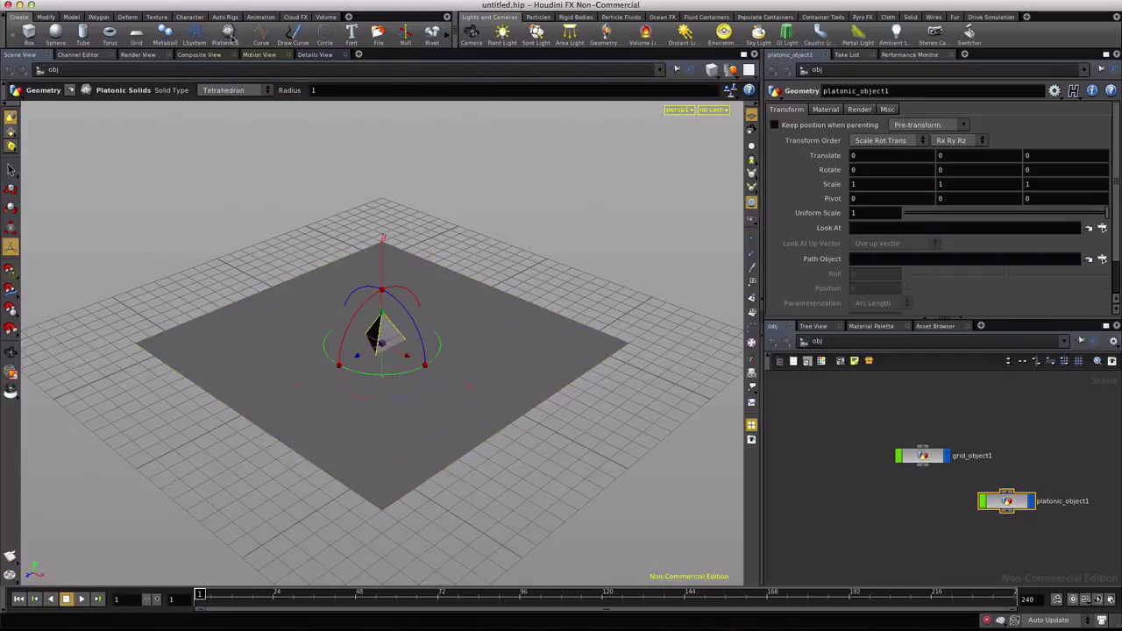
double_click(1061, 500)
type("tea")
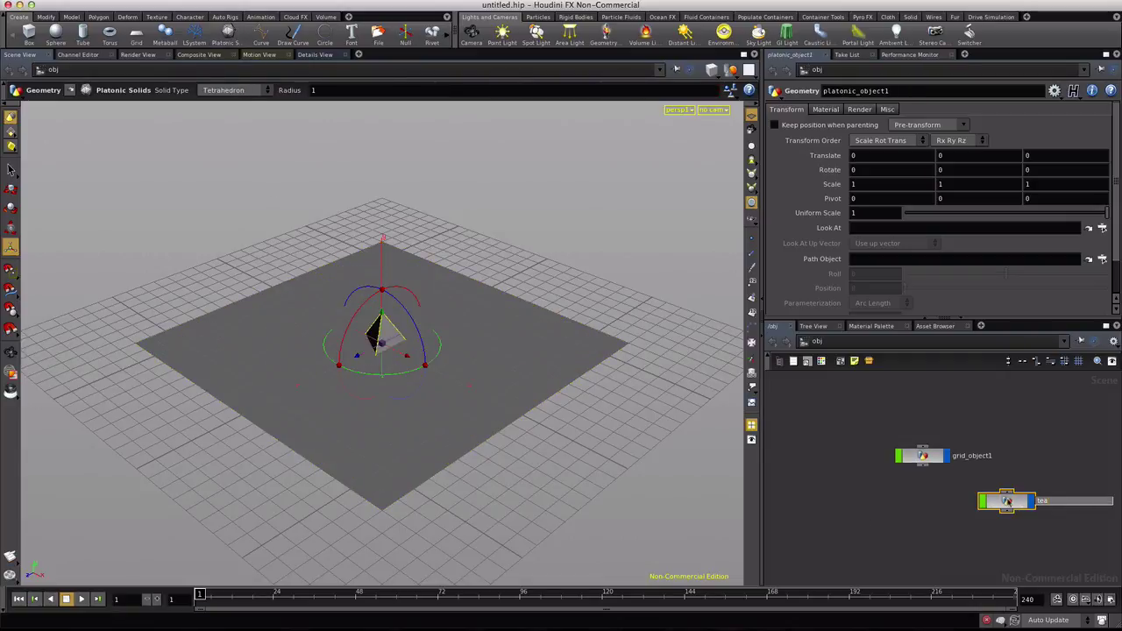
type("pot")
key("Return")
- Inside teapot, make the solid a Utah Teapot, radius 2, raised 0.92 on Y
double_click(999, 503)
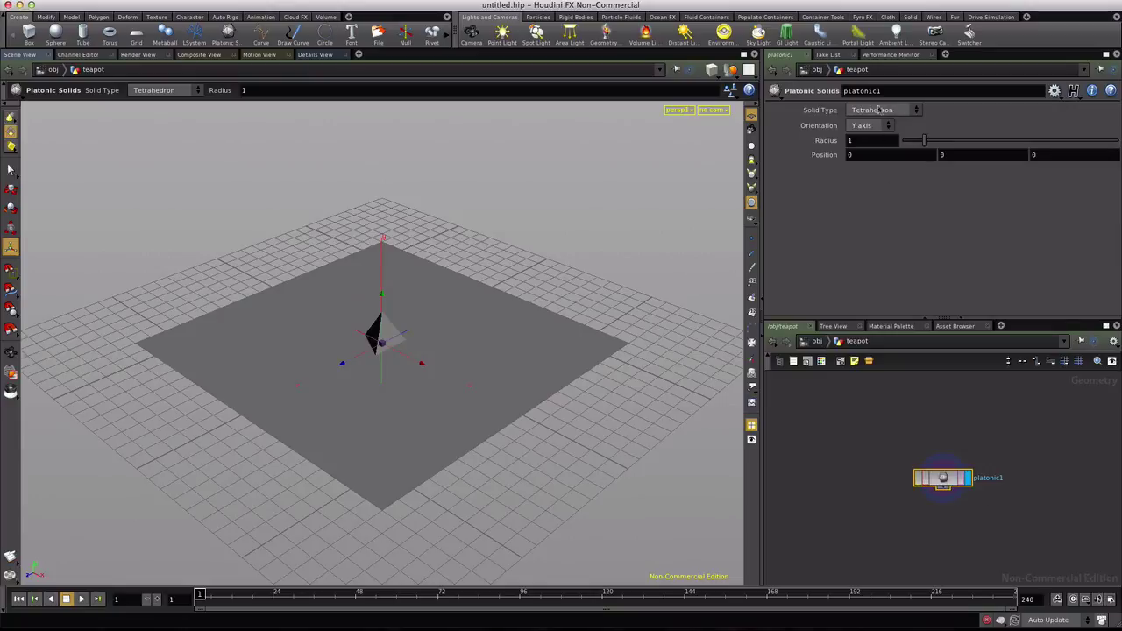
left_click(917, 109)
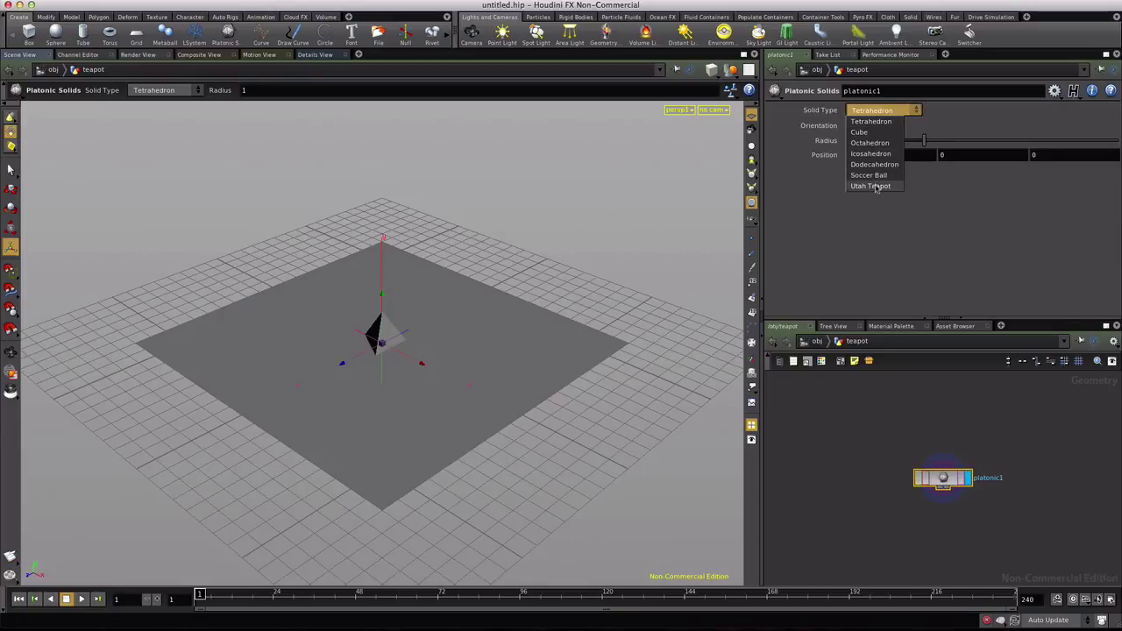
left_click(874, 186)
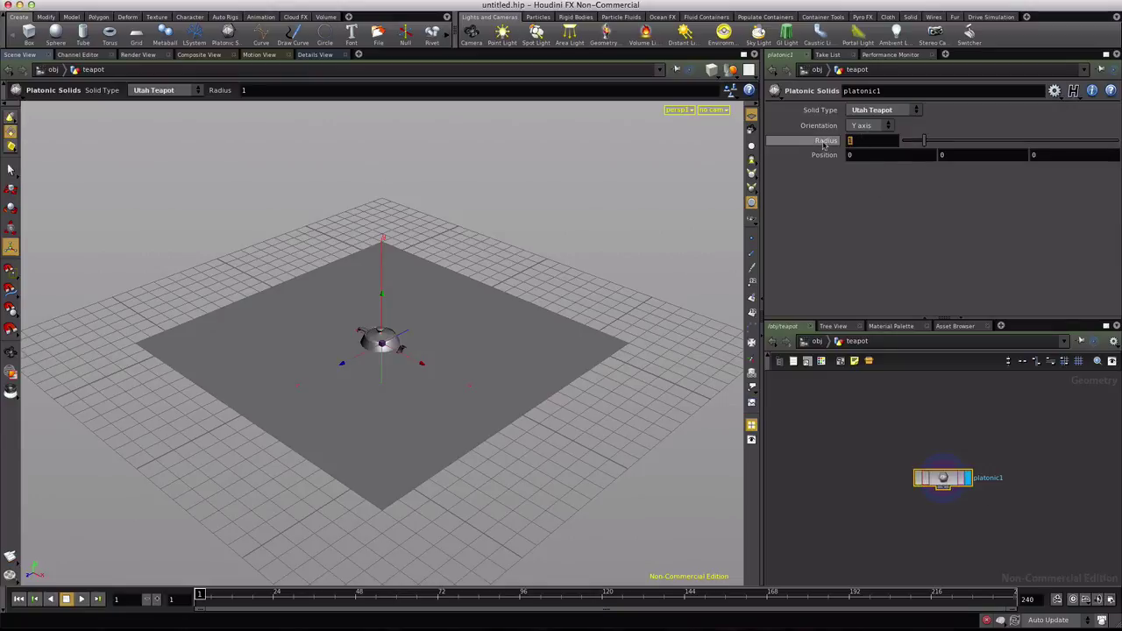
left_click(873, 140)
type("2")
key("Return")
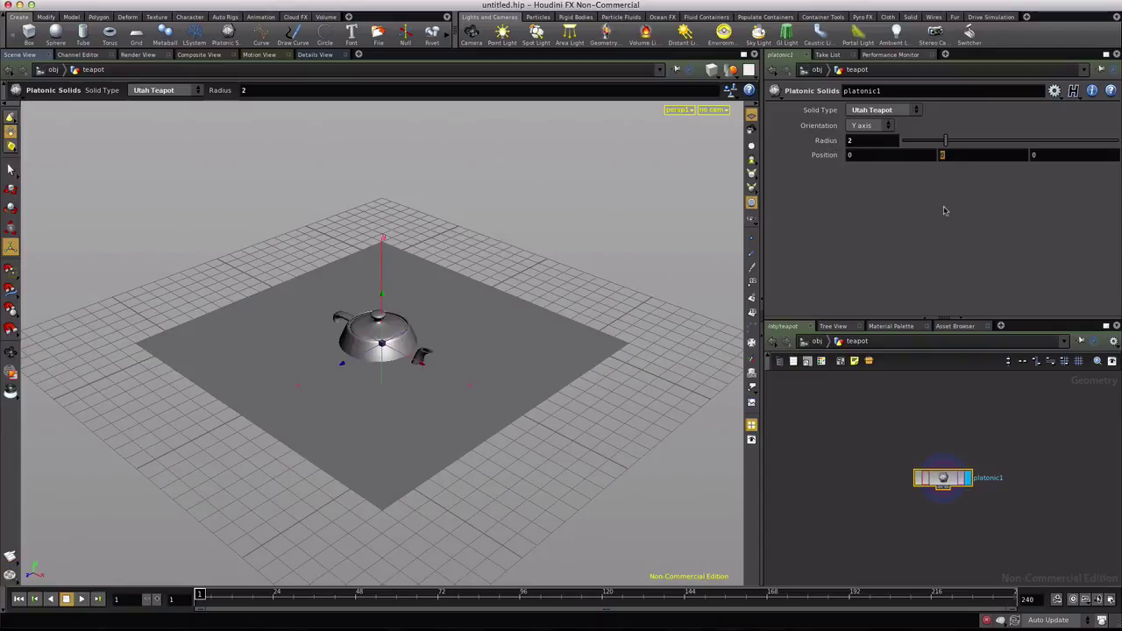
type("0.92")
key("Return")
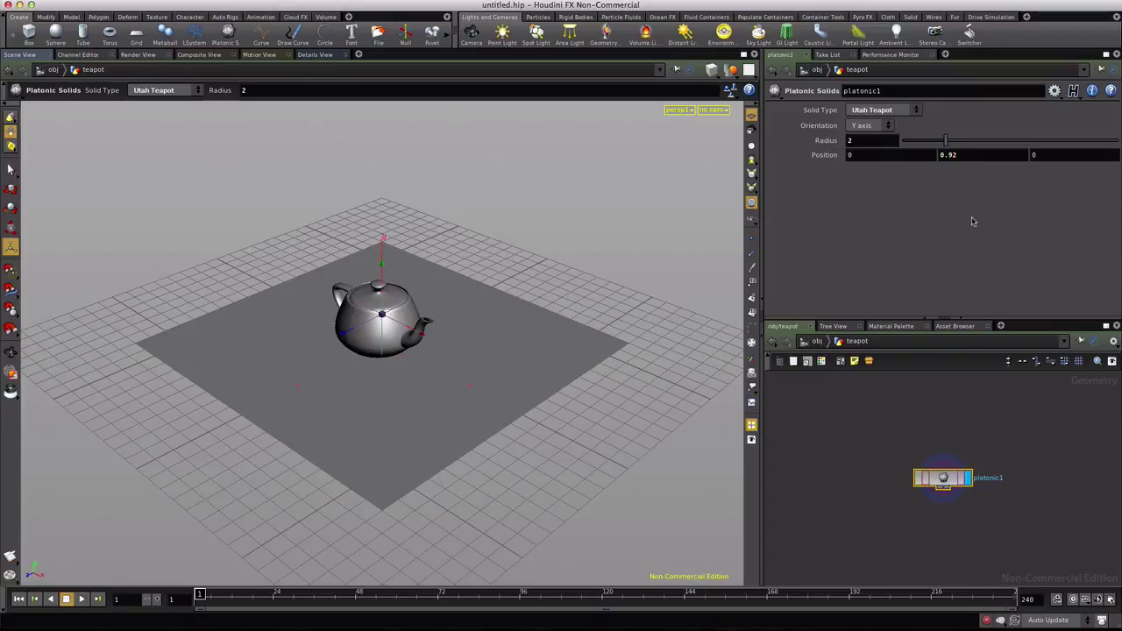
key("space+3")
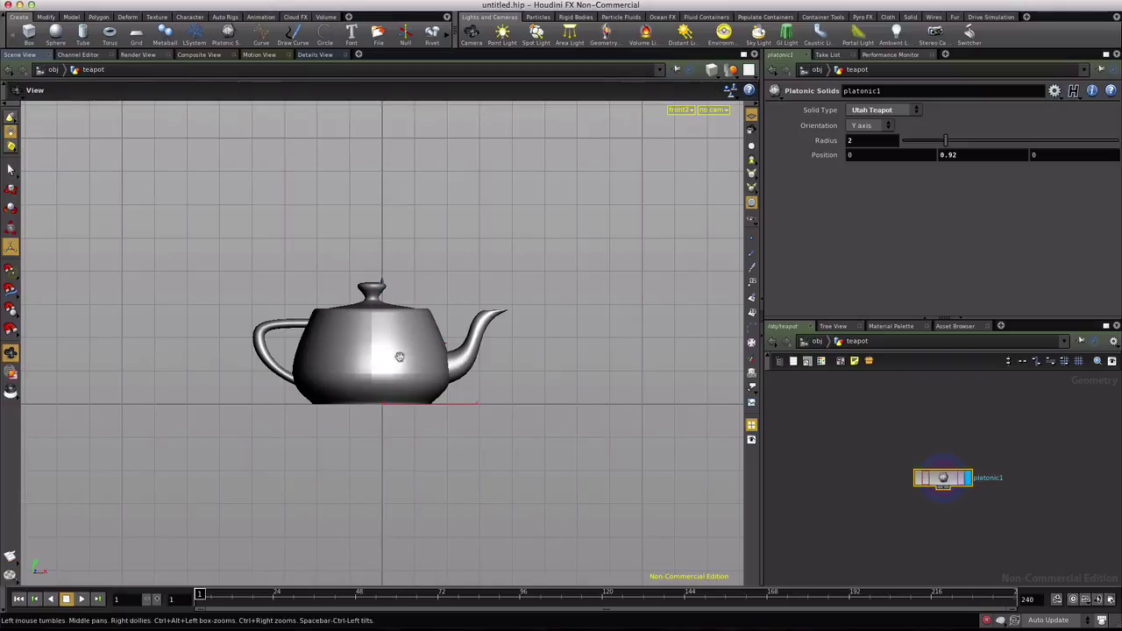
key("space+1")
- Create a new camera, cam1, with a 640×360 resolution
left_click(722, 110)
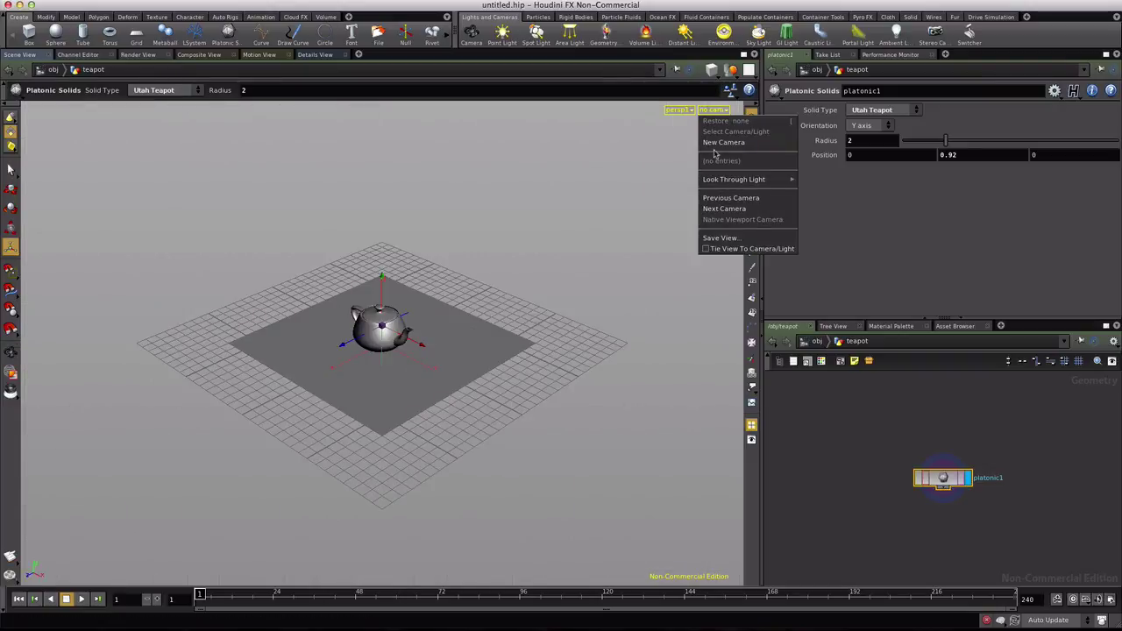
left_click(720, 143)
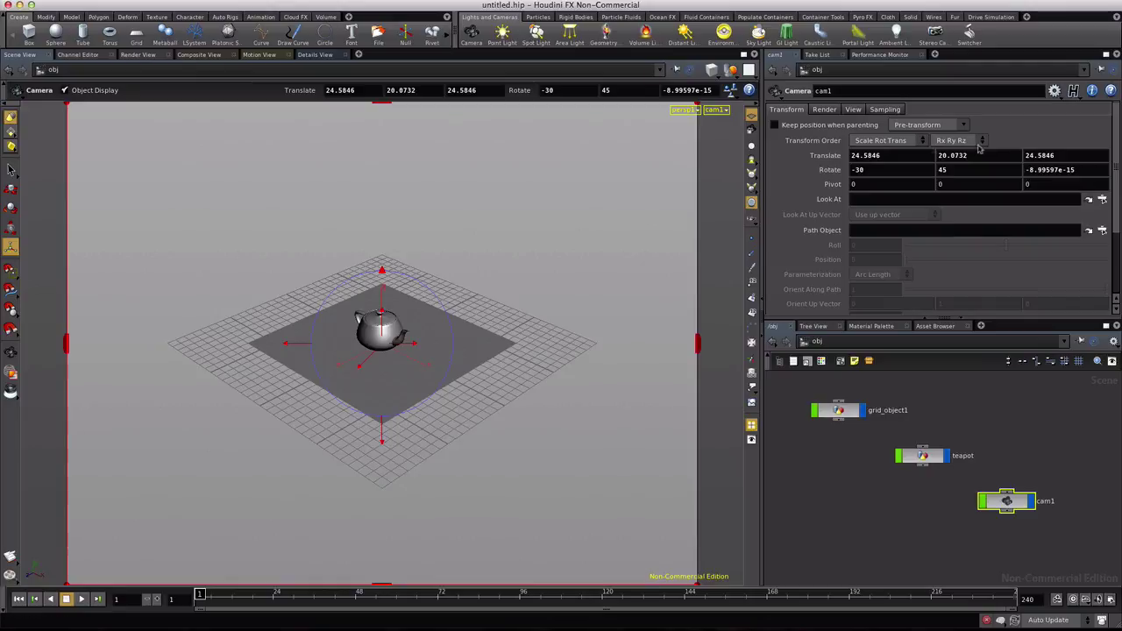
left_click(846, 110)
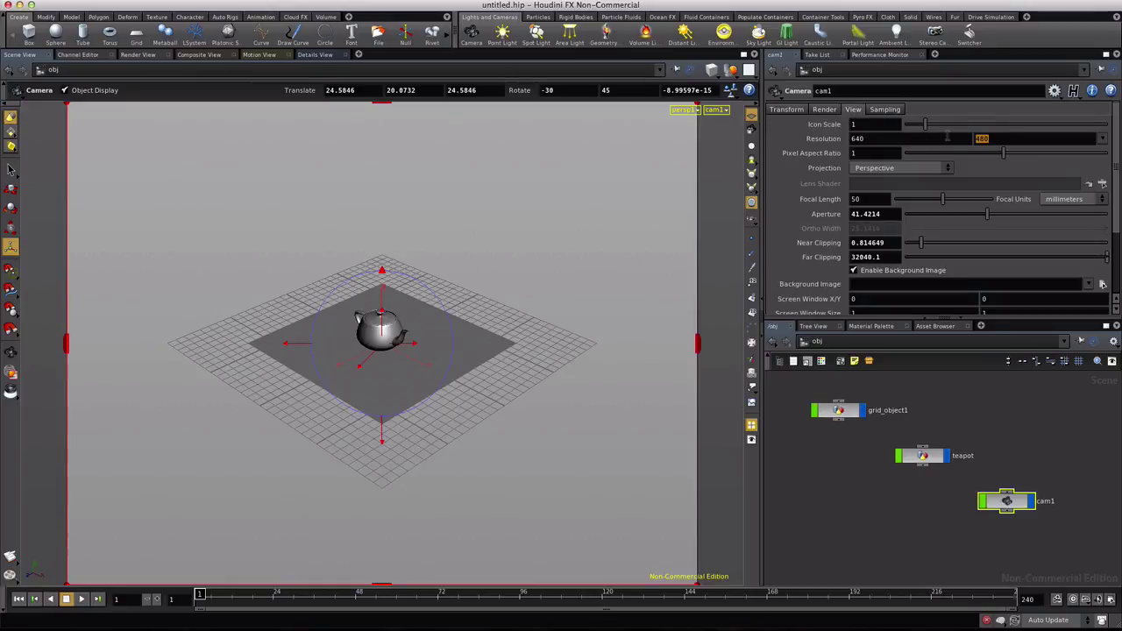
type("360")
key("Return")
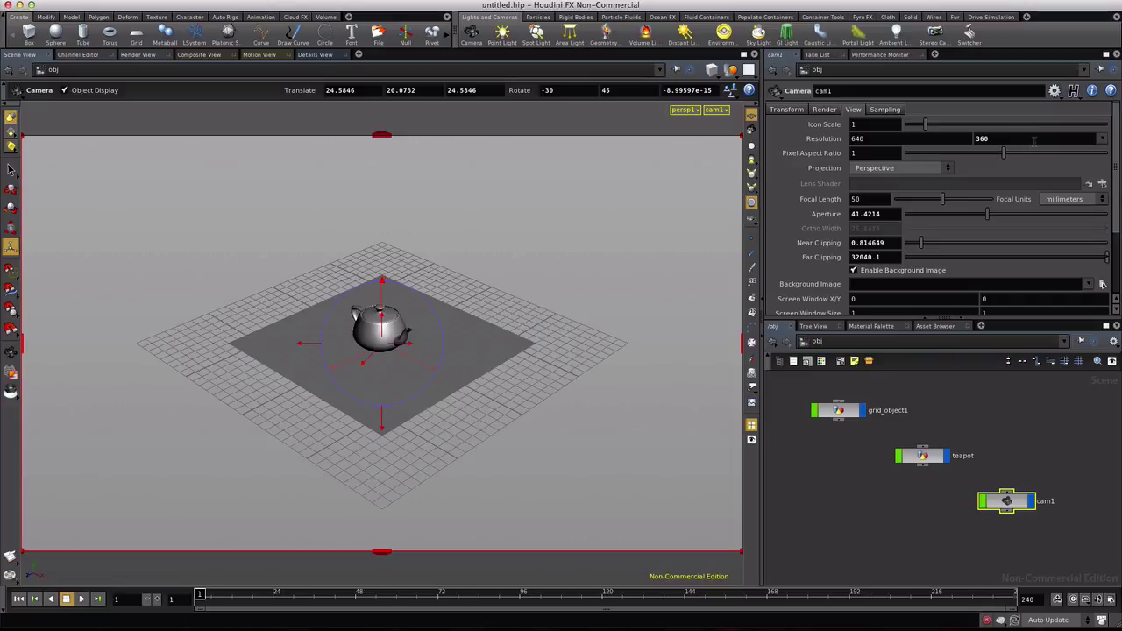
- Set cam1's background image to Desktop/tutorial/peone_corrected_HALF-SIZE.jpg
left_click(1101, 283)
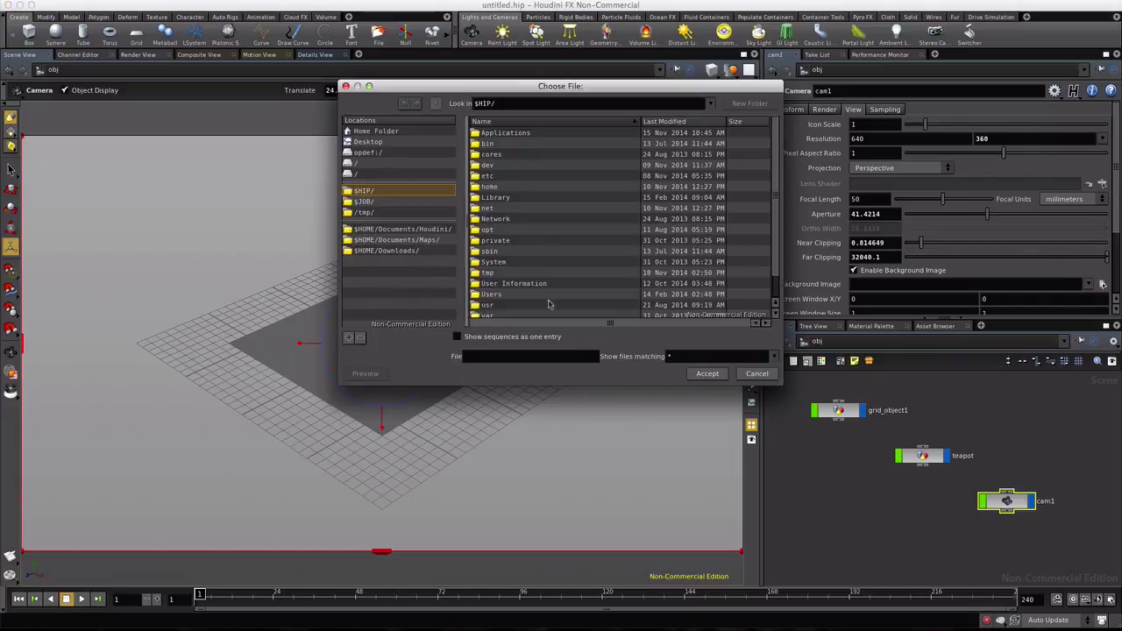
left_click(368, 142)
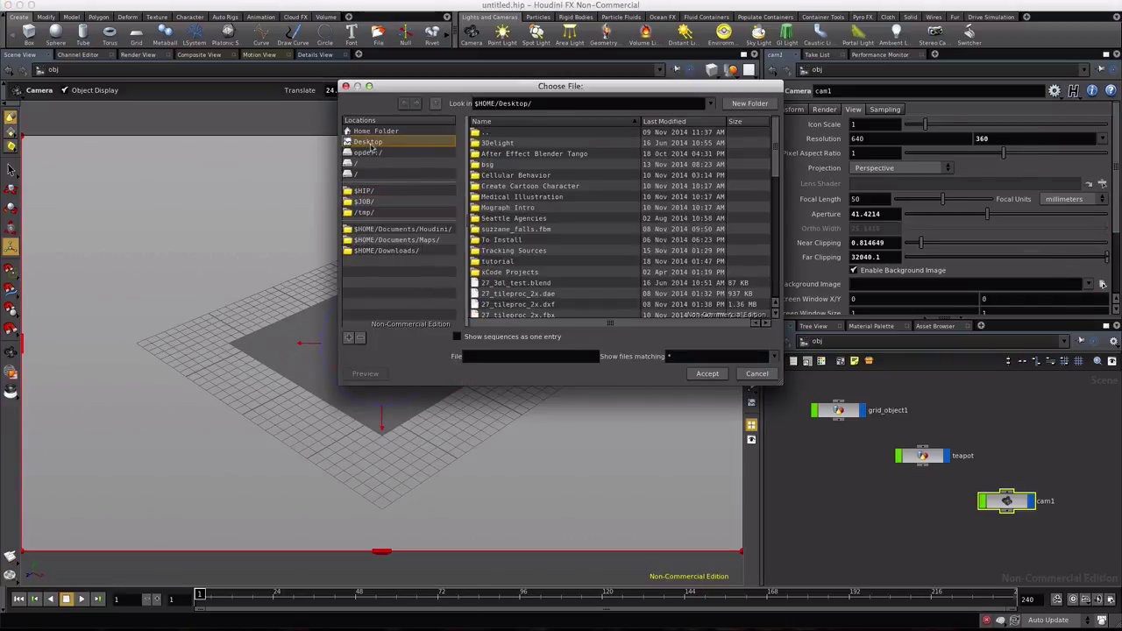
double_click(506, 260)
left_click(557, 166)
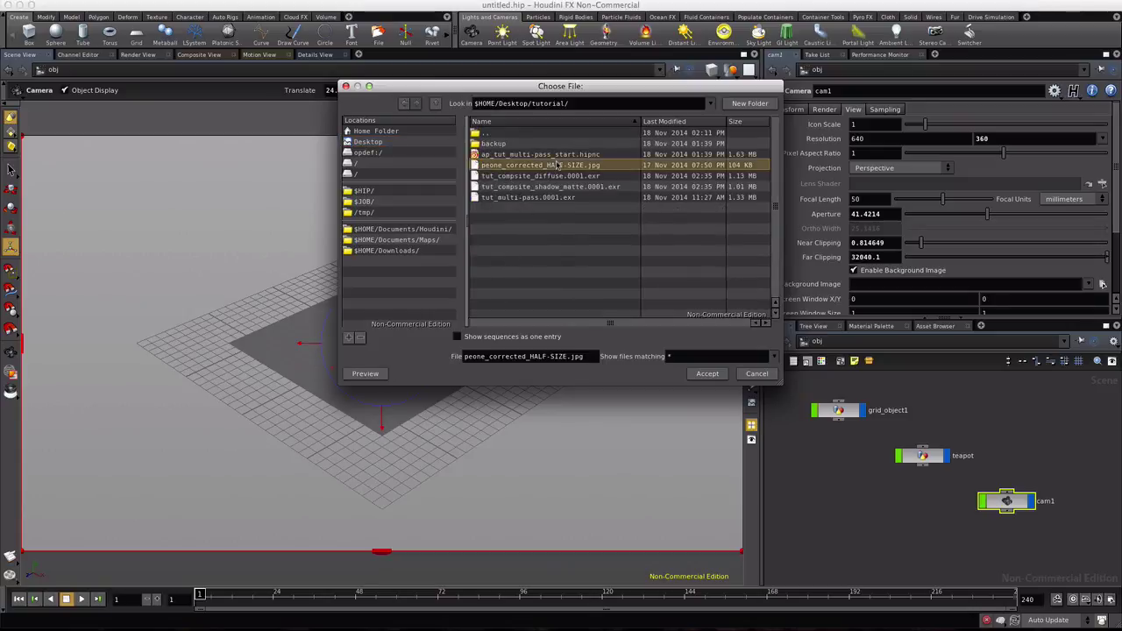
left_click(707, 373)
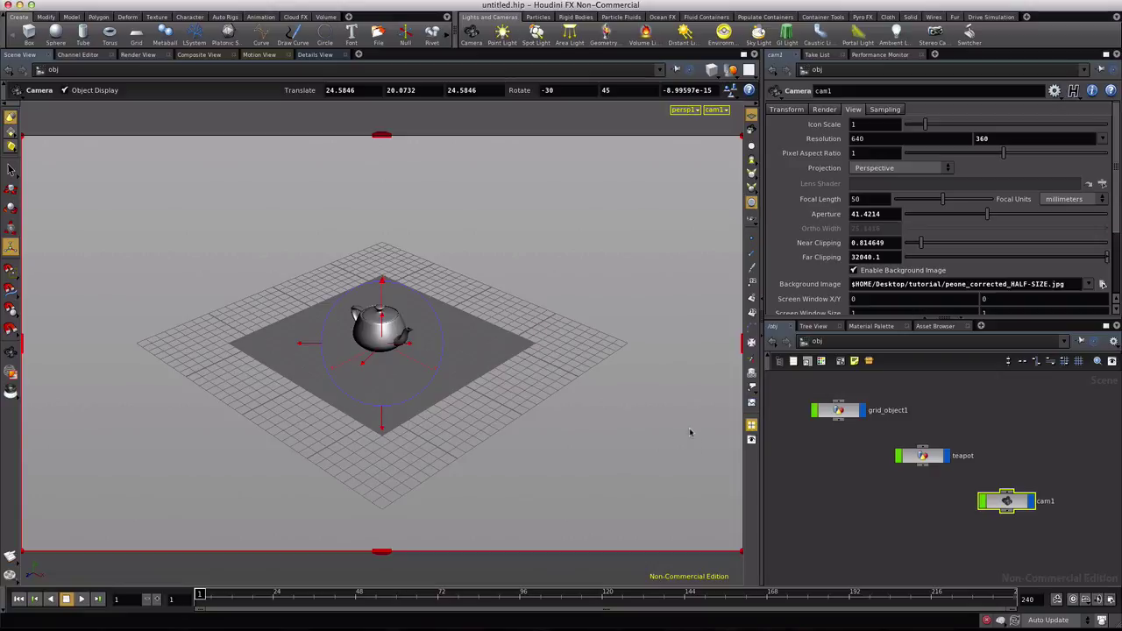
- Lock cam1 to the view and tumble it until the grid meets the photo's ground
left_click(751, 402)
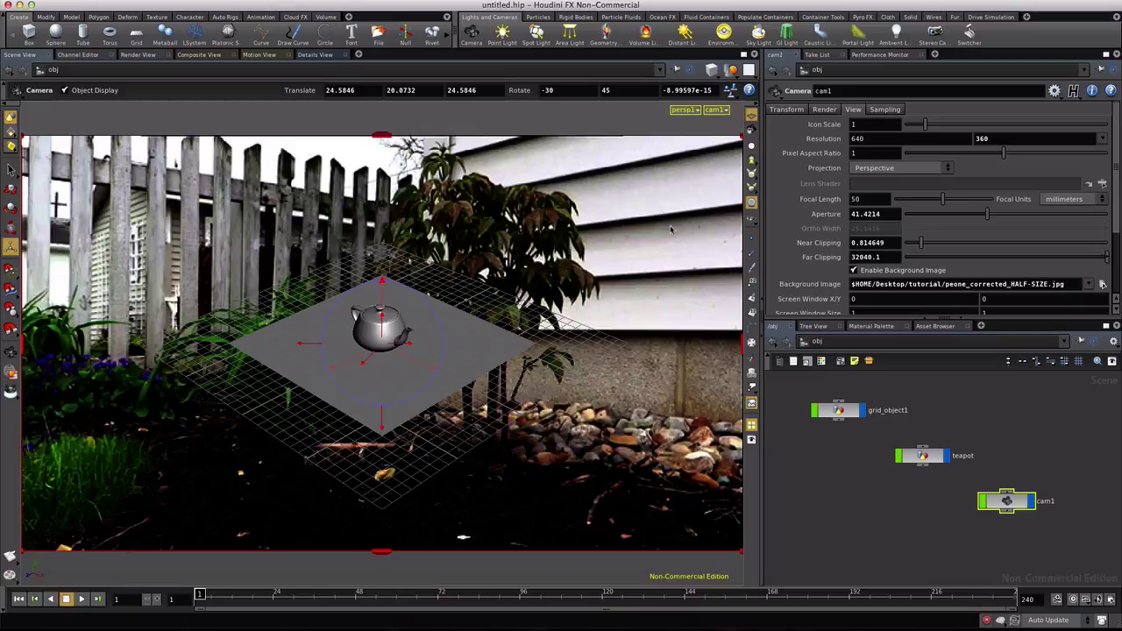
left_click(751, 129)
key("Escape")
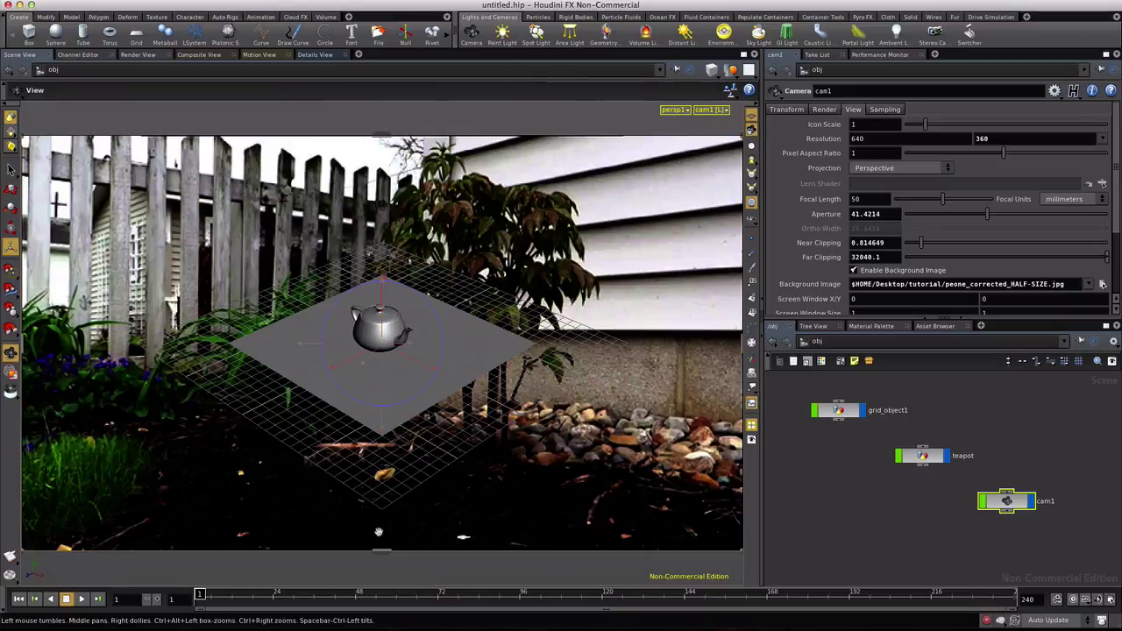
left_click_drag(379, 532, 382, 467)
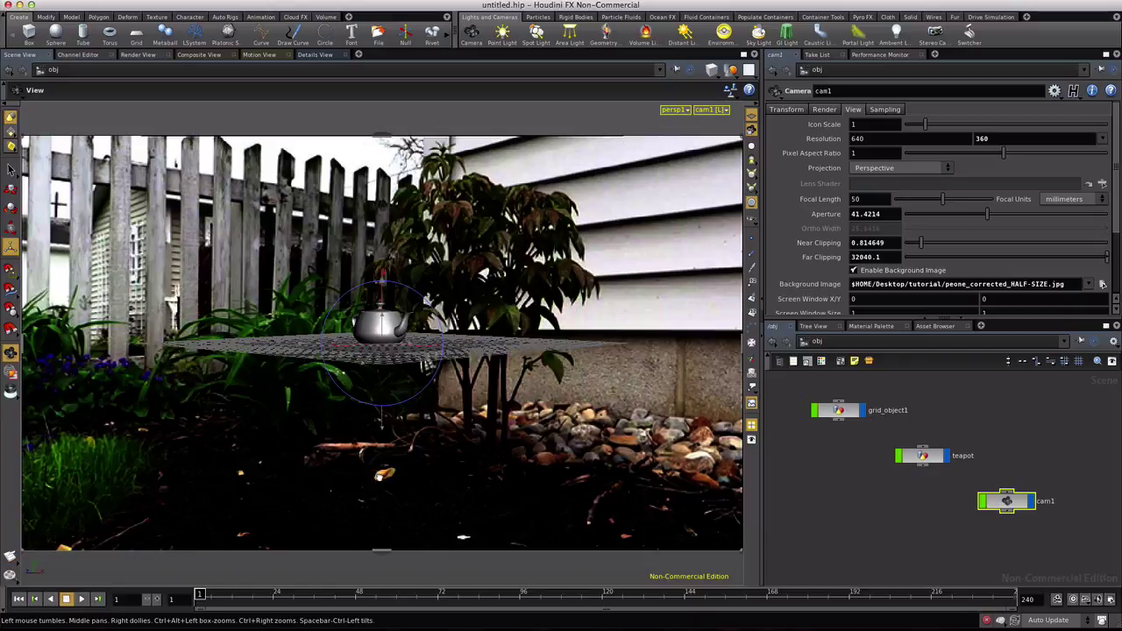
mouse_move(384, 316)
left_mouse_down()
mouse_move(413, 455)
mouse_move(413, 433)
mouse_move(401, 429)
mouse_move(403, 474)
mouse_move(407, 450)
left_mouse_up()
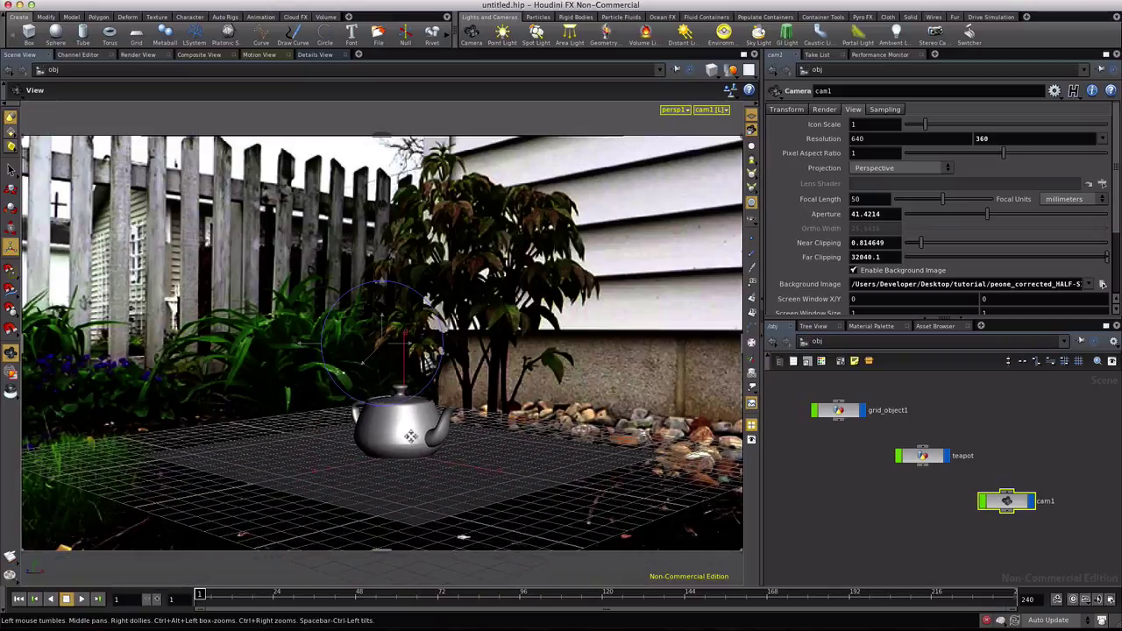
key("Return")
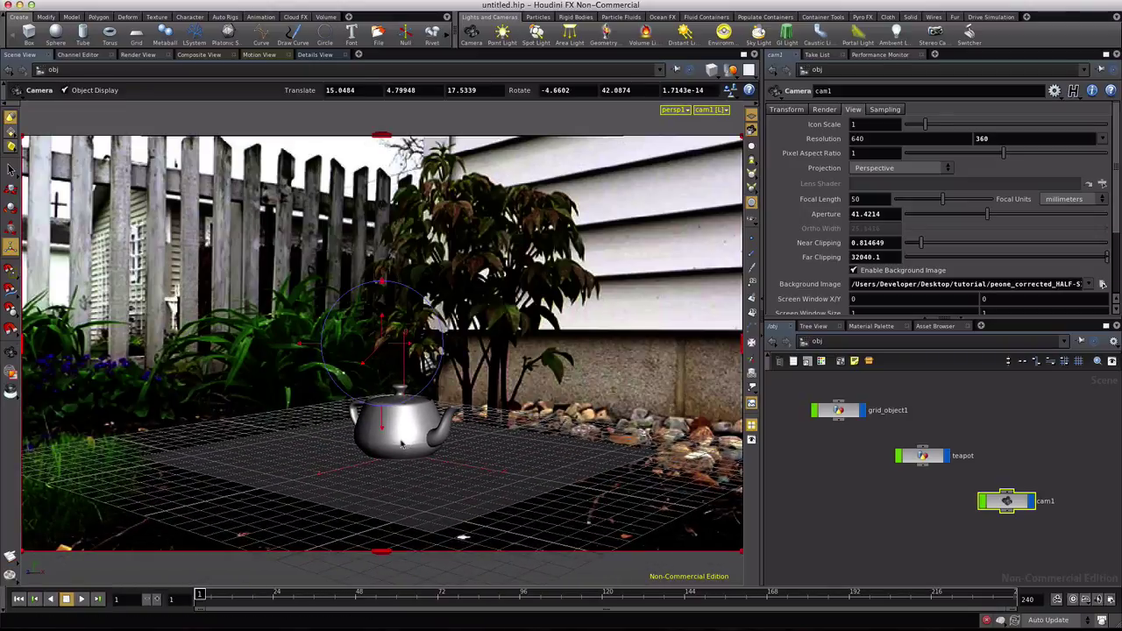
key("Escape")
- Raise the teapot to 1.31 on Y and tilt it 18.09 and -15.23 degrees
left_click(401, 442)
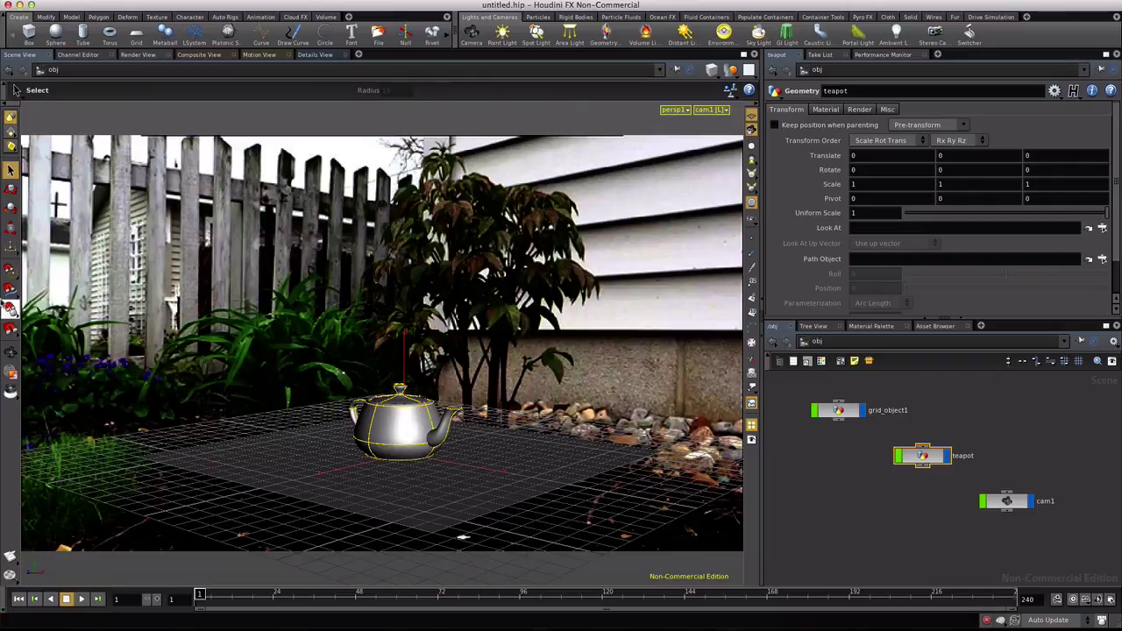
key("Return")
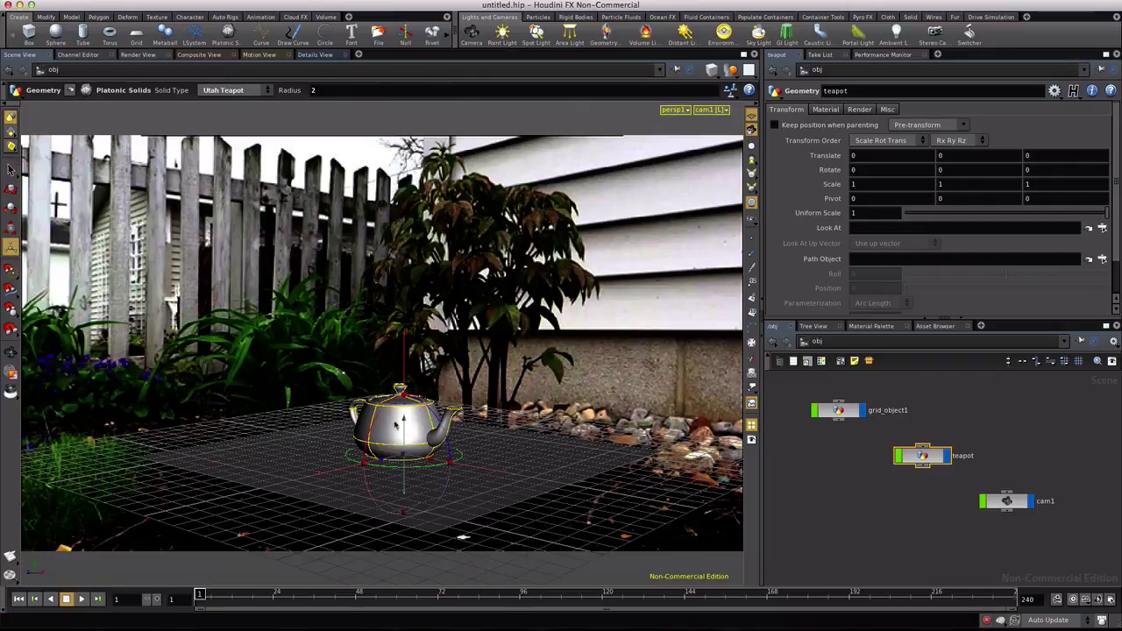
left_click_drag(402, 421, 362, 372)
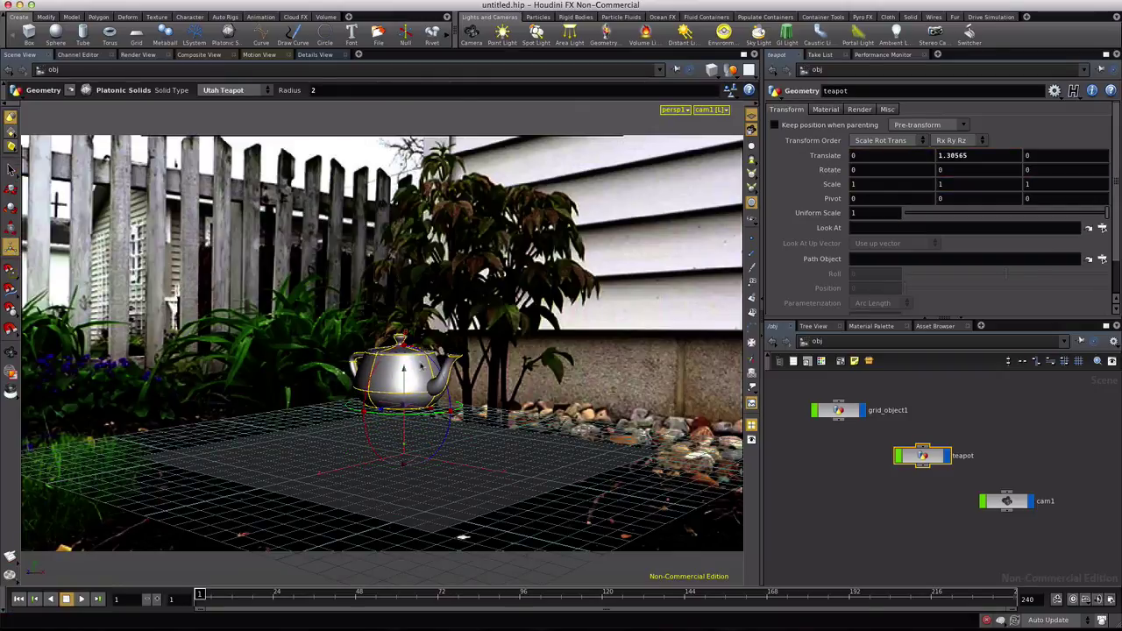
mouse_move(435, 362)
left_mouse_down()
mouse_move(442, 385)
mouse_move(355, 410)
left_mouse_up()
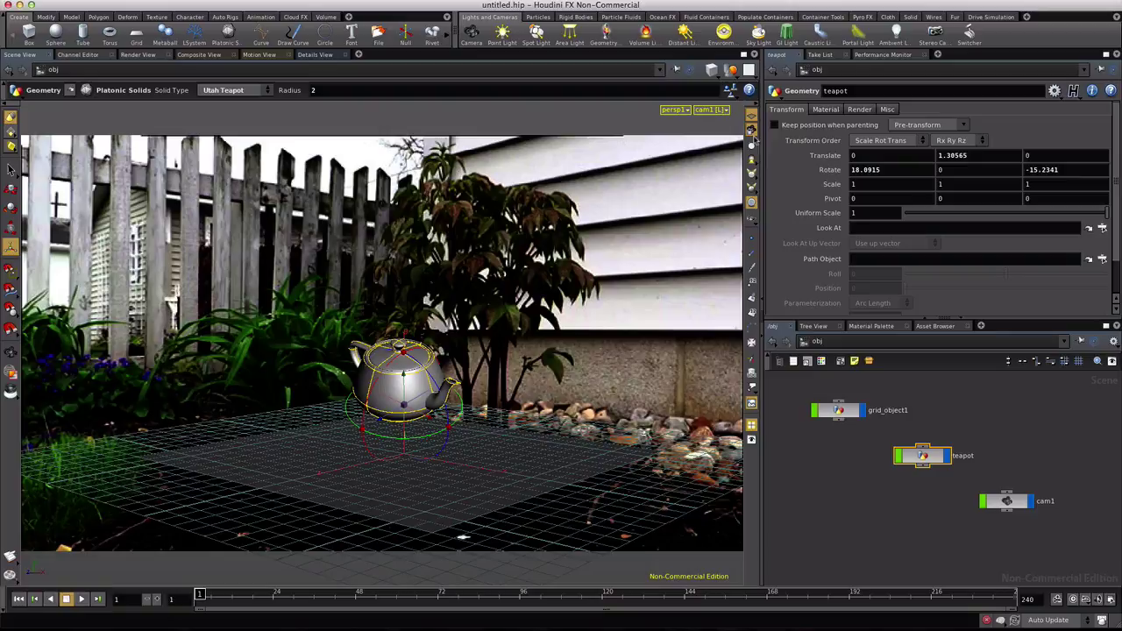
- Unlock the camera, orbit around the teapot, and add the area light arealight1
left_click(751, 129)
key("Escape")
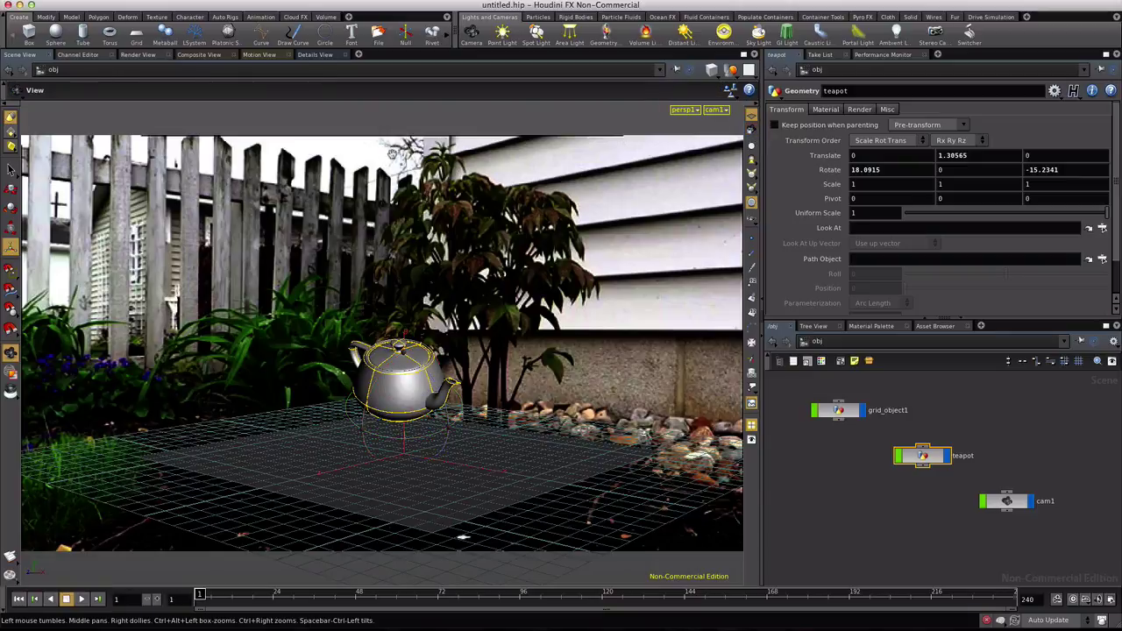
left_click_drag(382, 171, 393, 291)
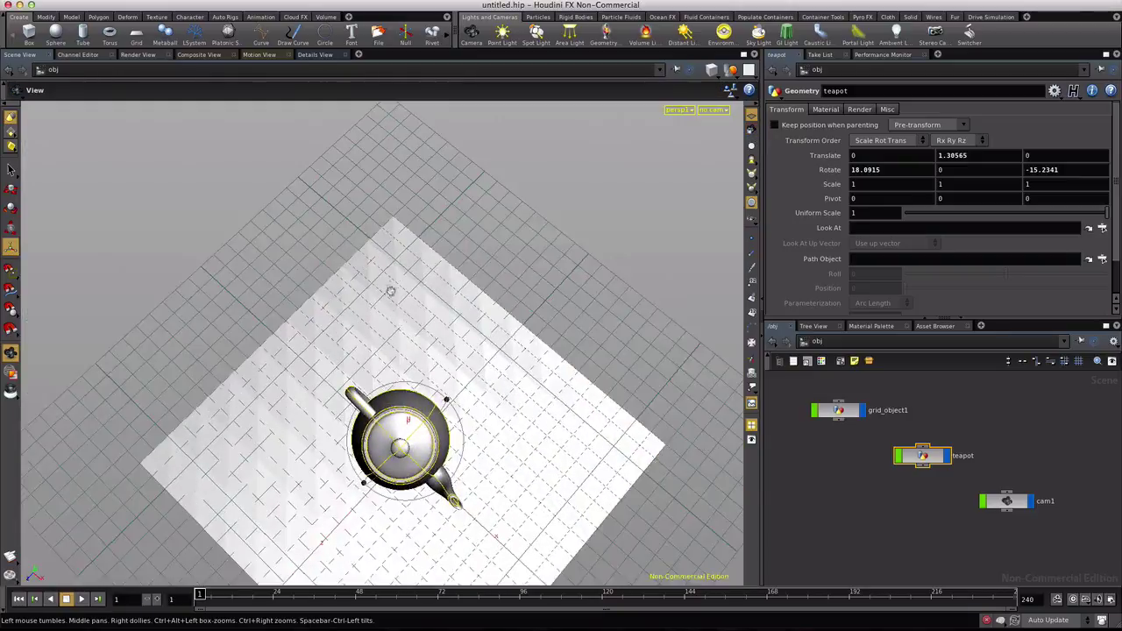
mouse_move(416, 474)
left_mouse_down()
mouse_move(420, 356)
mouse_move(418, 418)
left_mouse_up()
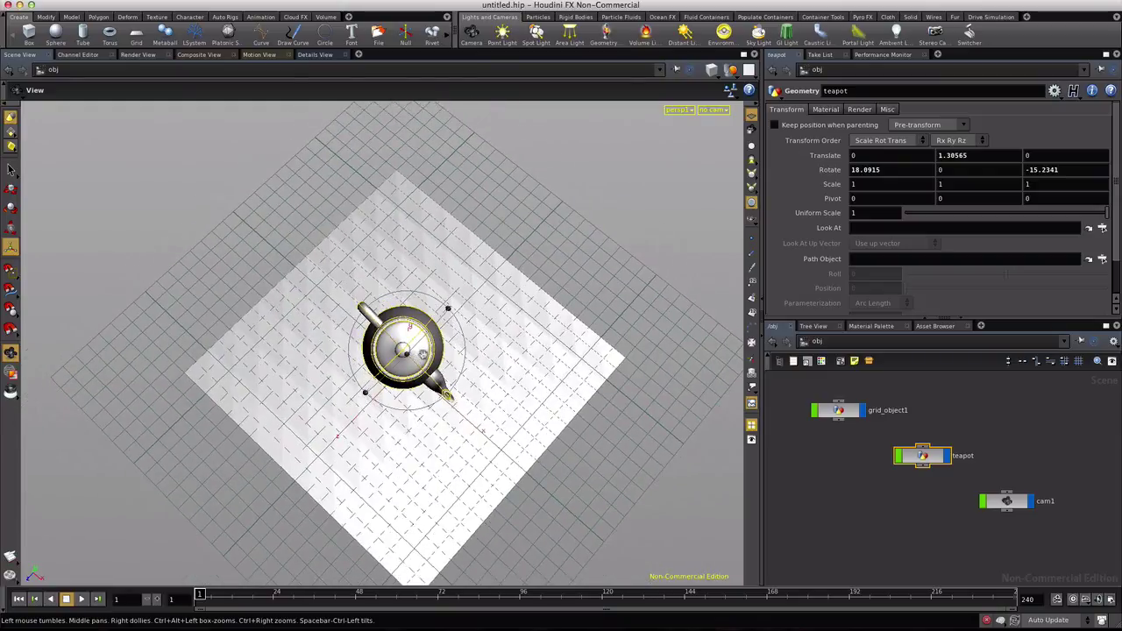
key("Return")
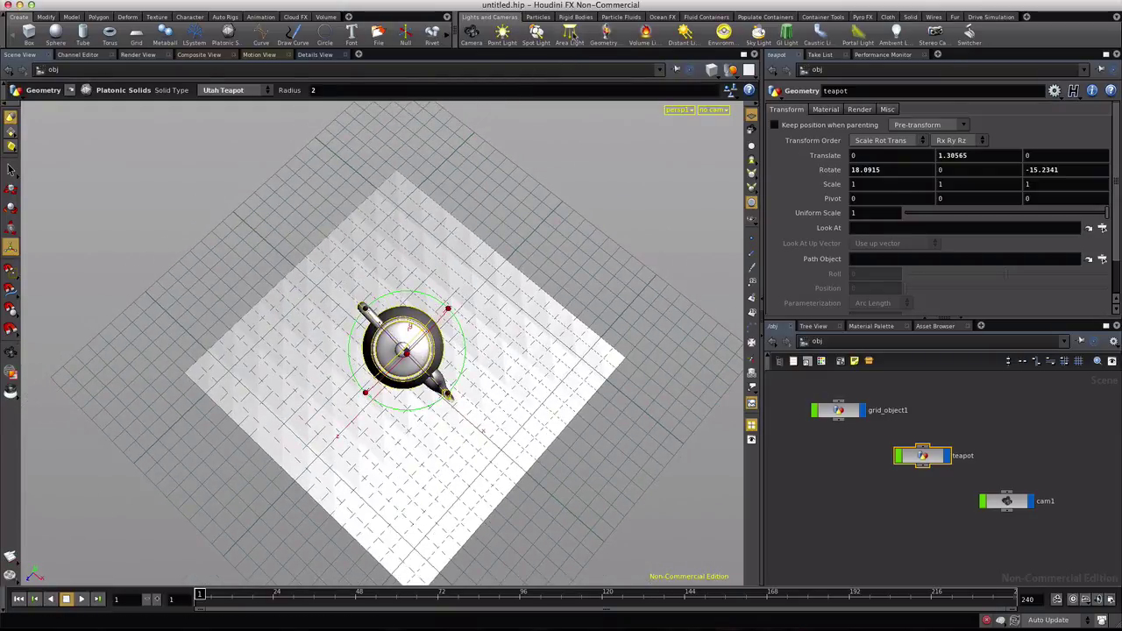
left_click(569, 39)
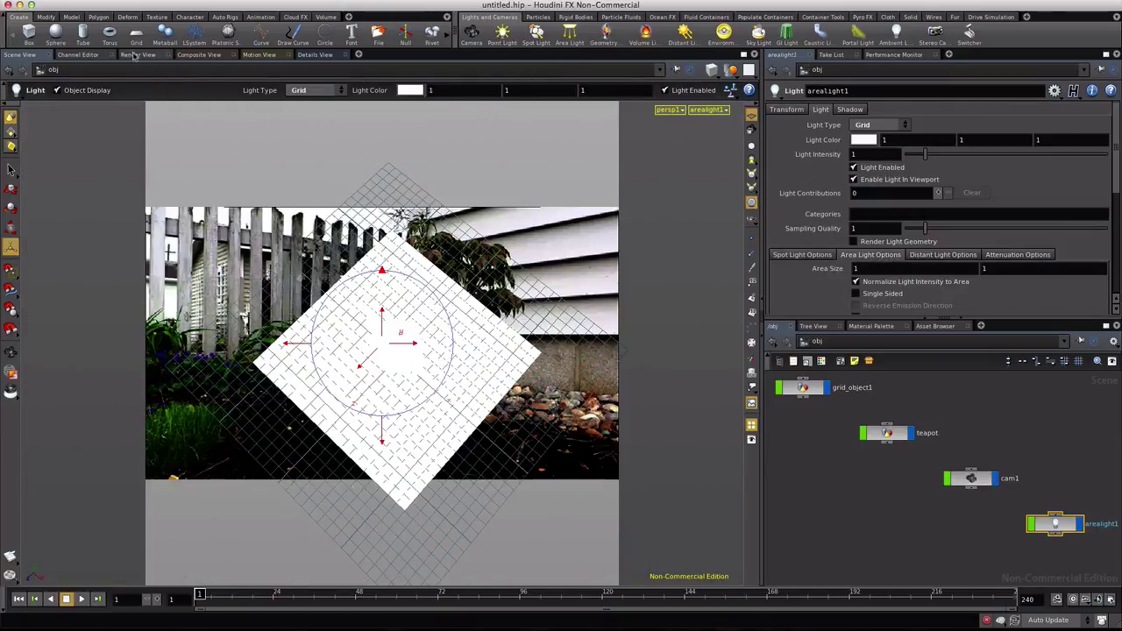
- Start a preview render in the Render View through /obj/cam1
left_click(137, 54)
left_click(282, 71)
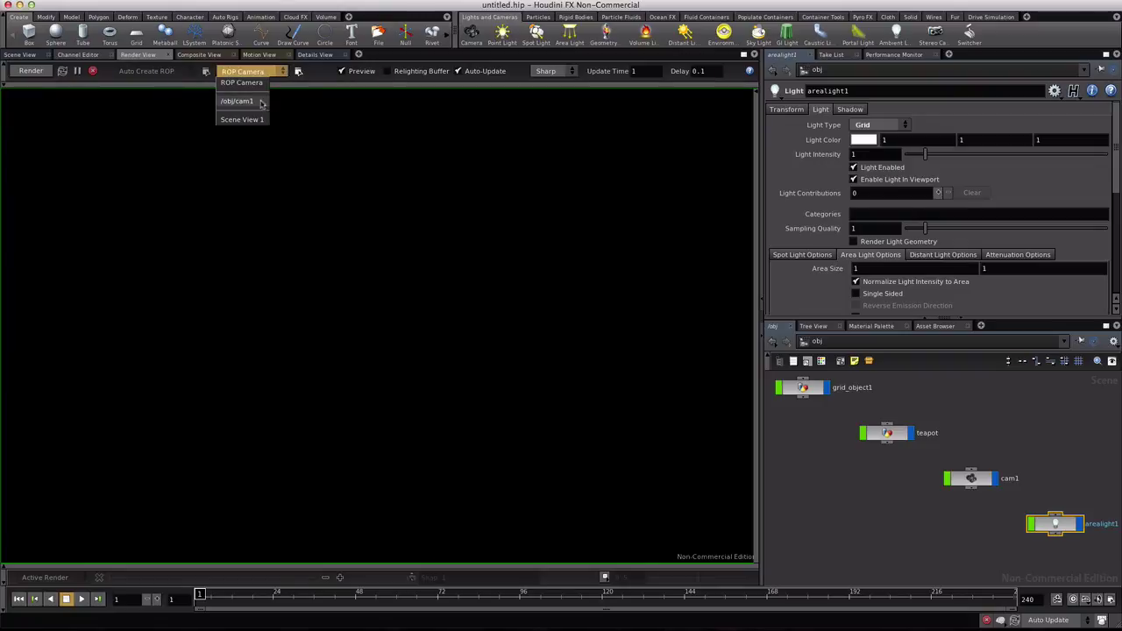
left_click(260, 103)
left_click(31, 71)
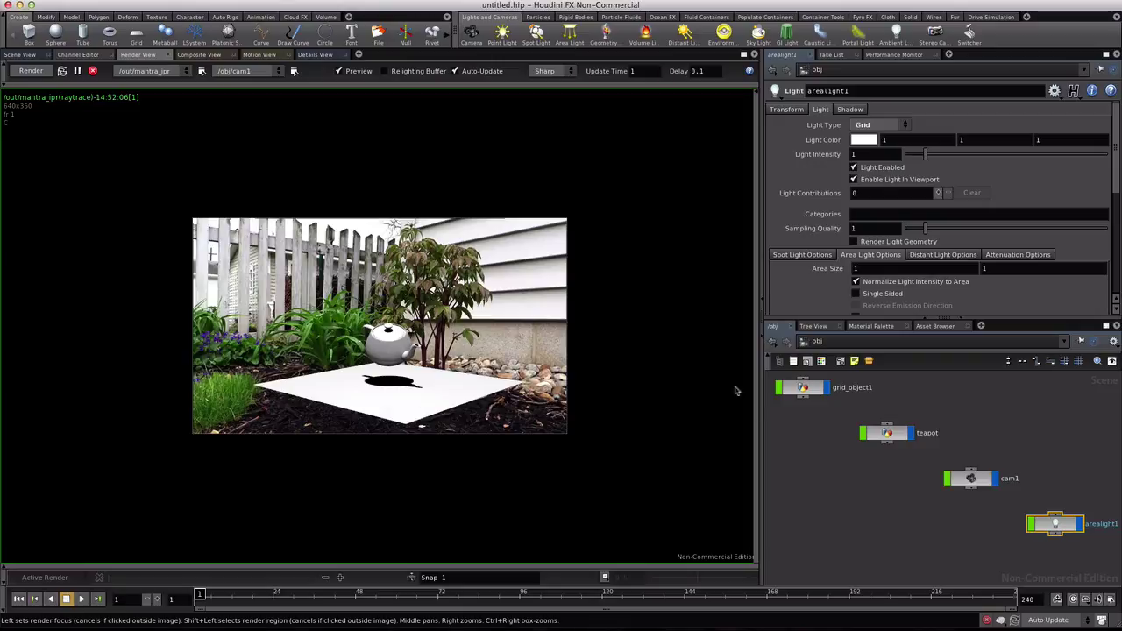
- In /shop, add two Mantra Surface materials from the General gallery
key("u")
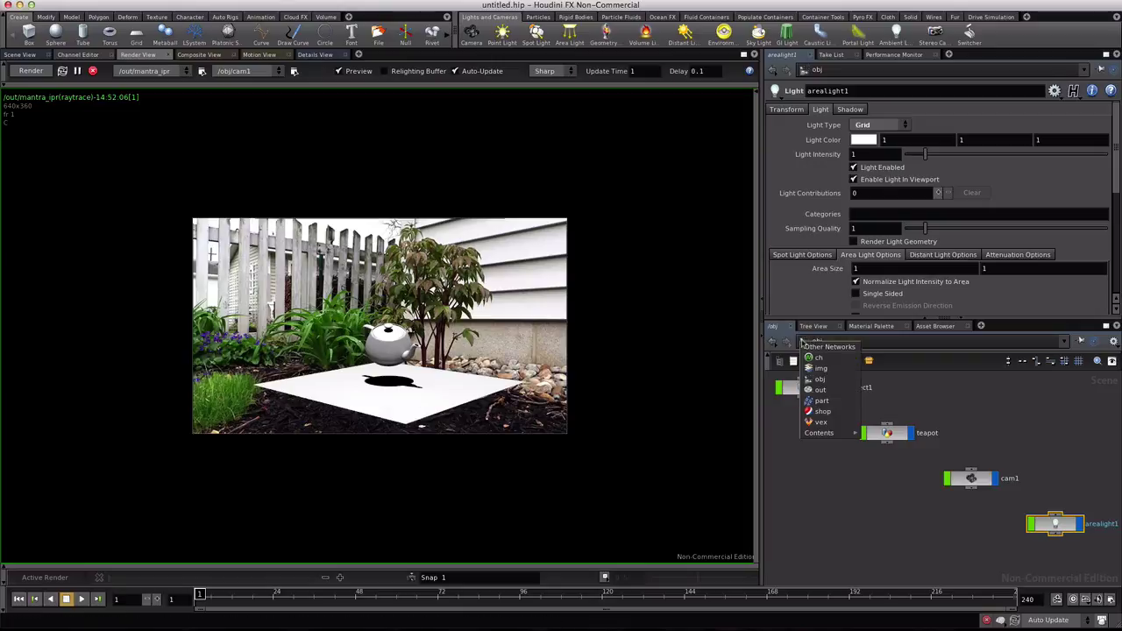
double_click(811, 416)
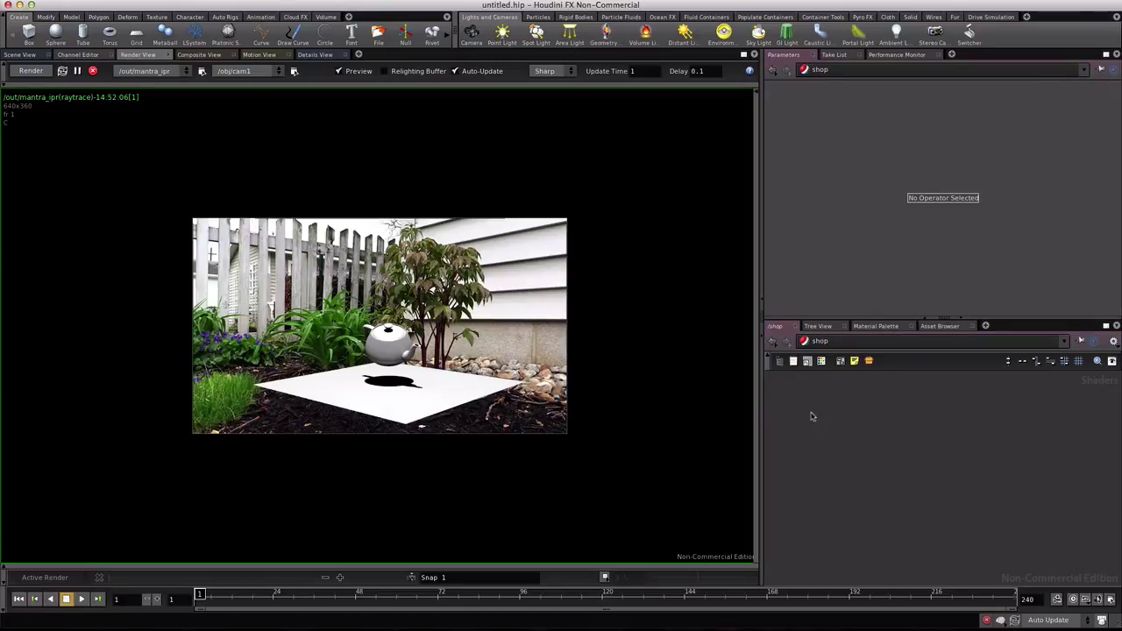
left_click(779, 360)
left_click(780, 404)
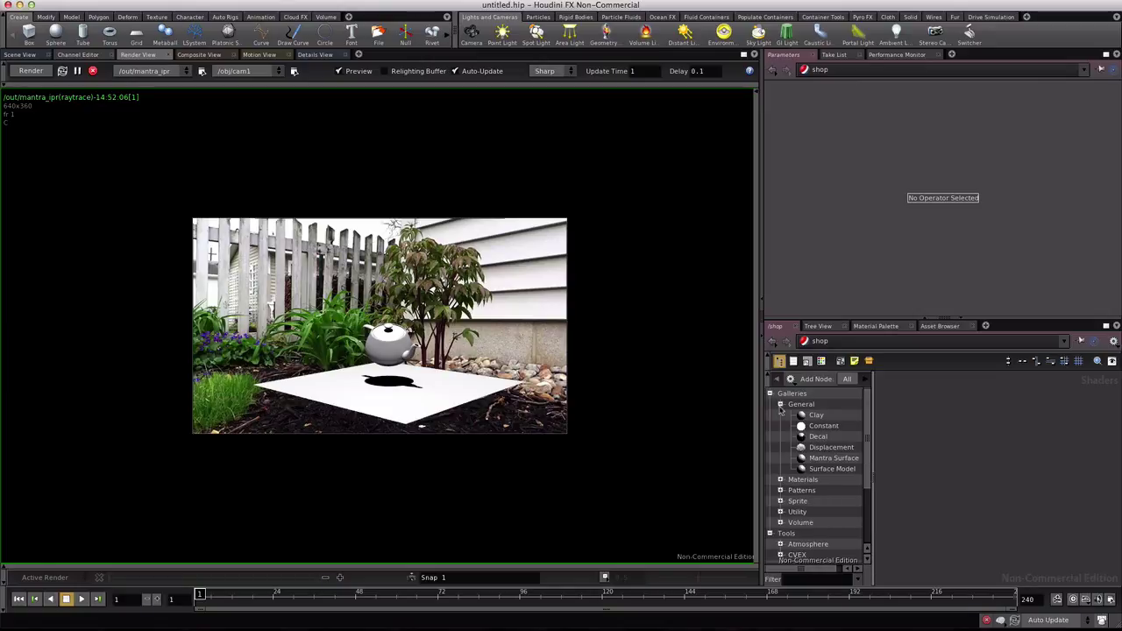
left_click_drag(836, 463, 939, 429)
left_click_drag(821, 461, 916, 474)
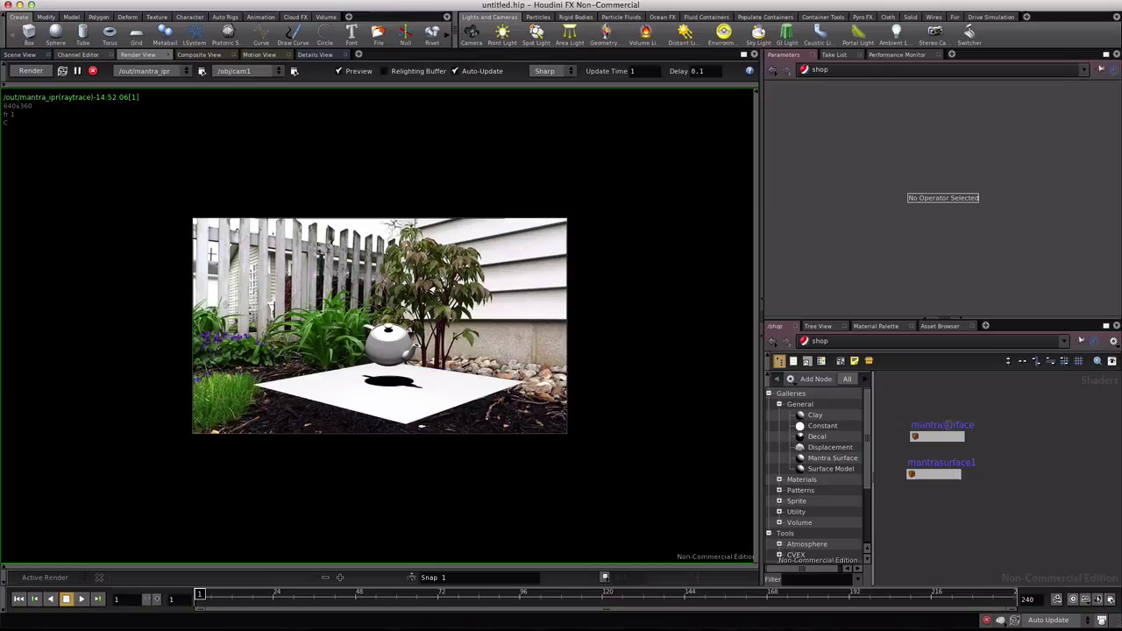
- Rename the two materials teapot and floor
left_click_drag(973, 425, 888, 418)
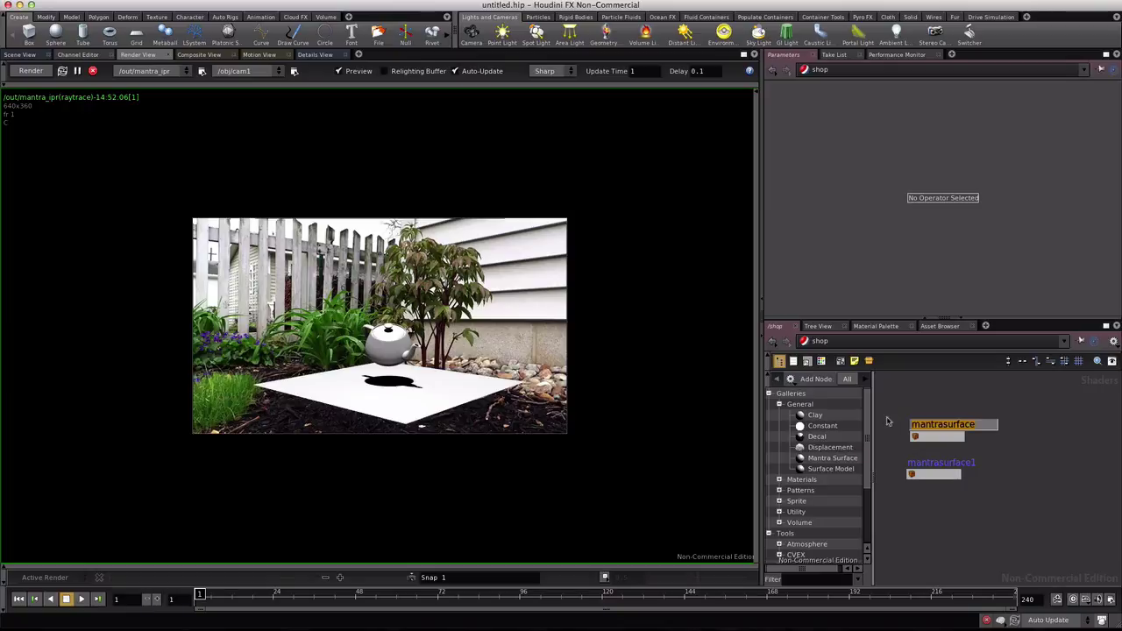
type("teas")
type("teapo")
key("Return")
double_click(919, 462)
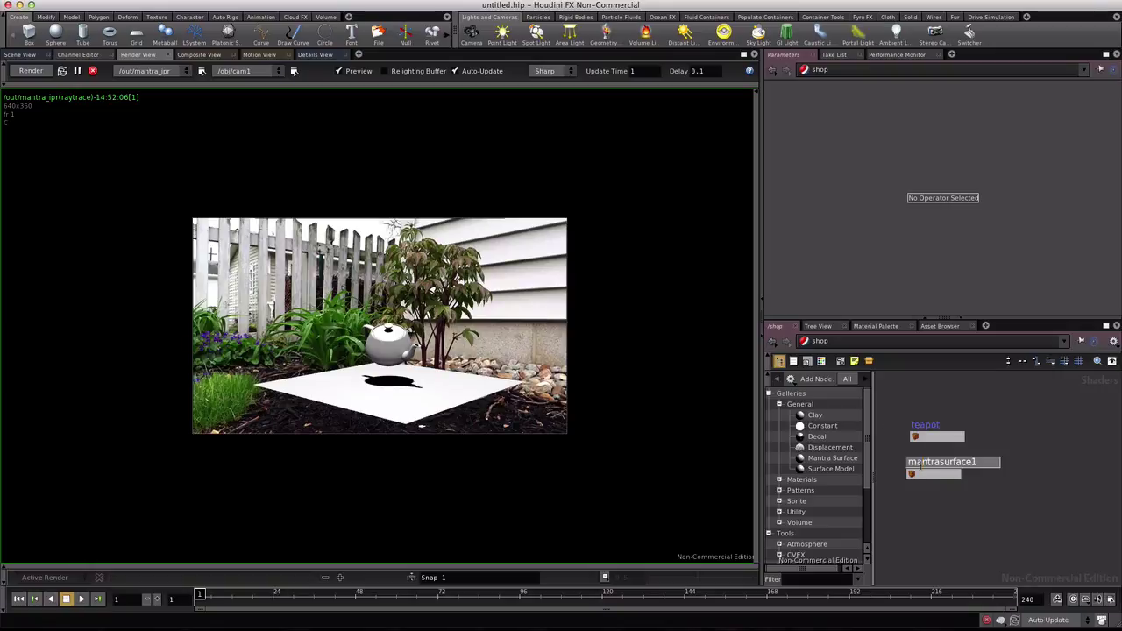
left_click_drag(982, 462, 876, 464)
type("floor")
key("Return")
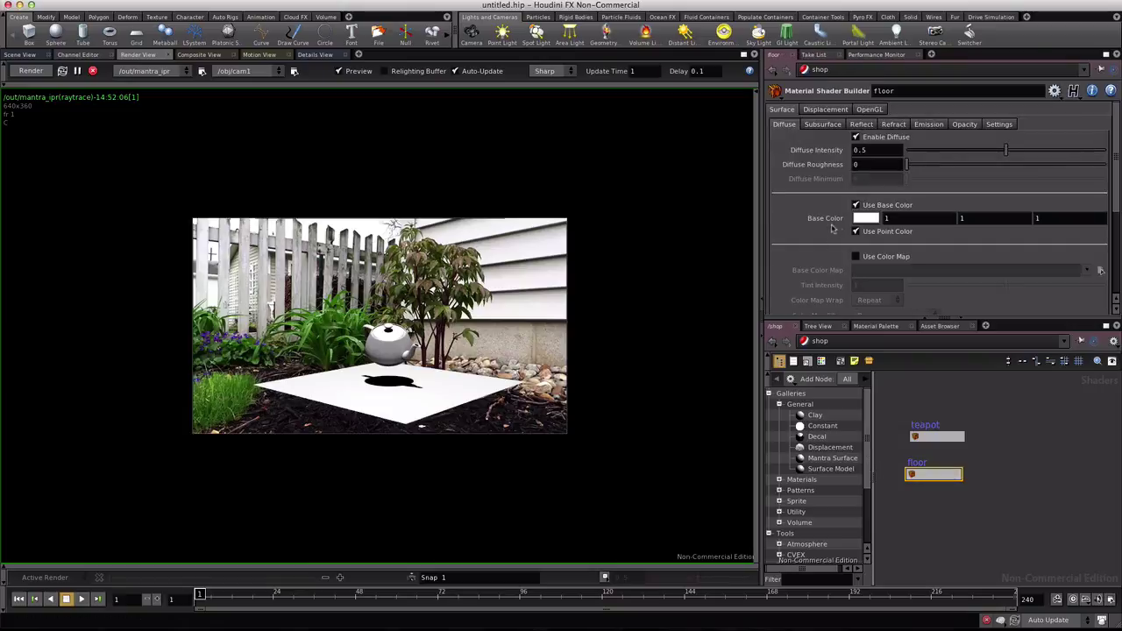
- Set the floor material's base colour to green and the teapot's to red
left_click(865, 217)
left_click(603, 141)
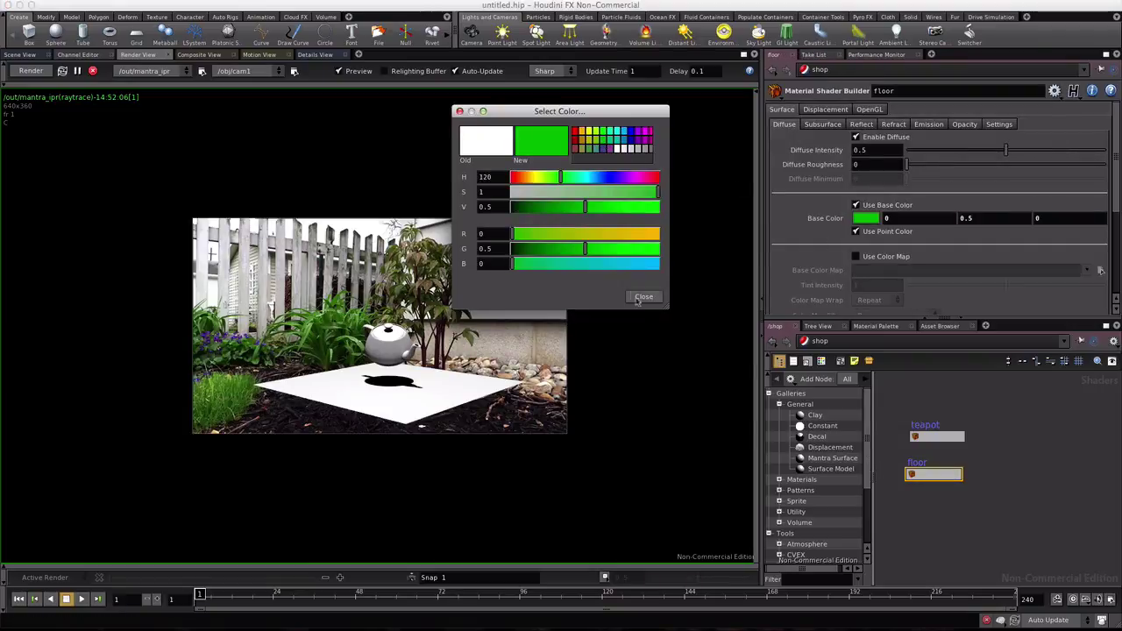
left_click(644, 296)
left_click(916, 436)
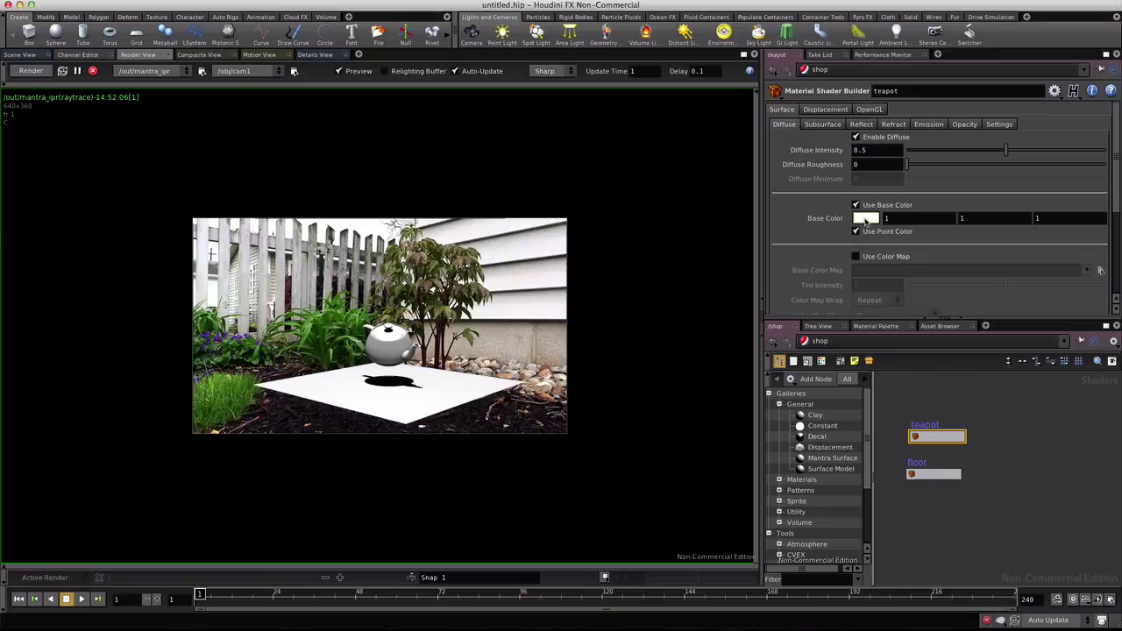
left_click(866, 218)
left_click(575, 131)
left_click(644, 297)
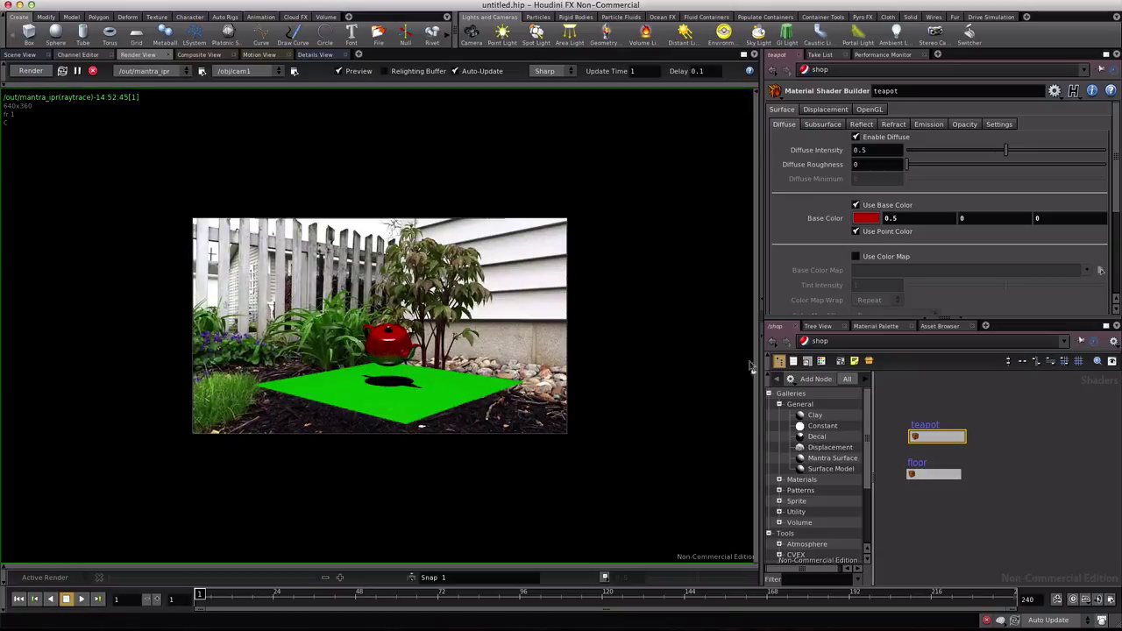
left_click(779, 360)
left_click(806, 341)
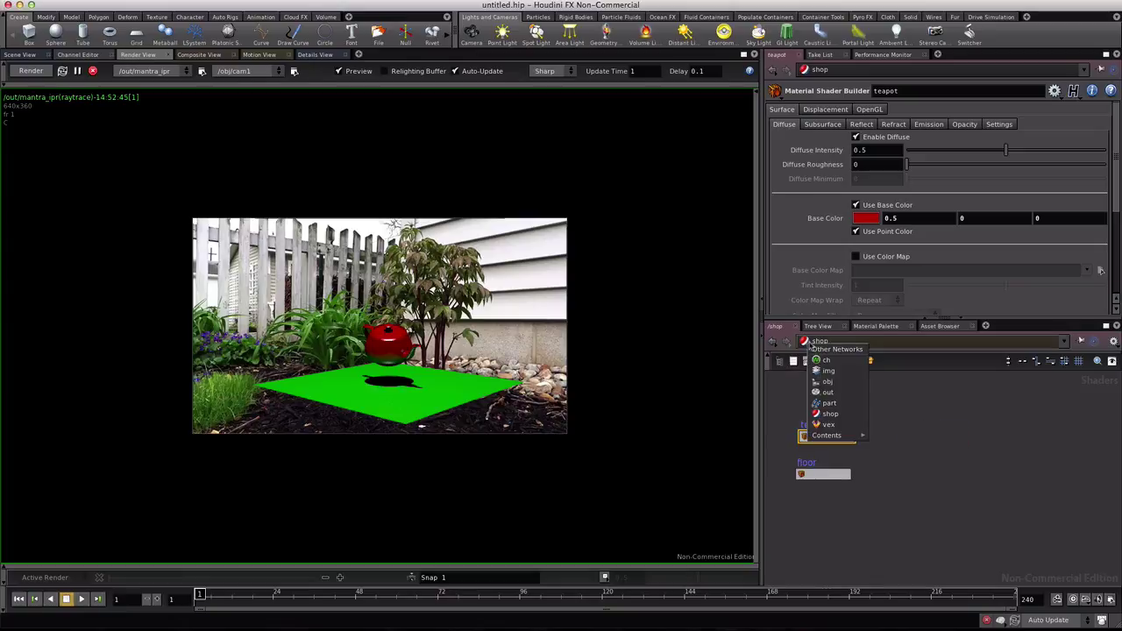
- In /out, rename the mantra_ipr render node to mantra_shadow_matte
left_click(824, 391)
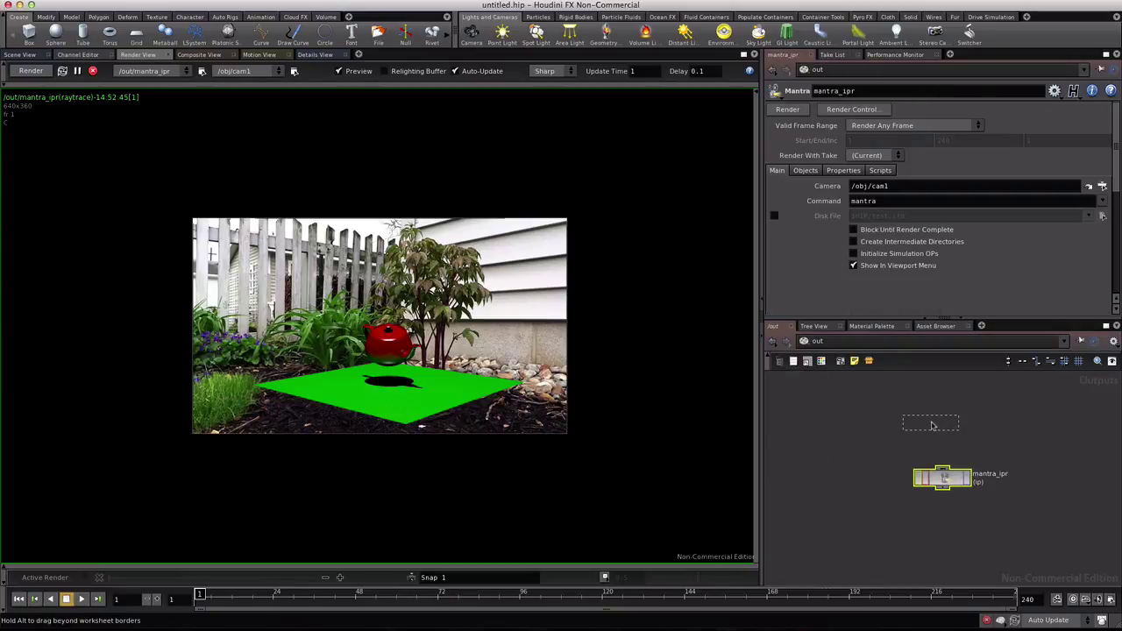
left_click_drag(942, 479, 931, 424)
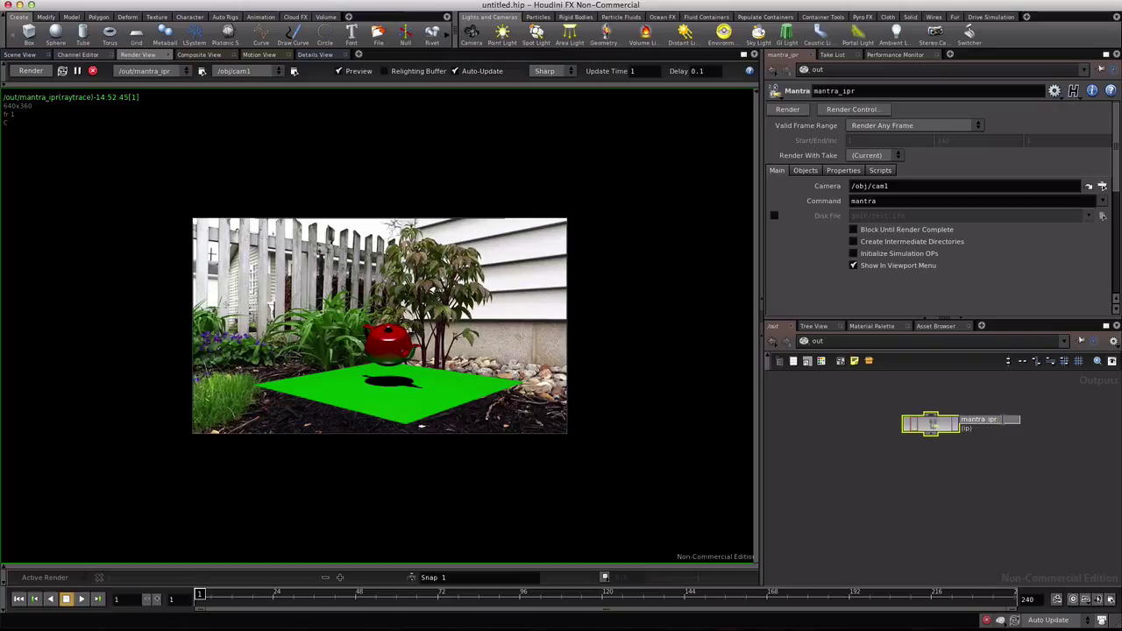
type("_shadow_matte")
key("Return")
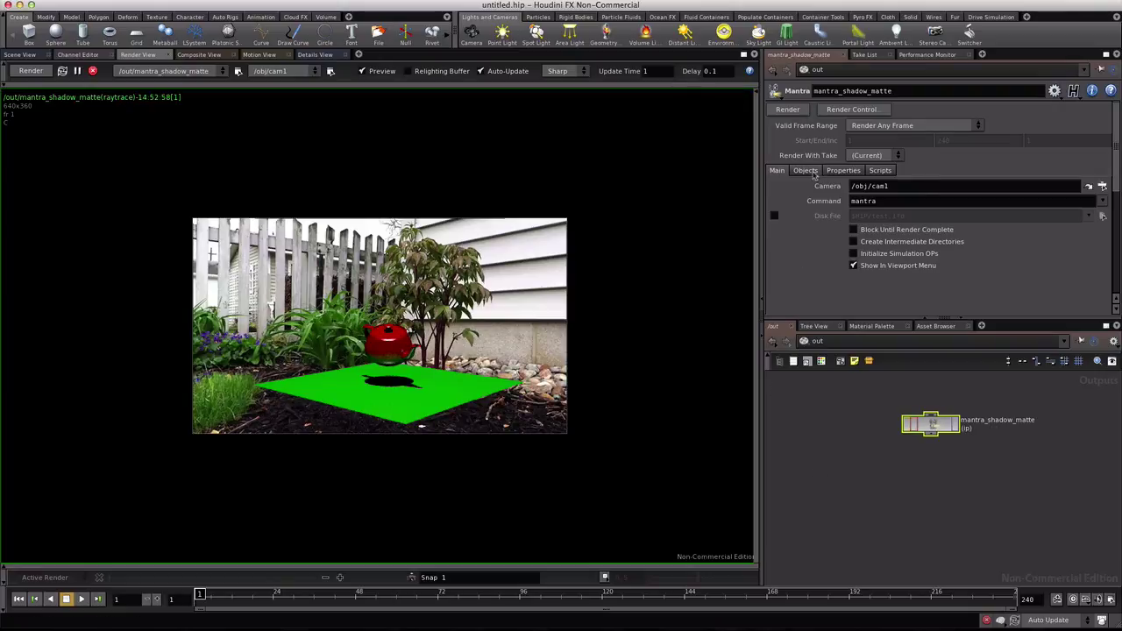
- Set Forced Phantom to teapot and Solo Light to arealight1
left_click(806, 170)
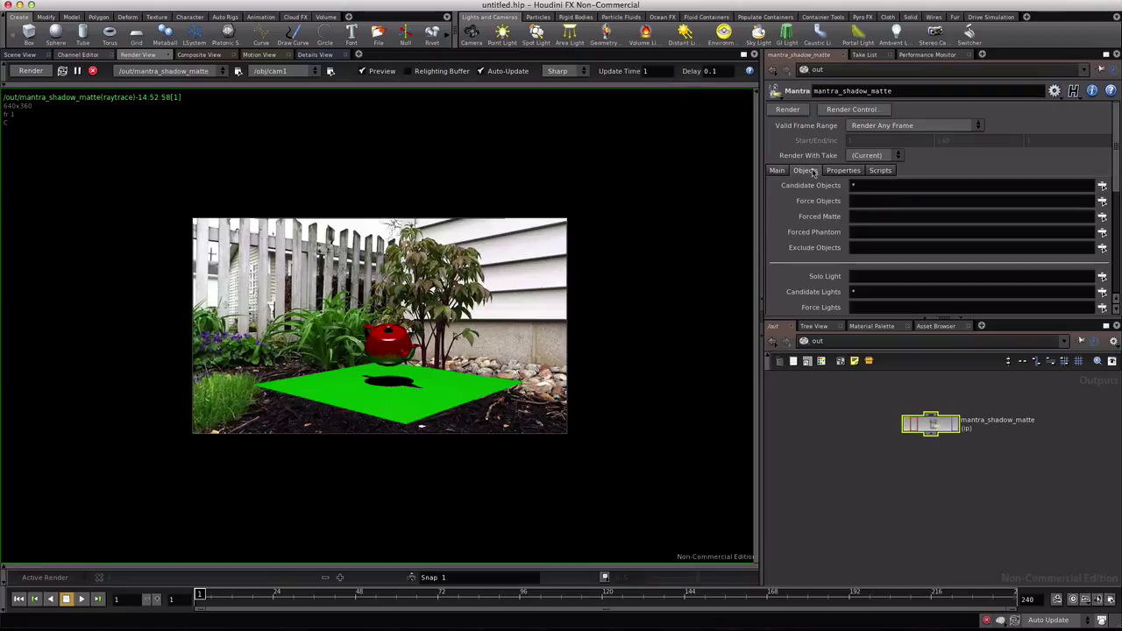
left_click(1104, 246)
left_click(559, 117)
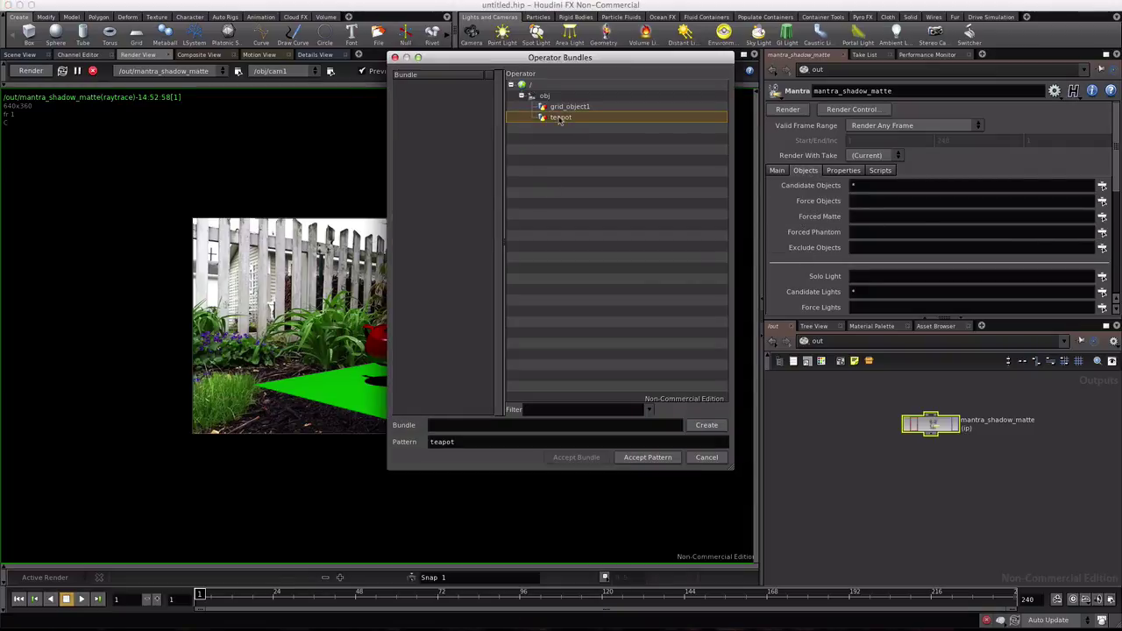
left_click(647, 458)
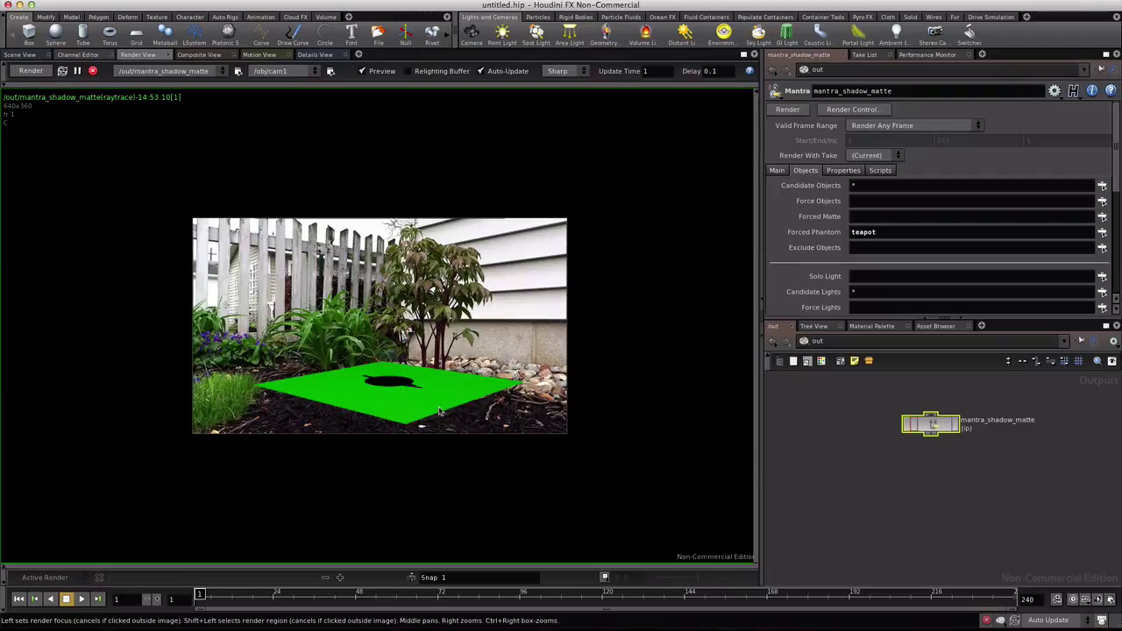
left_click(1102, 276)
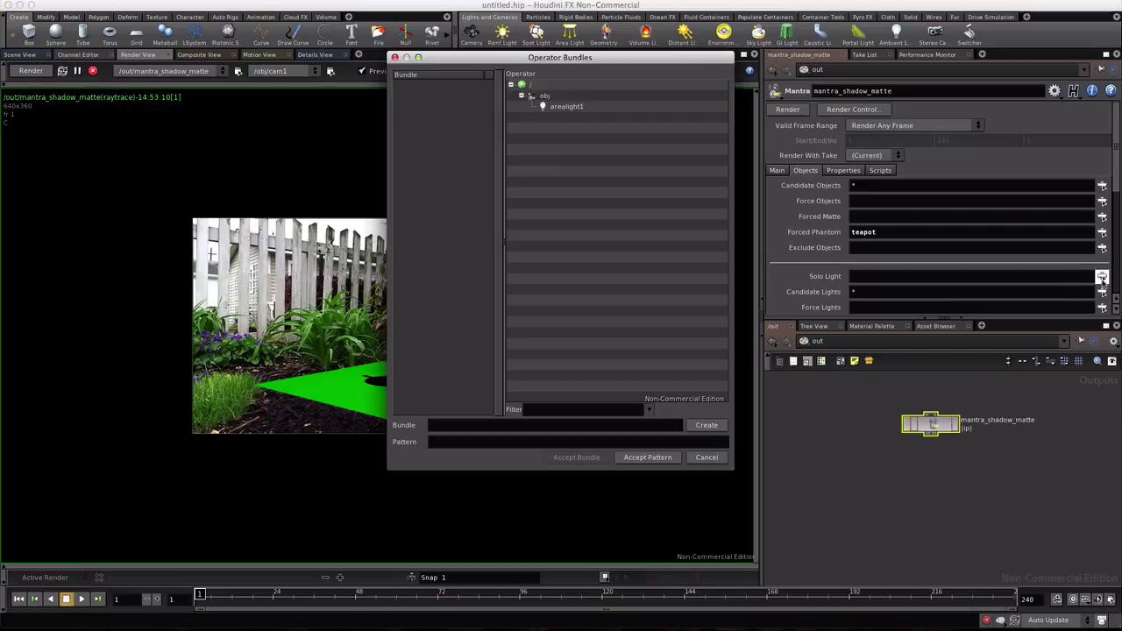
left_click(566, 107)
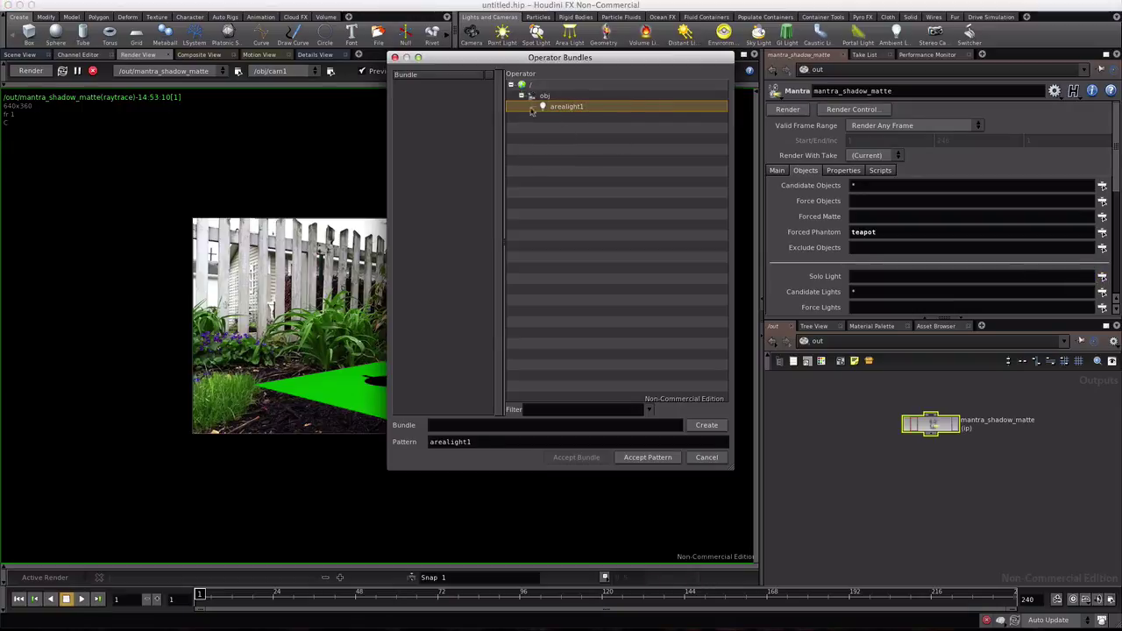
left_click(645, 458)
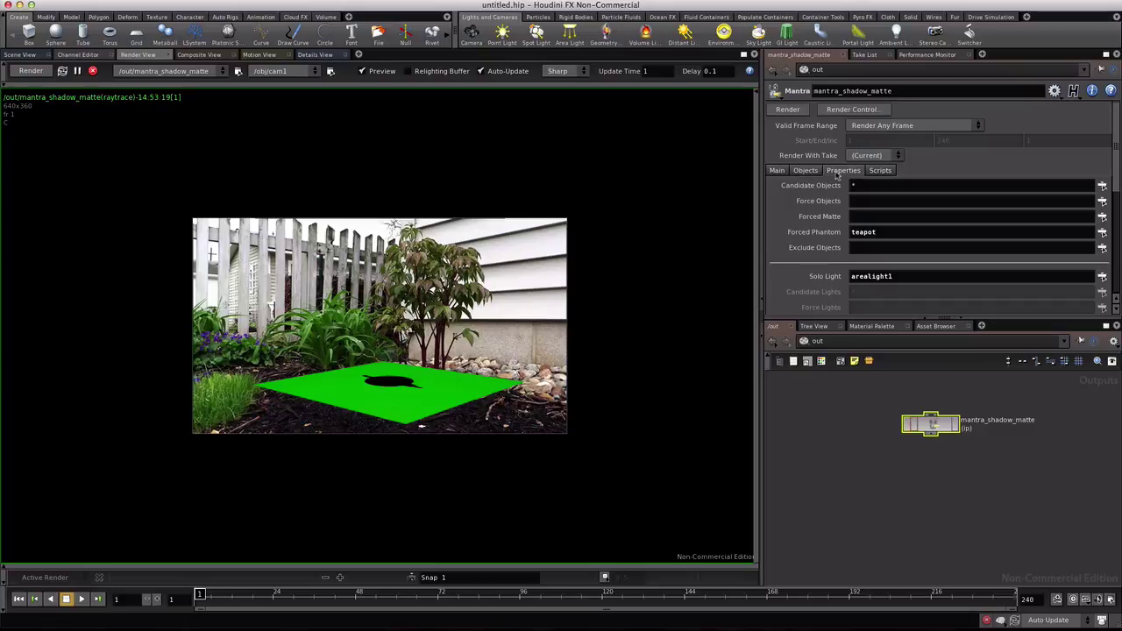
- Set the output picture to tut_compsite_shadow_matte.$F4.exr
left_click(841, 170)
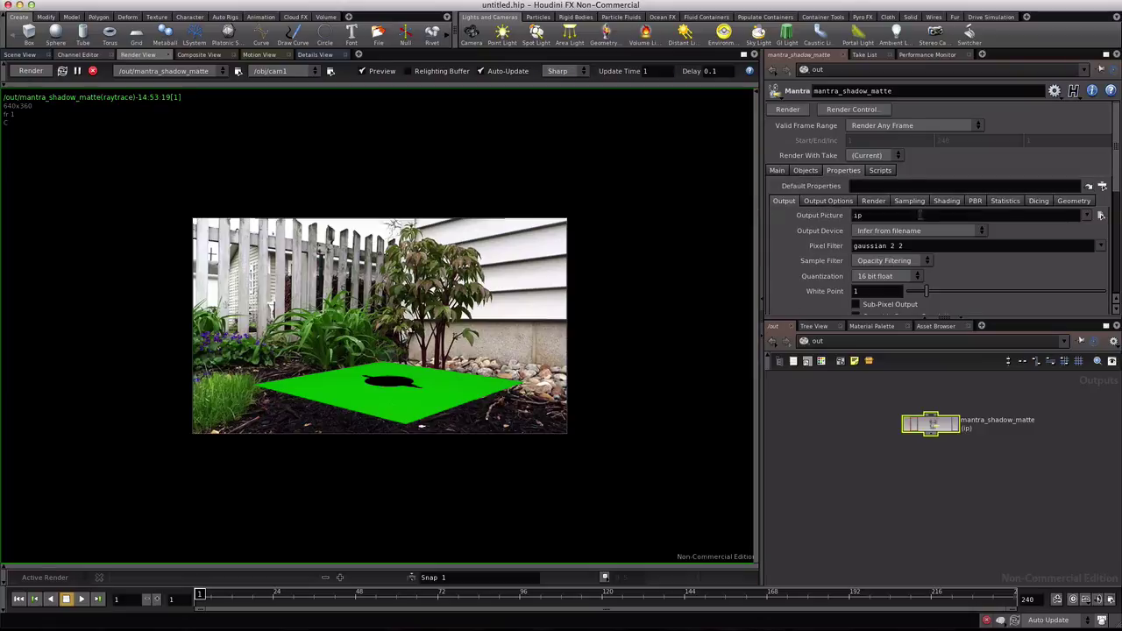
left_click(1101, 215)
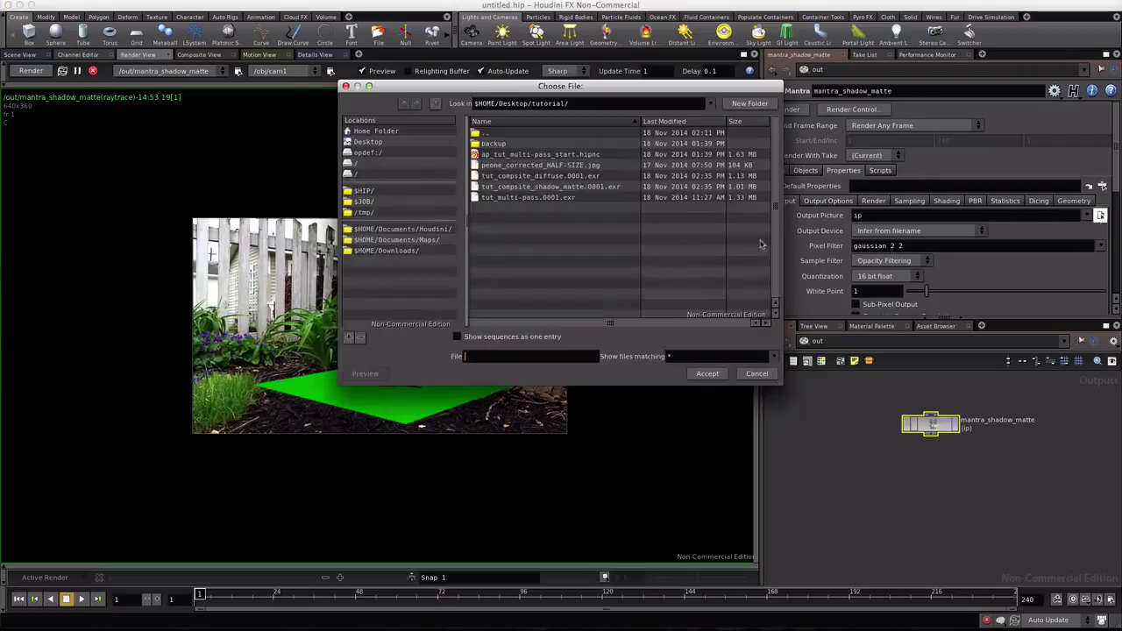
left_click(535, 189)
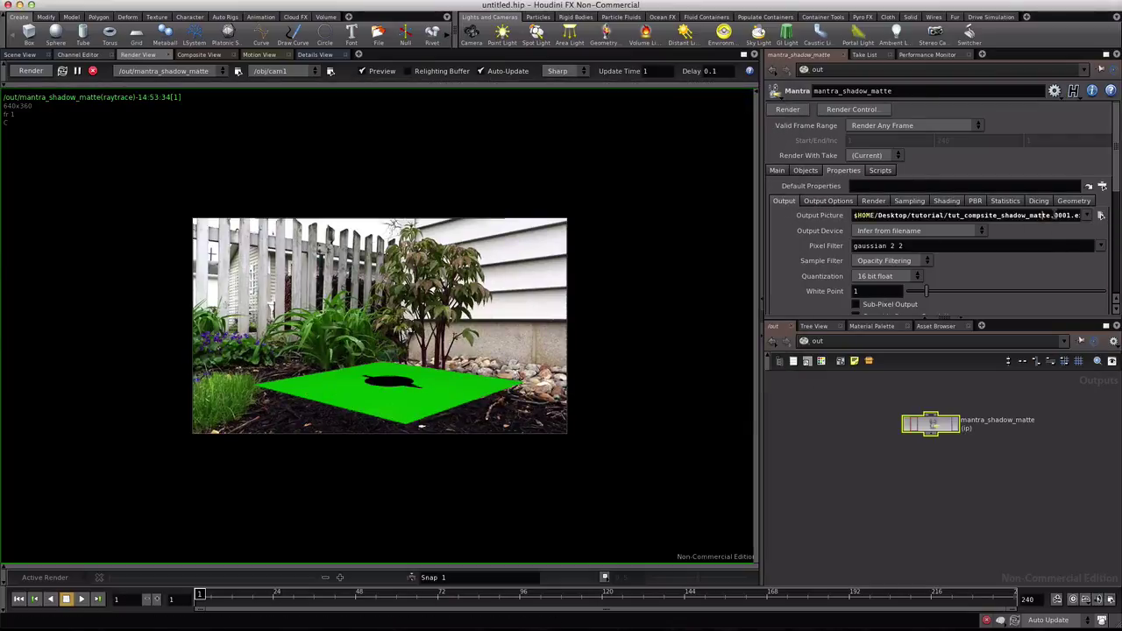
double_click(1062, 215)
type("$F")
type("4")
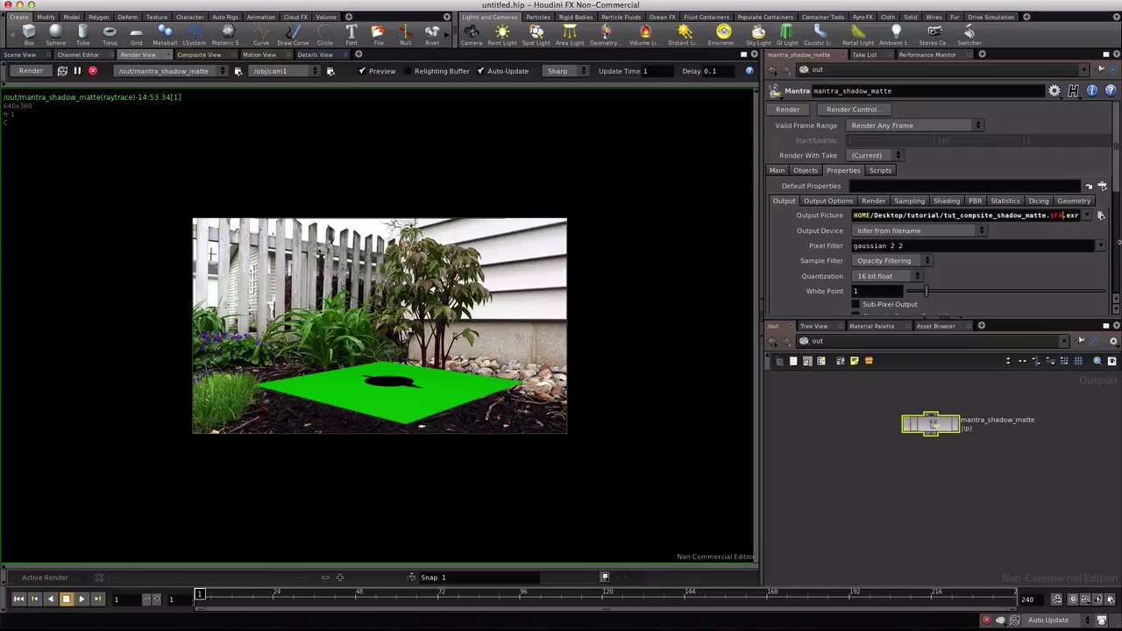
- Add an extra image plane exporting the direct shadow matte
scroll(1117, 187, "down", 5)
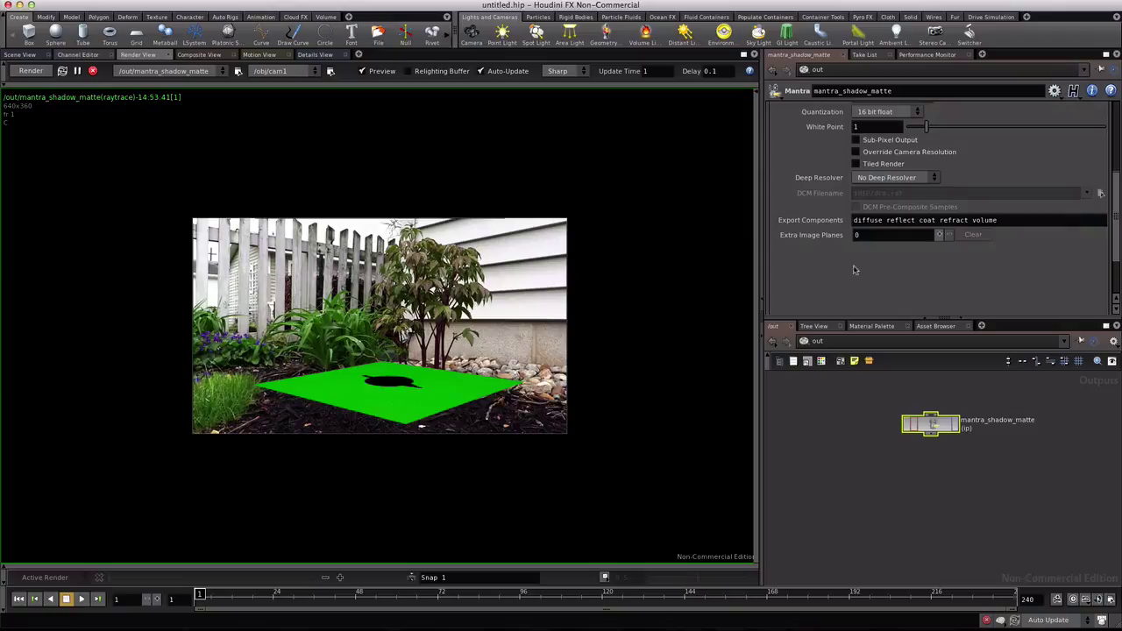
left_click(940, 237)
scroll(1029, 207, "down", 2)
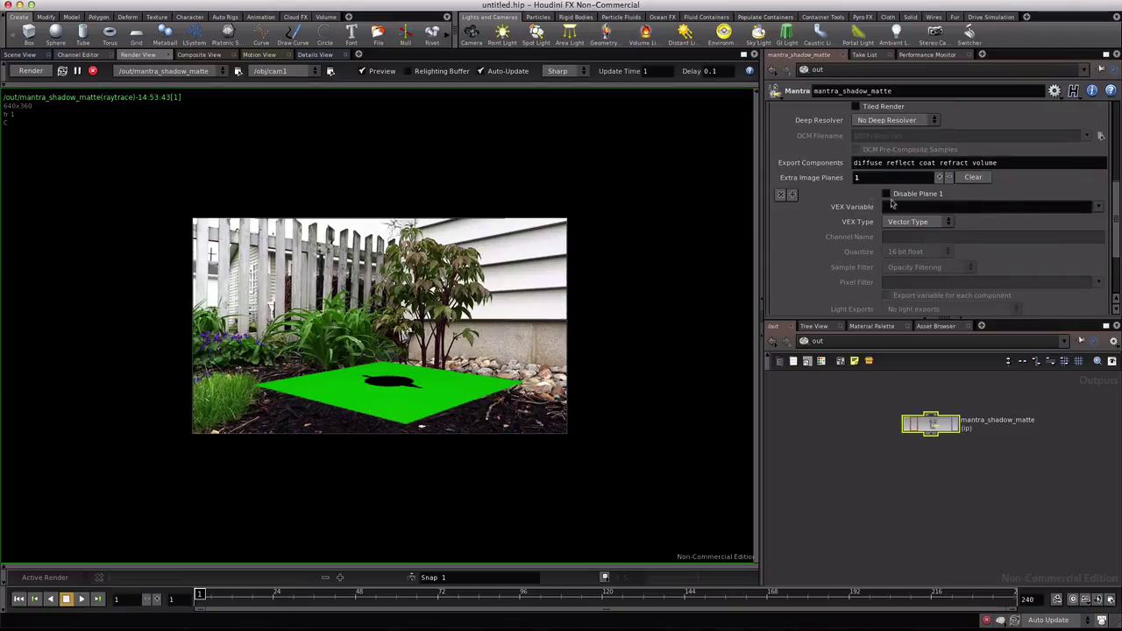
left_click(1098, 207)
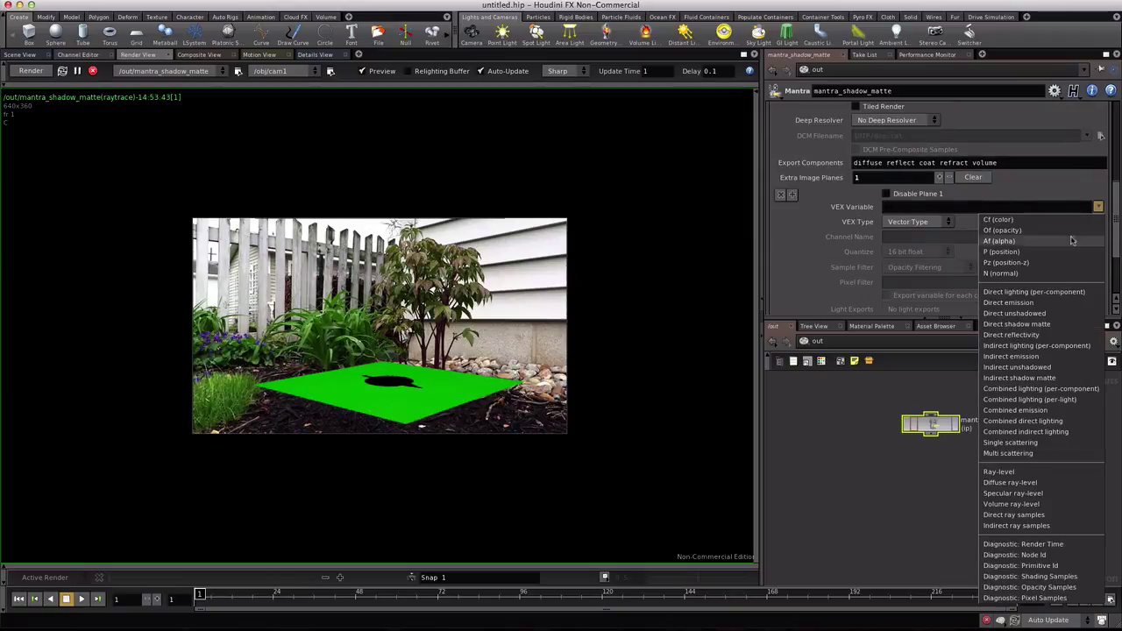
left_click(1058, 325)
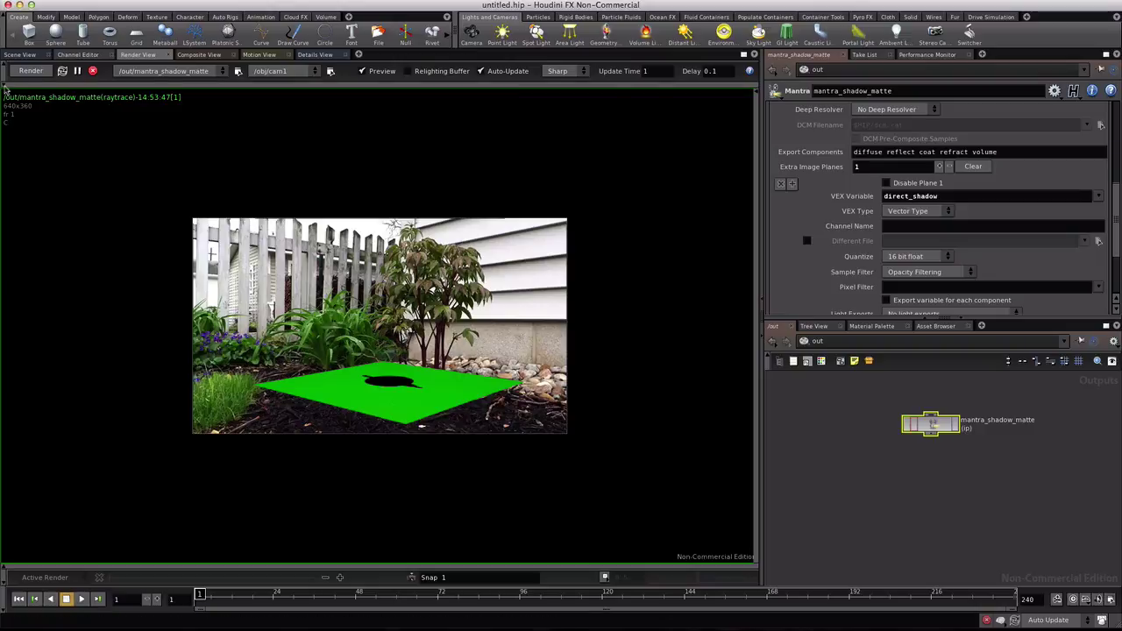
- Display the direct_shadow plane in the render view and reposition the node
left_click(5, 87)
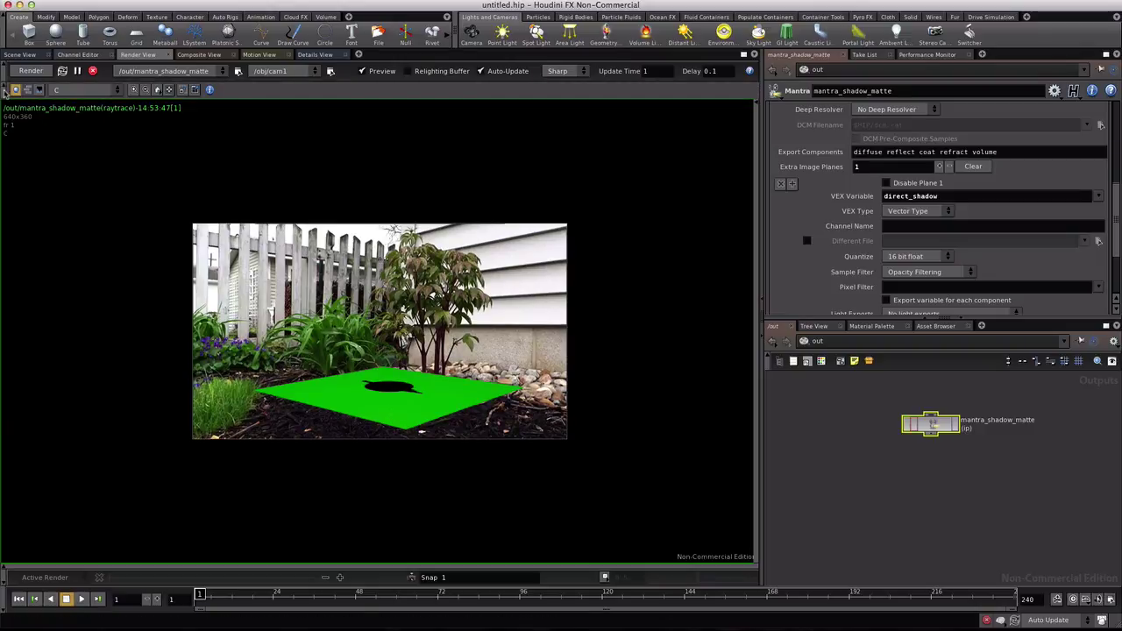
left_click(108, 89)
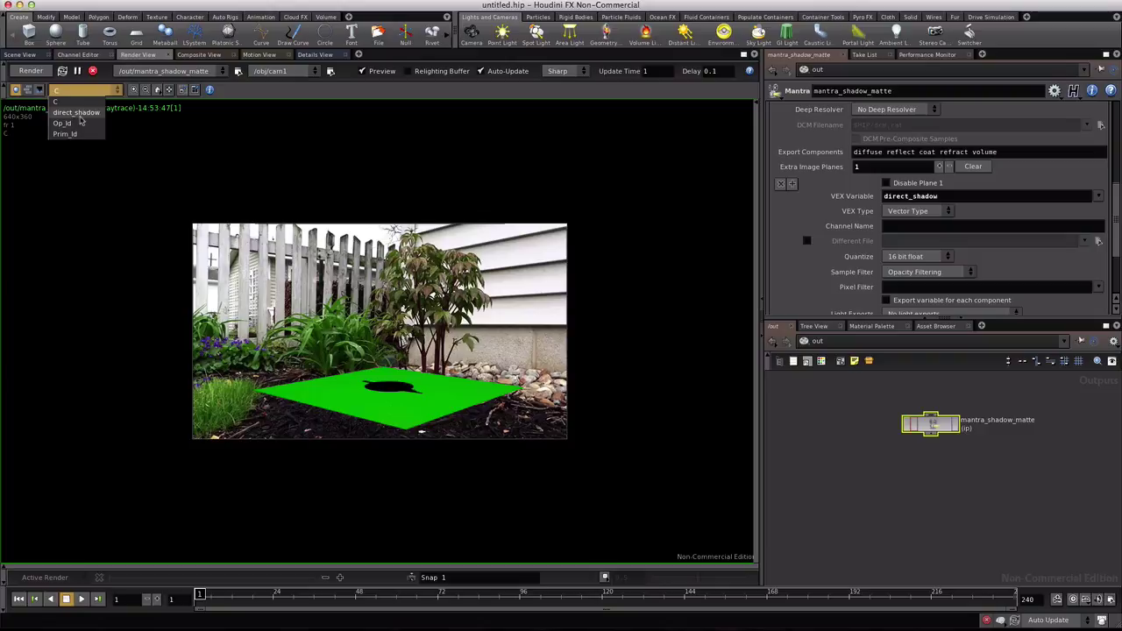
left_click(79, 119)
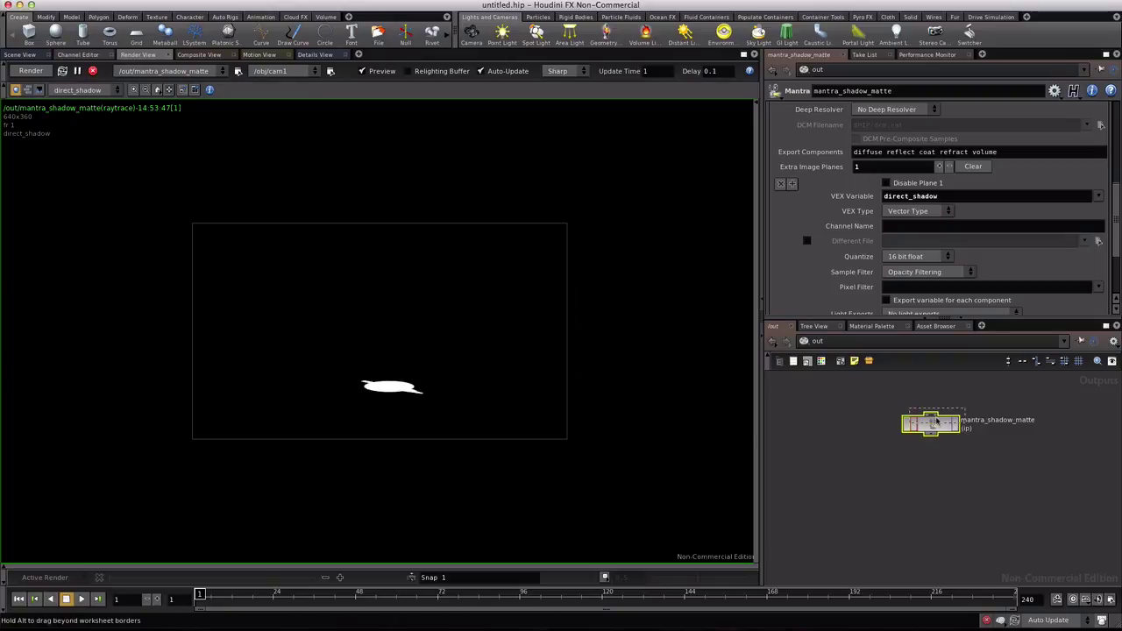
left_click_drag(931, 427, 943, 418)
- Duplicate mantra_shadow_matte and rename the copy mantra_diffuse
key("ctrl+c")
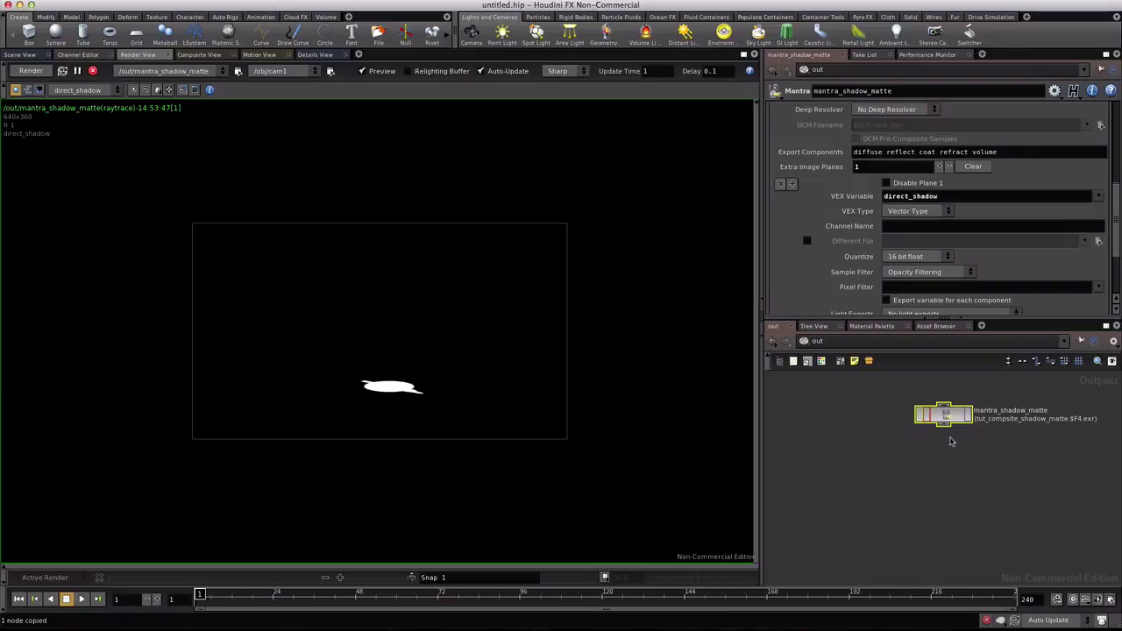
key("ctrl+v")
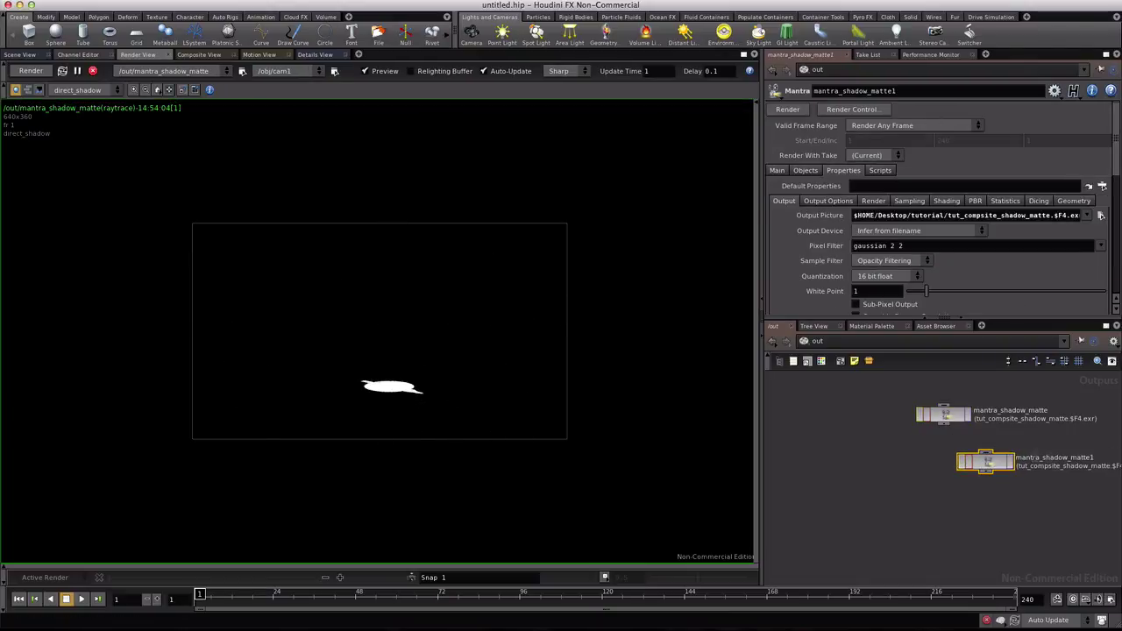
double_click(1050, 456)
left_click_drag(1043, 457, 1095, 457)
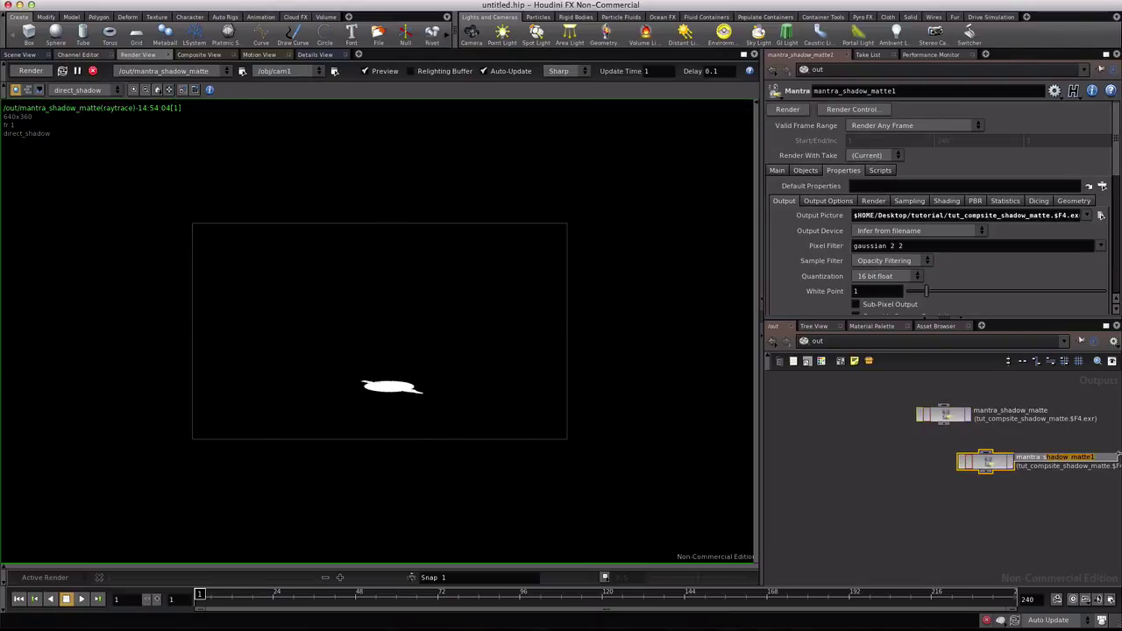
type("diffus")
type("e")
key("Return")
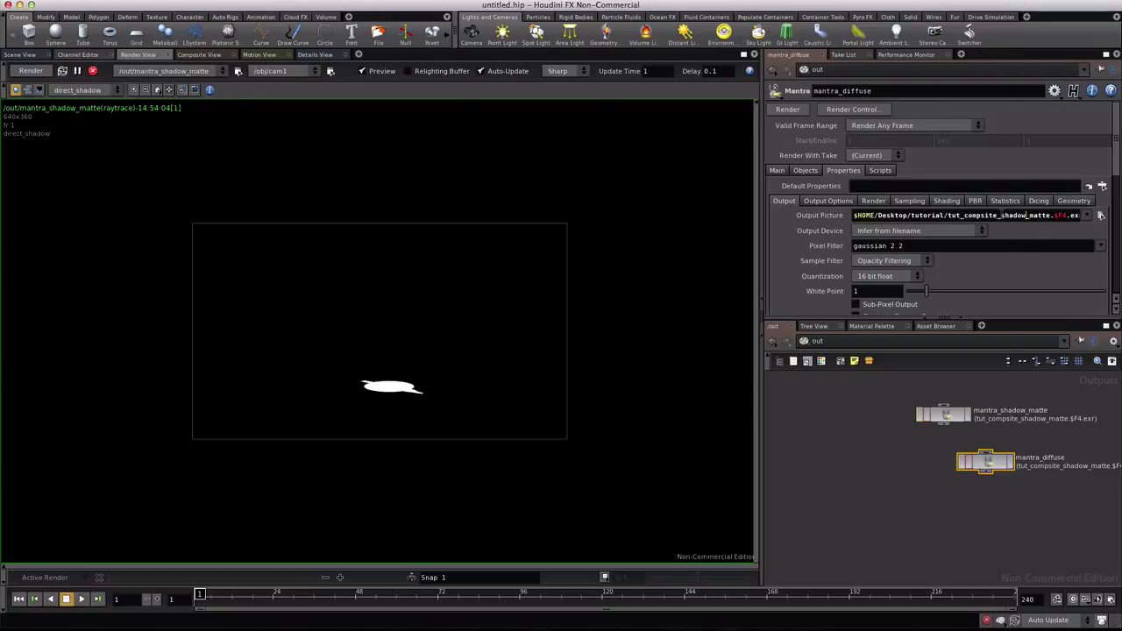
- Change its output to tut_compsite_diffuse.$F4.exr and replace the extra plane with direct_comp
left_click_drag(999, 215, 1044, 214)
type("diffuse")
left_click_drag(1117, 164, 1117, 210)
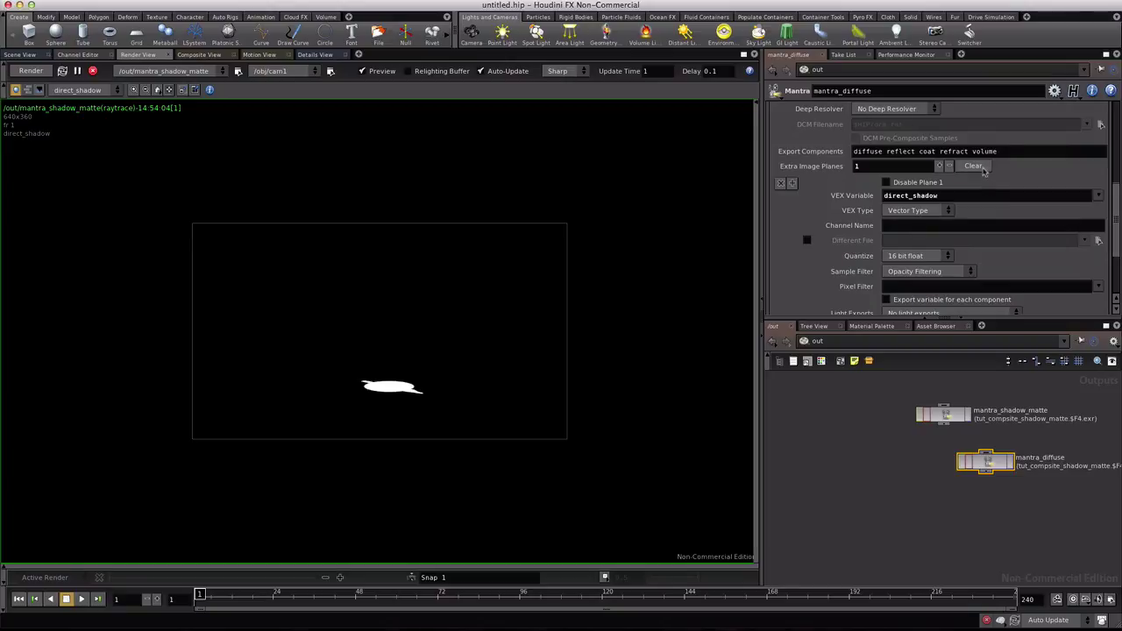
left_click(982, 170)
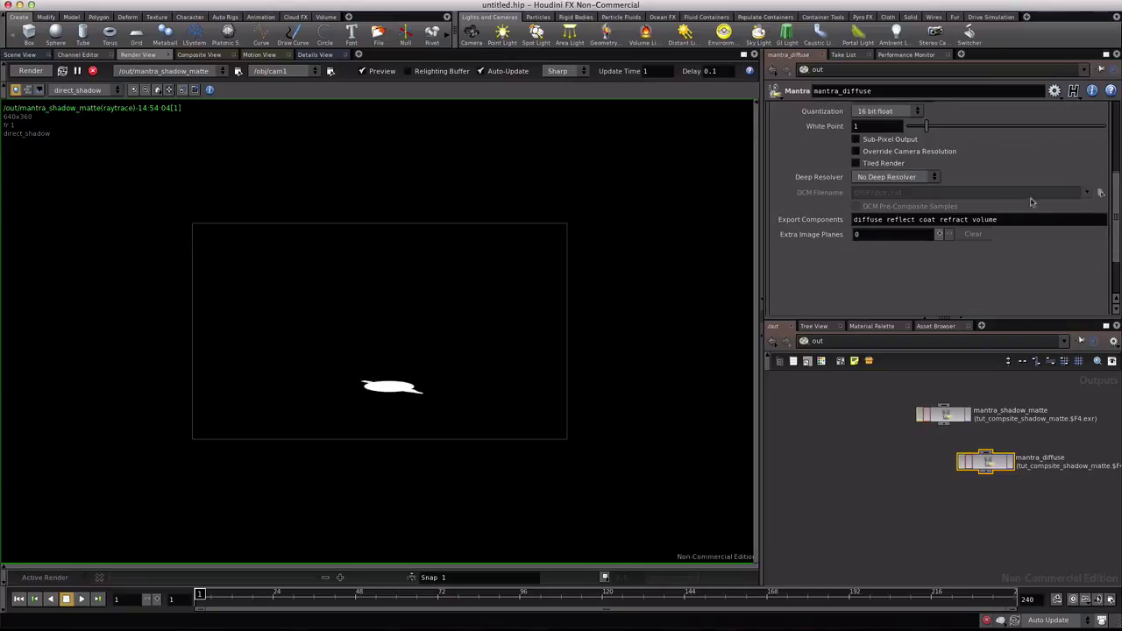
left_click(939, 234)
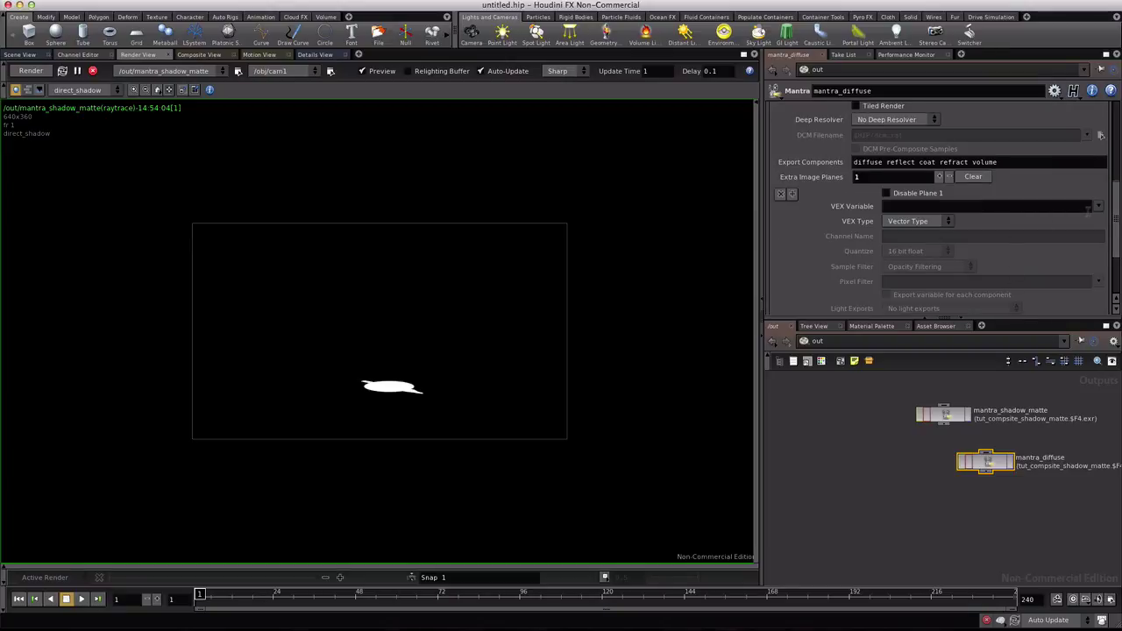
left_click(1100, 210)
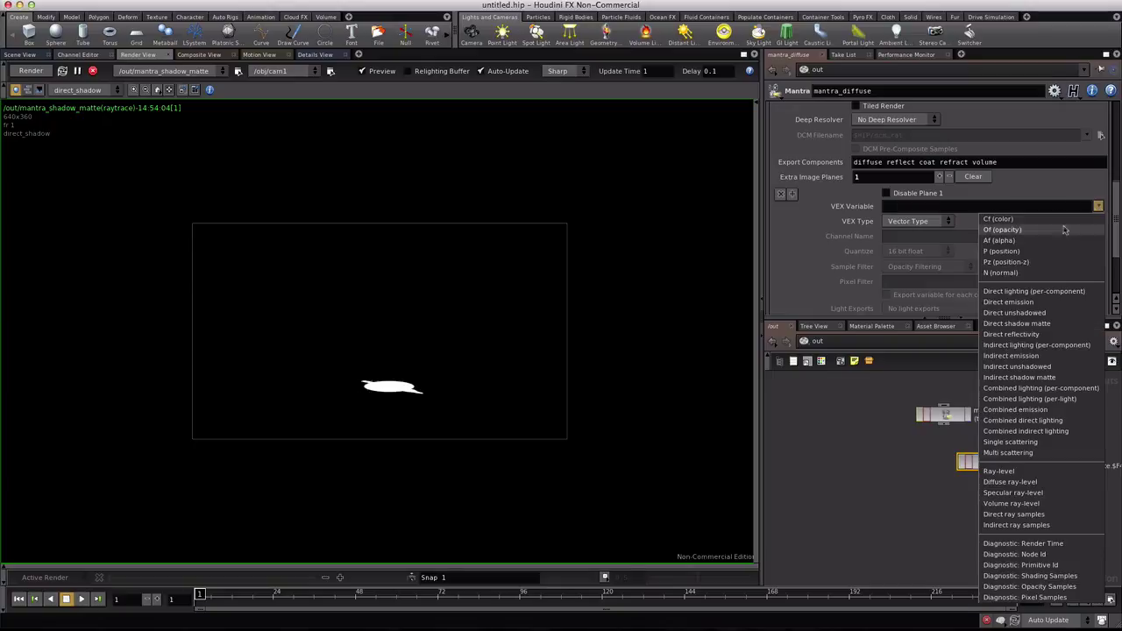
left_click(1019, 298)
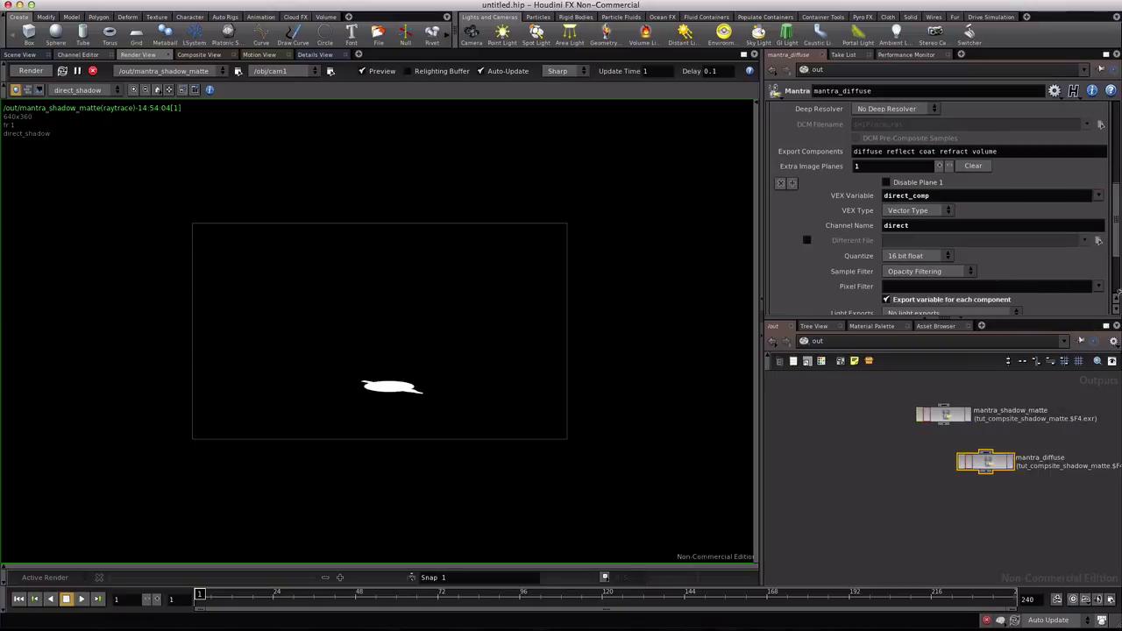
left_click_drag(1113, 261, 1116, 191)
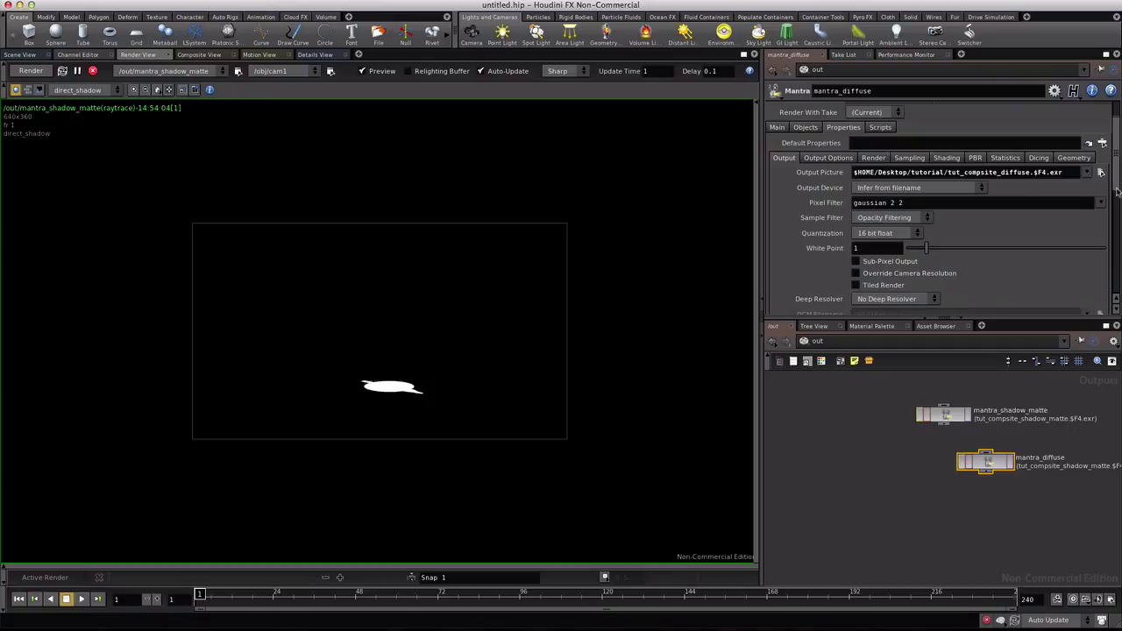
left_click(806, 128)
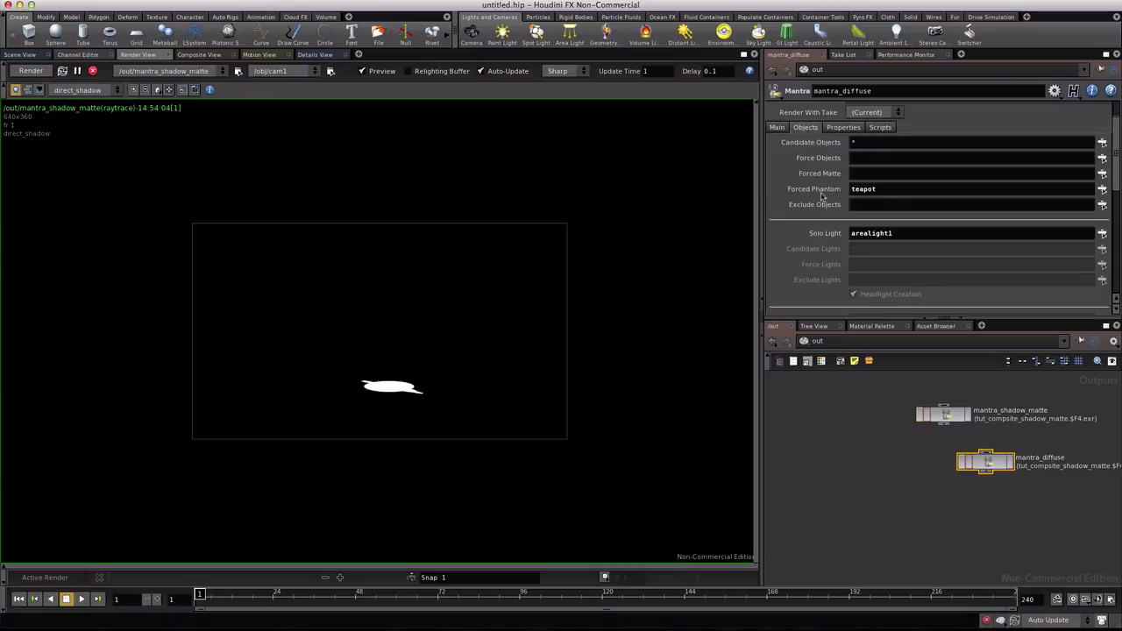
- Clear the teapot from Forced Phantom and exclude grid_object1 from mantra_diffuse
key("Return")
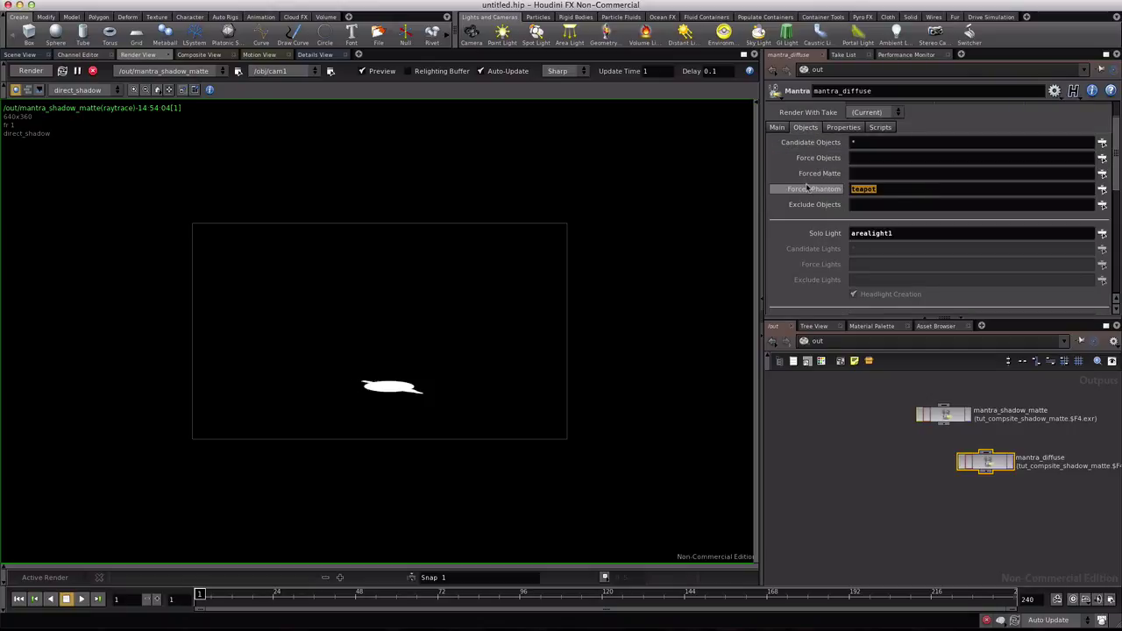
mouse_move(813, 189)
key("BackSpace")
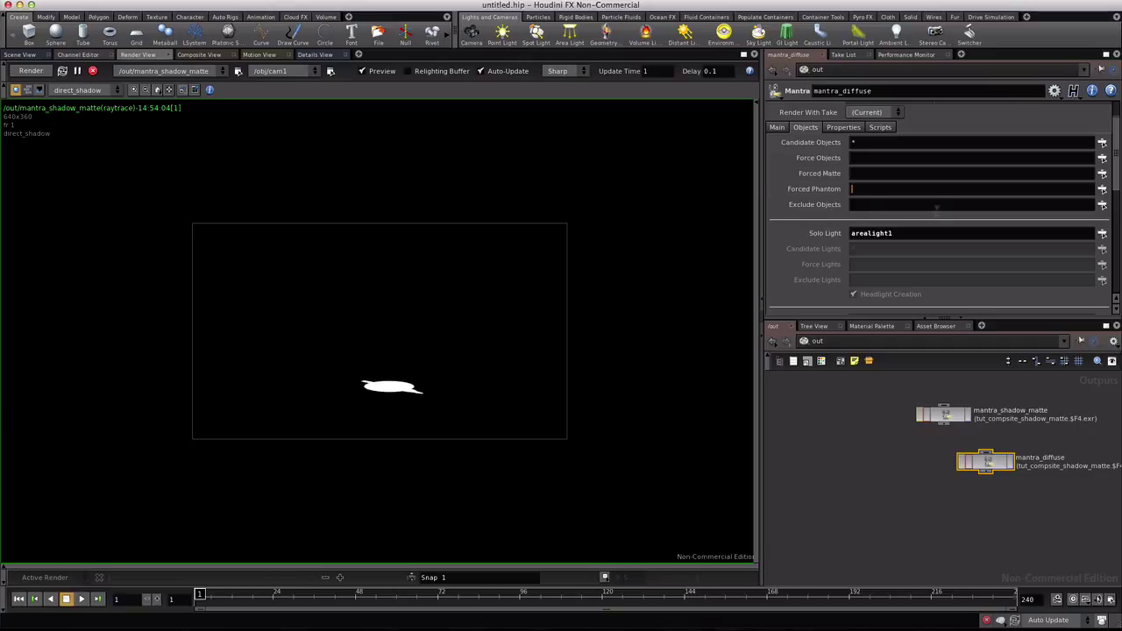
left_click(1102, 188)
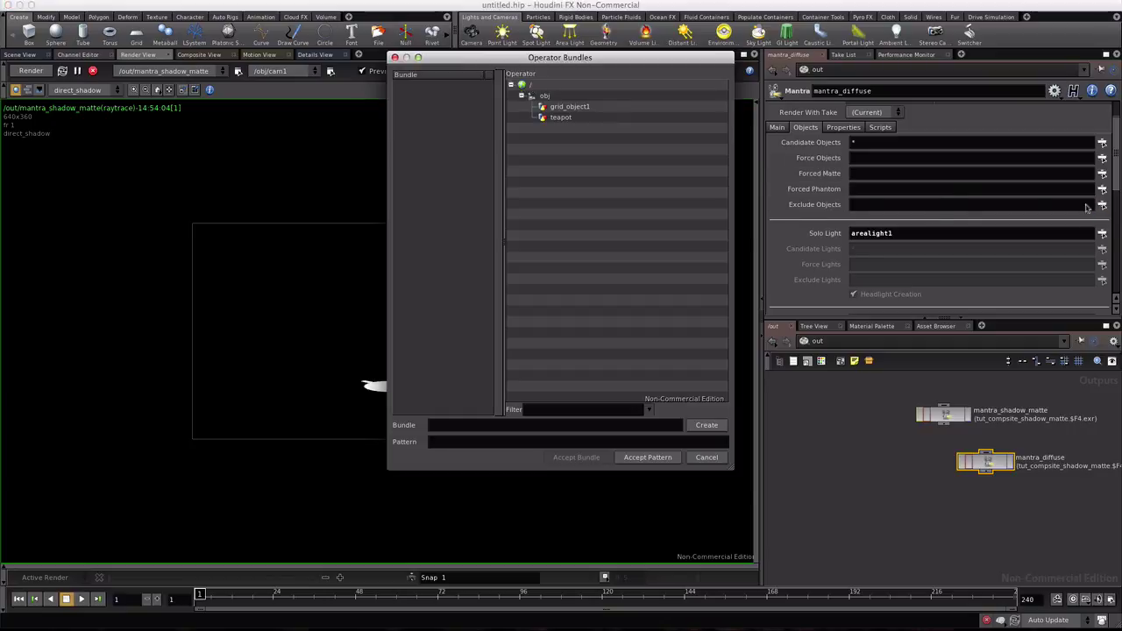
left_click(570, 106)
left_click(644, 462)
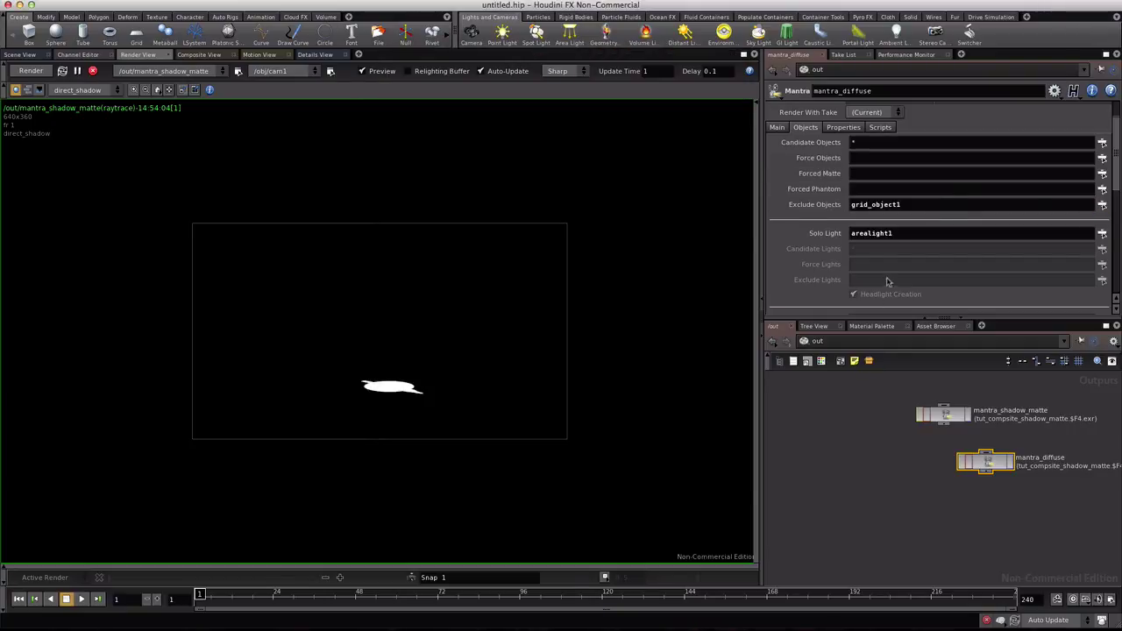
- Empty the solo light, exclude arealight1 and turn off headlight creation
double_click(901, 235)
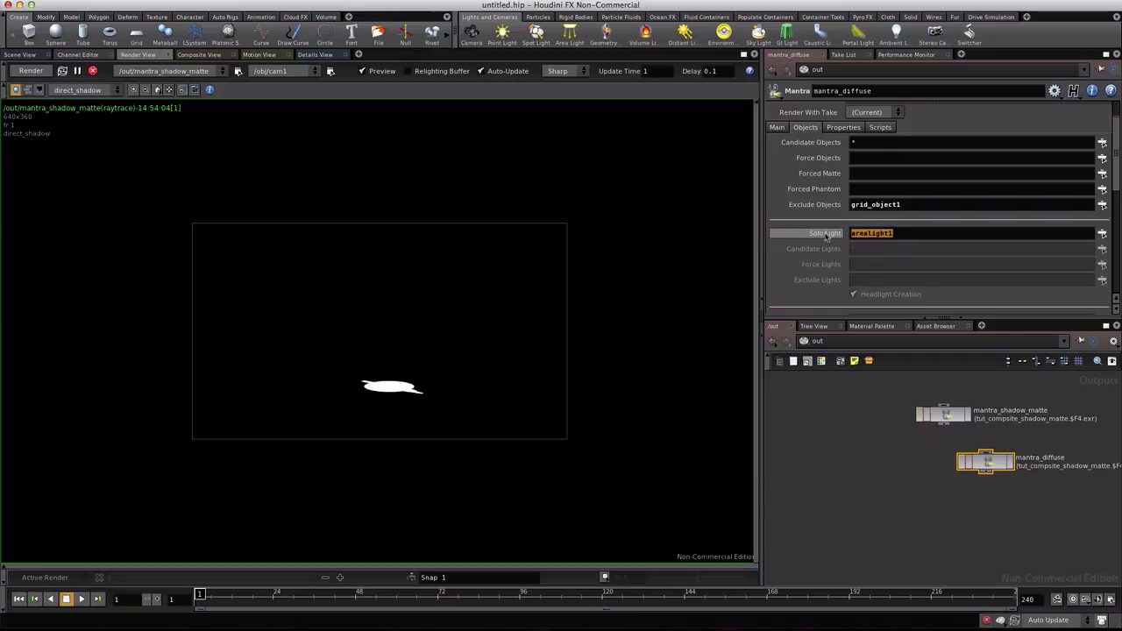
key("BackSpace")
key("Return")
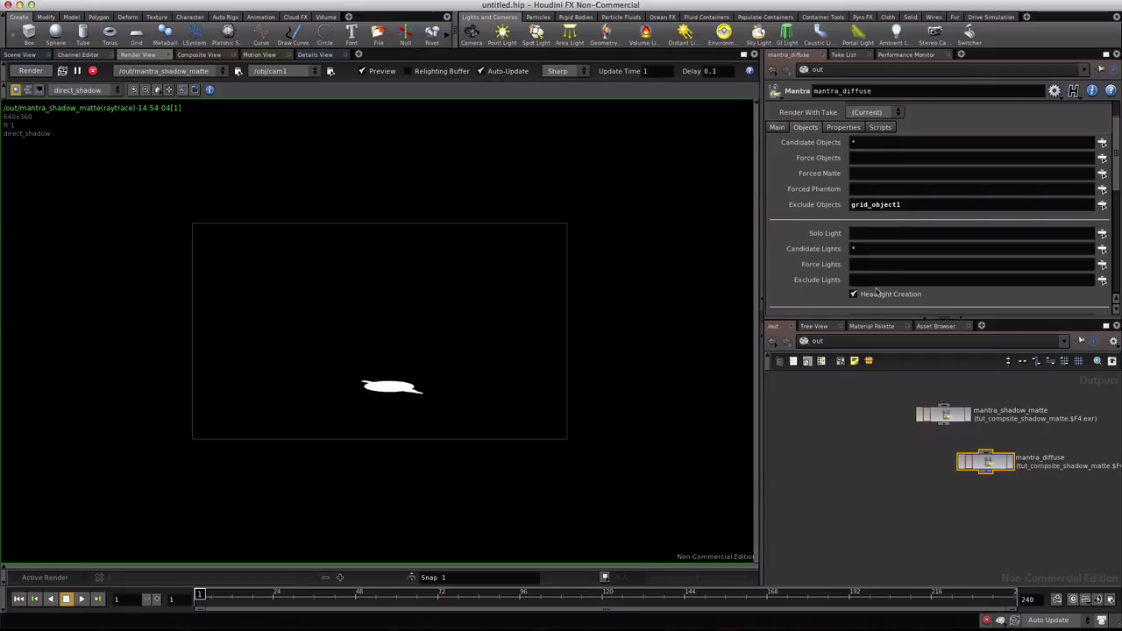
type("arealight1")
key("Return")
left_click(853, 295)
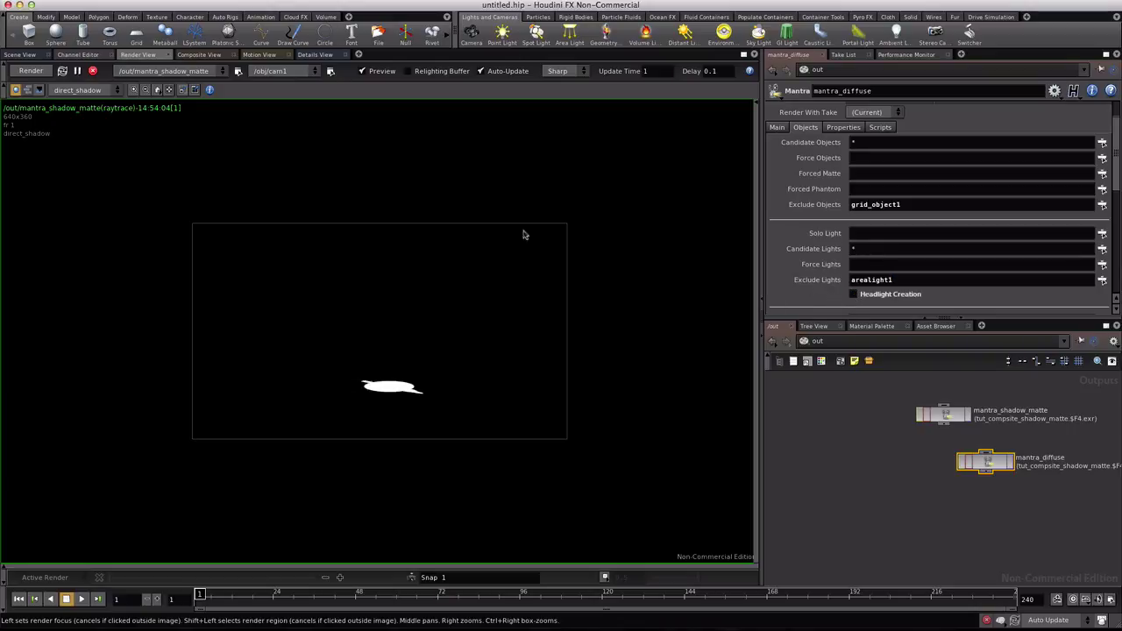
left_click(220, 71)
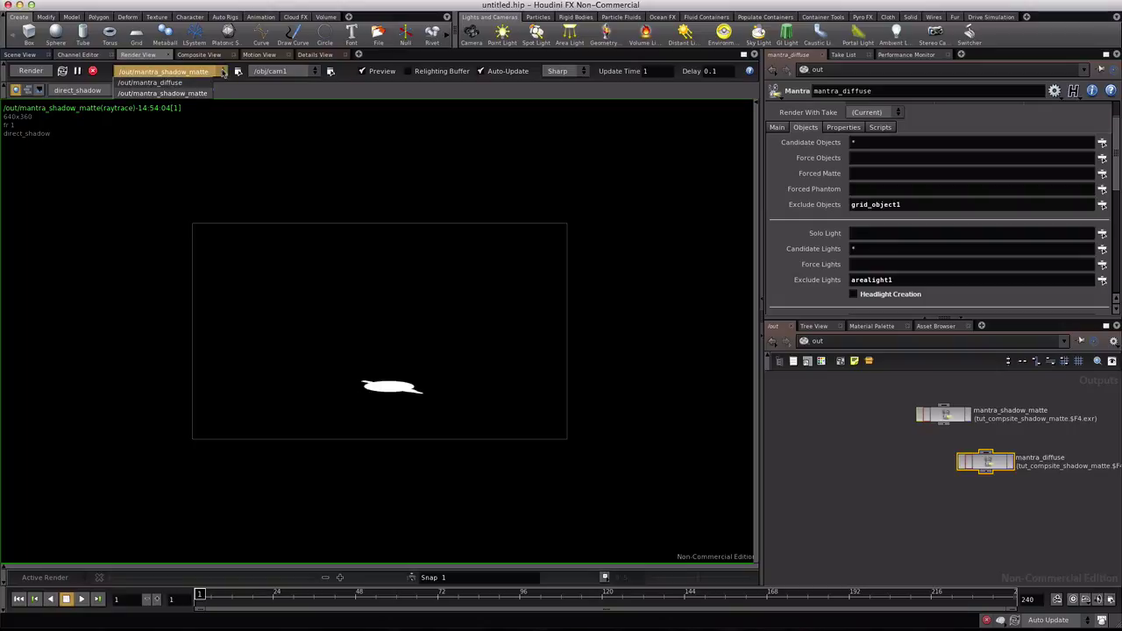
- Render mantra_diffuse in the render view, check the direct_diffuse plane, then return to C
left_click(158, 83)
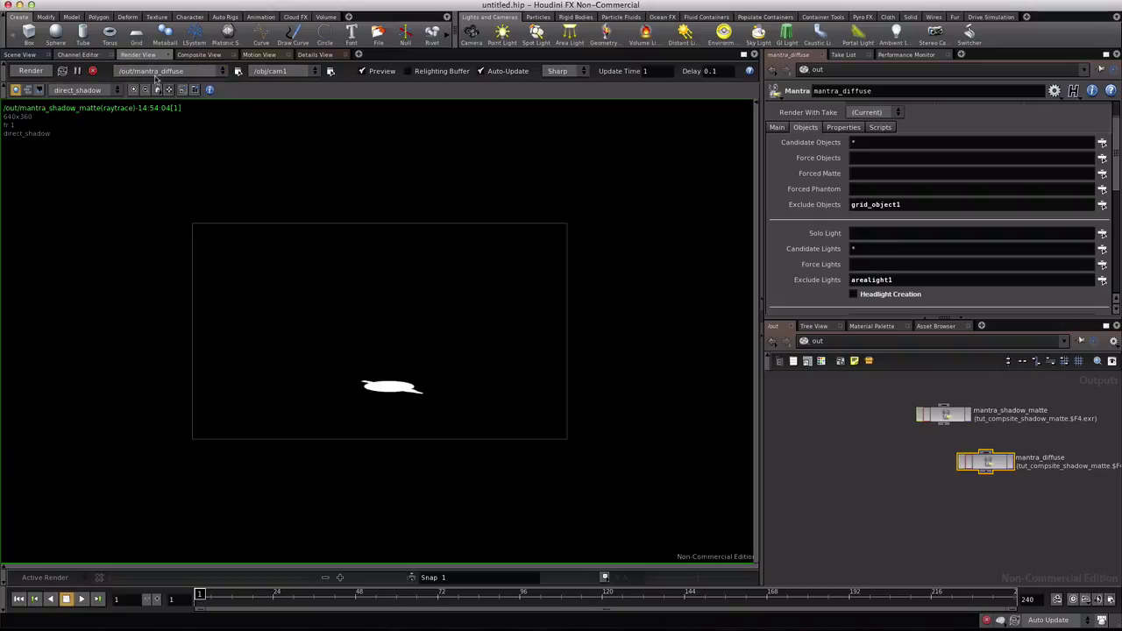
left_click(29, 71)
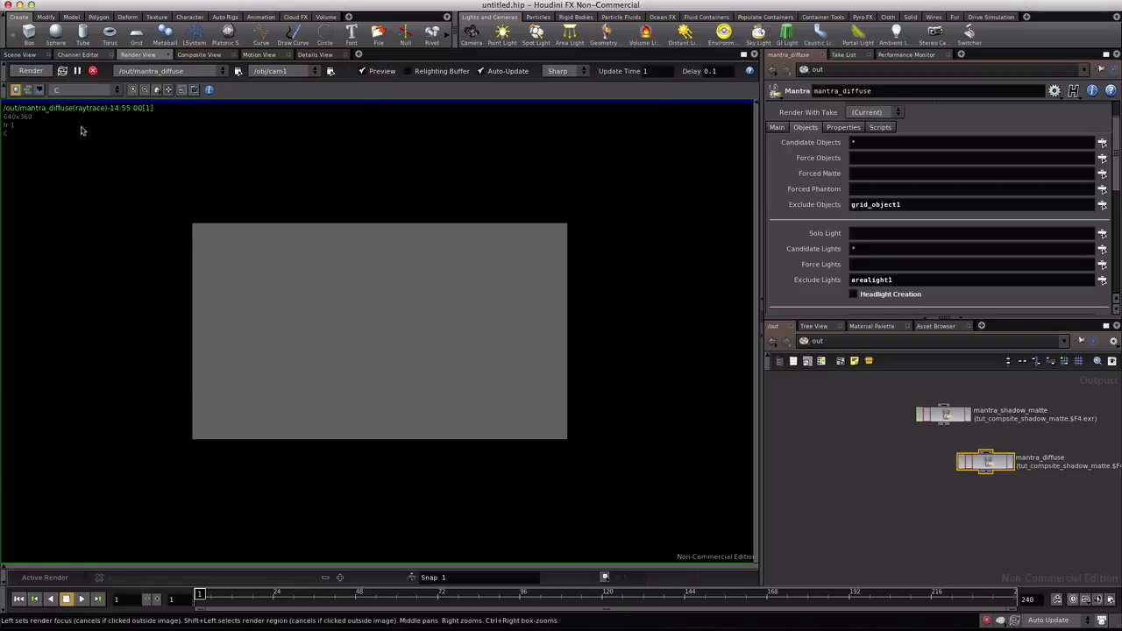
left_click(117, 90)
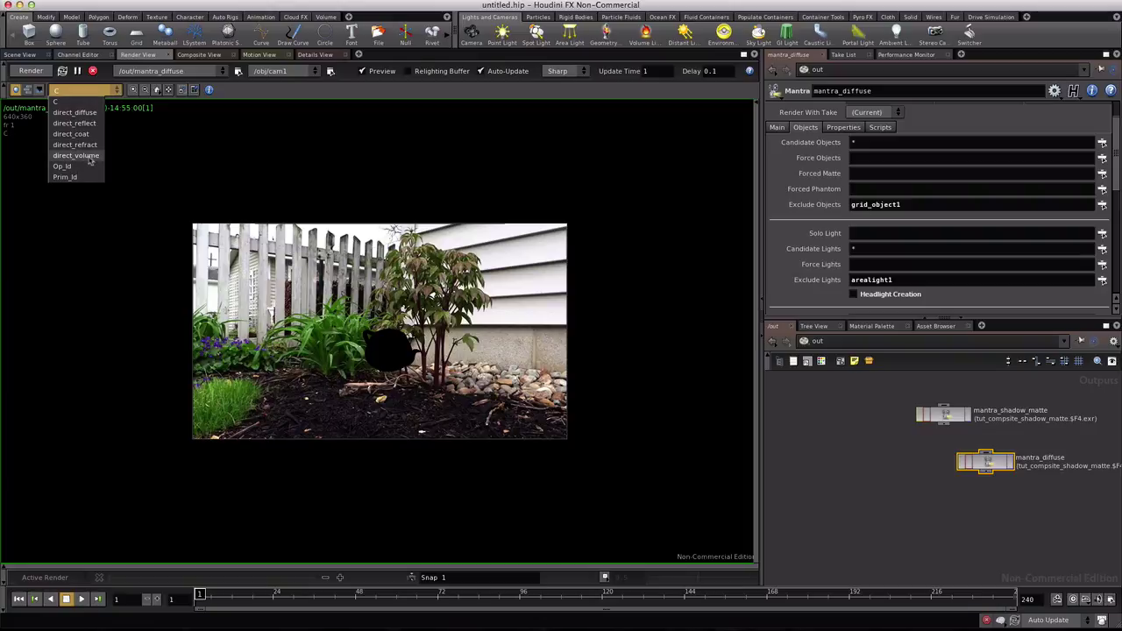
left_click(78, 113)
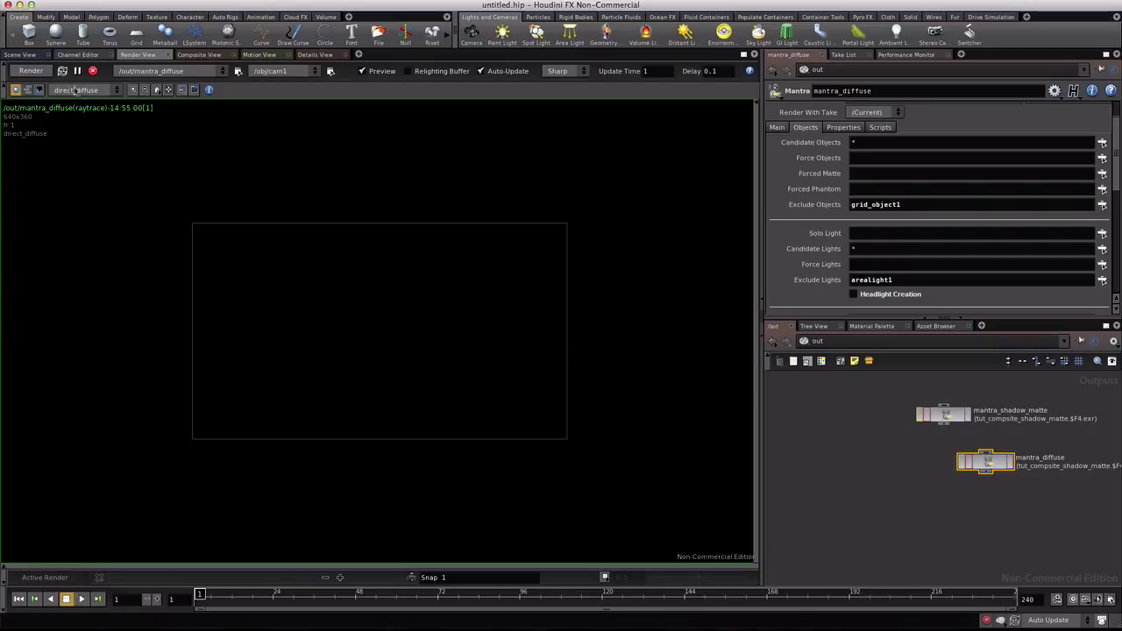
left_click(119, 93)
left_click(55, 103)
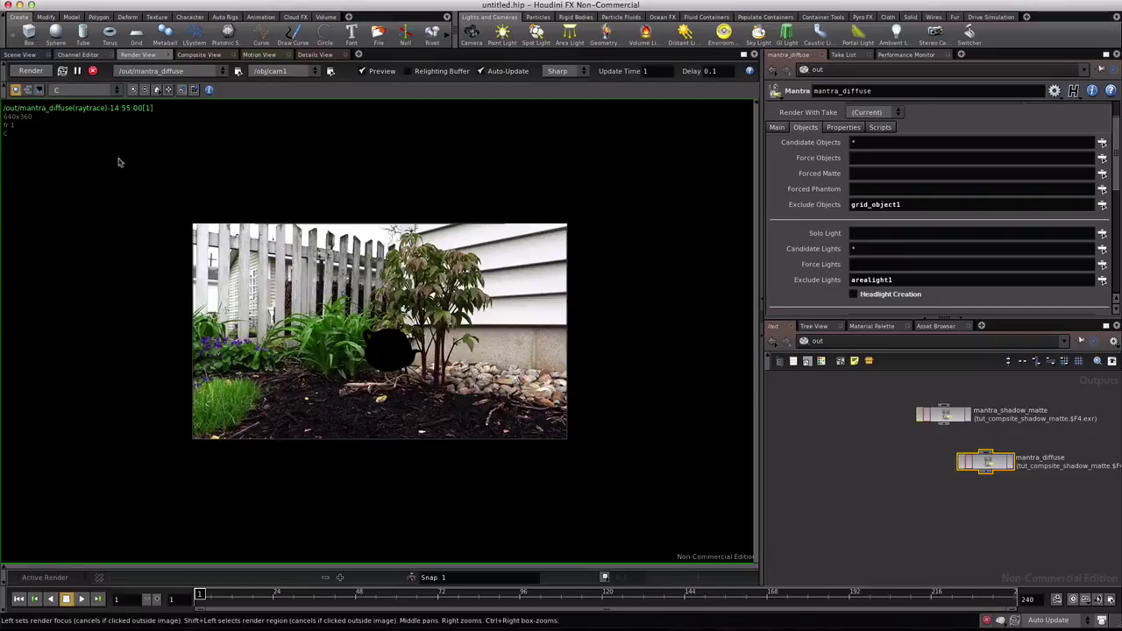
left_click(811, 342)
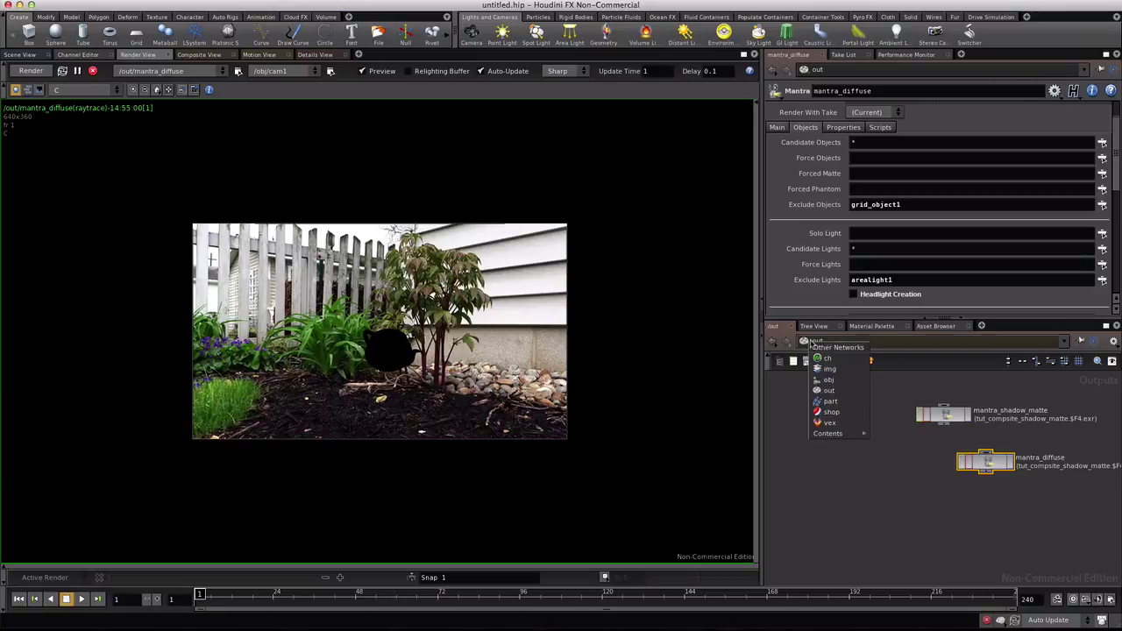
- Add an Environment Light node, envlight1, to the obj network
left_click(821, 381)
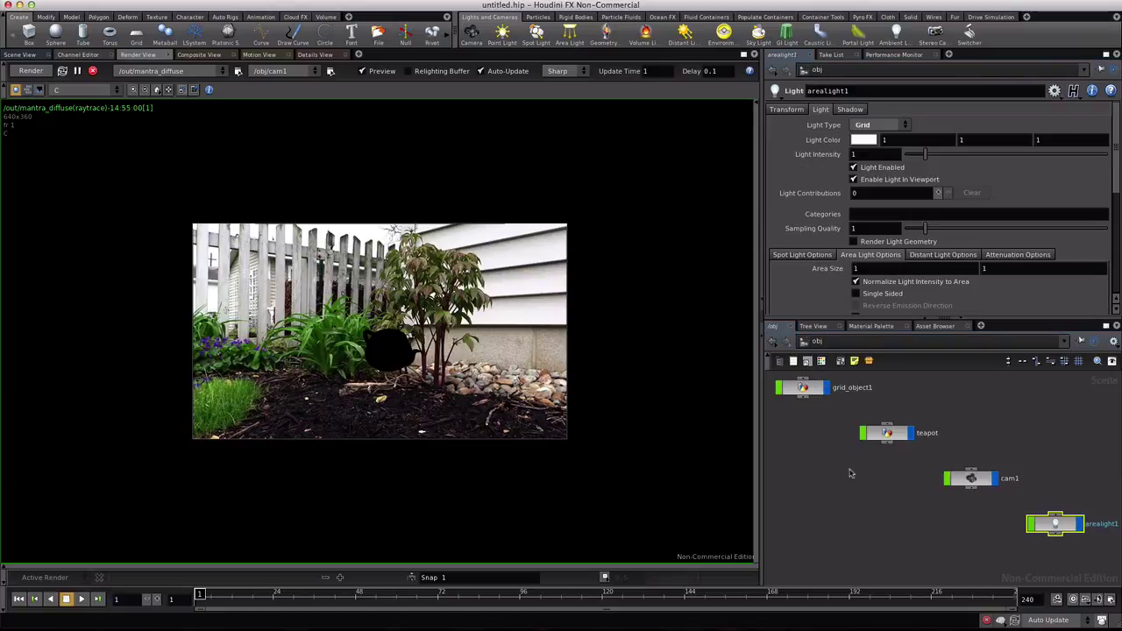
key("Tab")
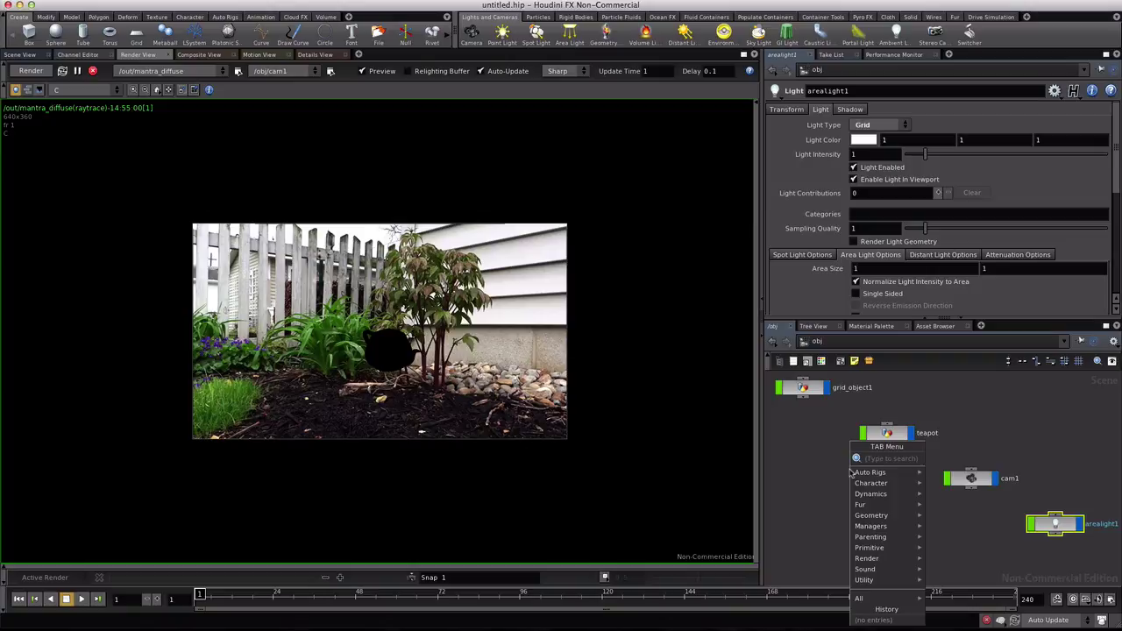
type("ent")
left_click(965, 458)
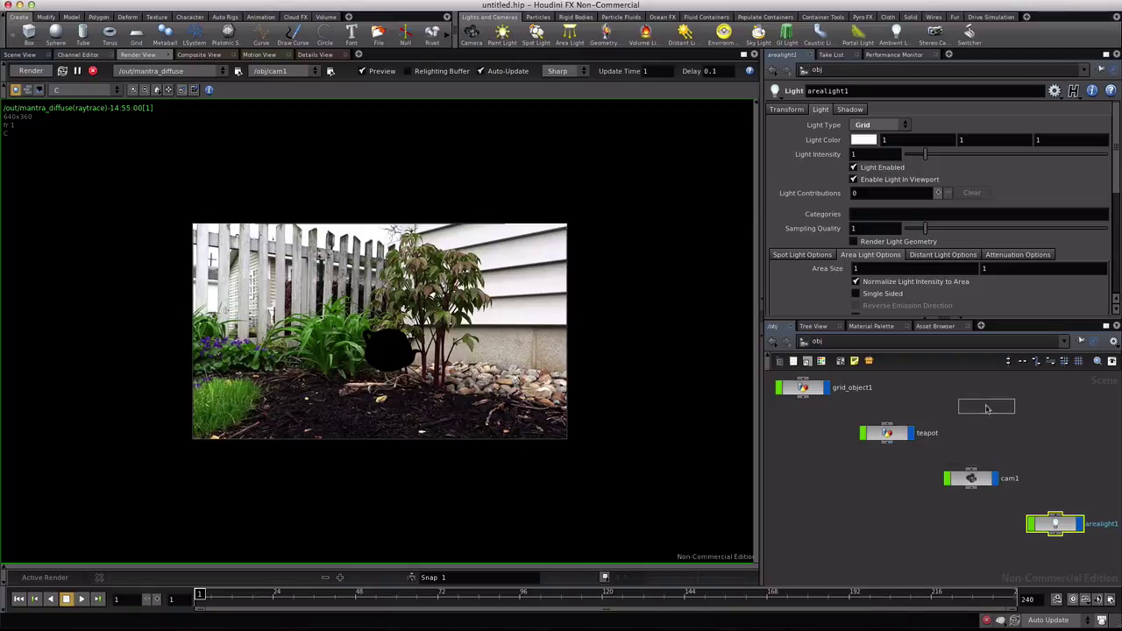
left_click(984, 405)
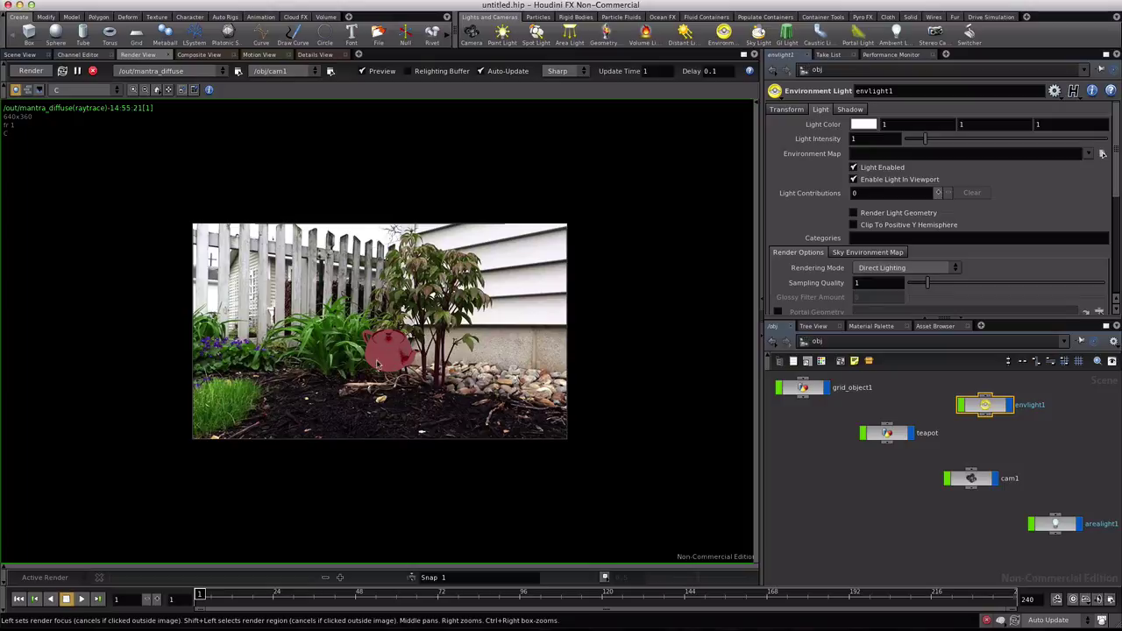
- Display the direct_reflect image plane showing the teapot's grey reflections on black
left_click(97, 90)
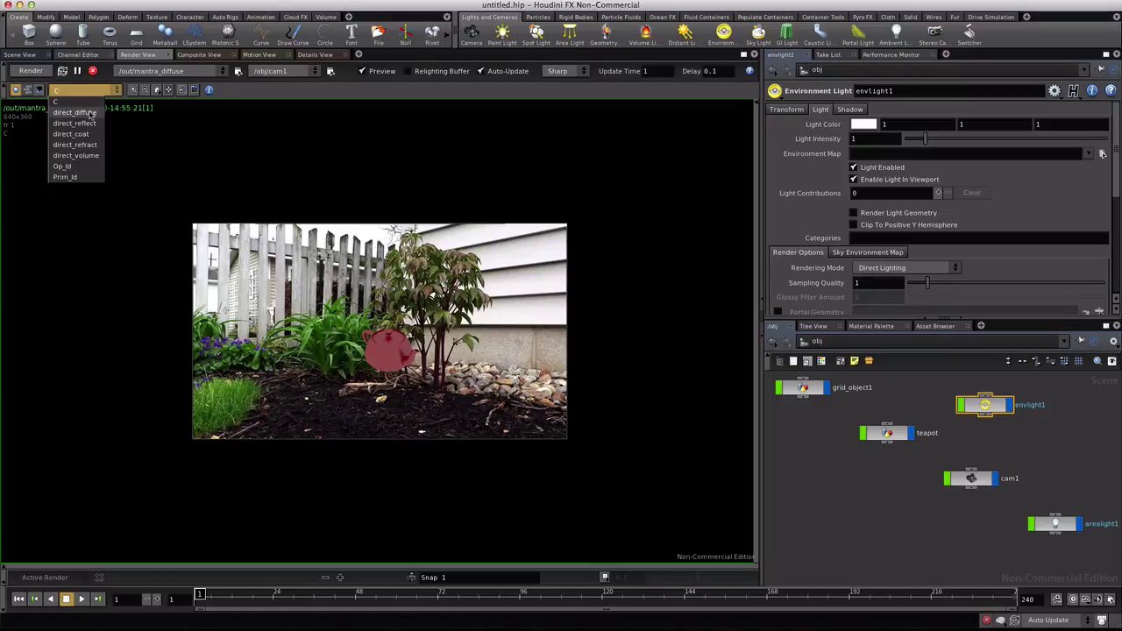
left_click(88, 109)
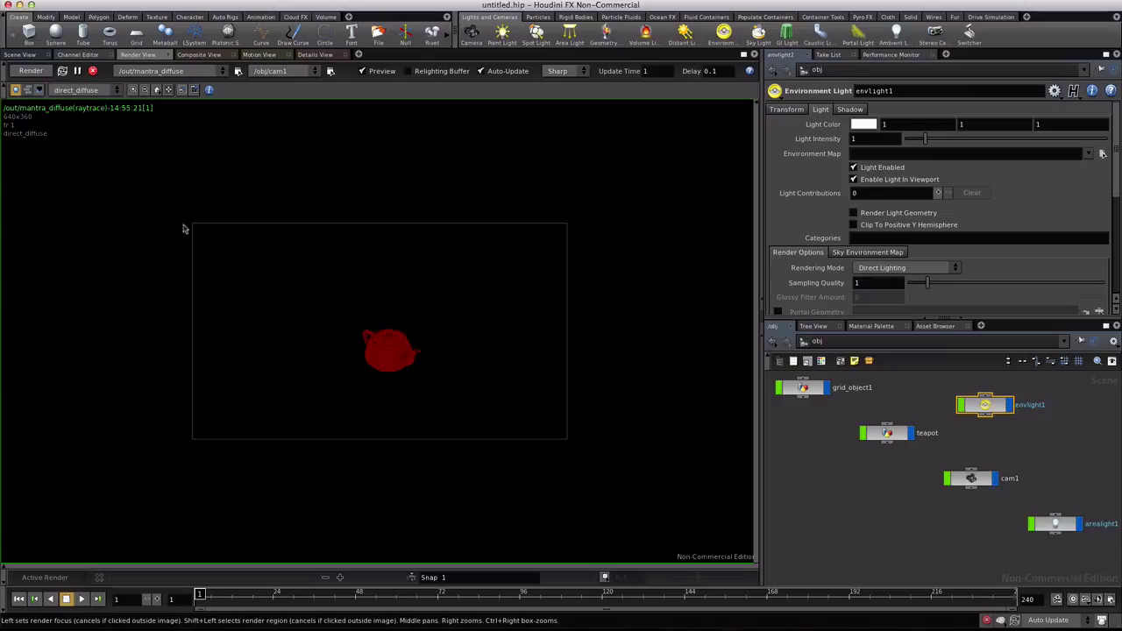
left_click(119, 92)
left_click(87, 122)
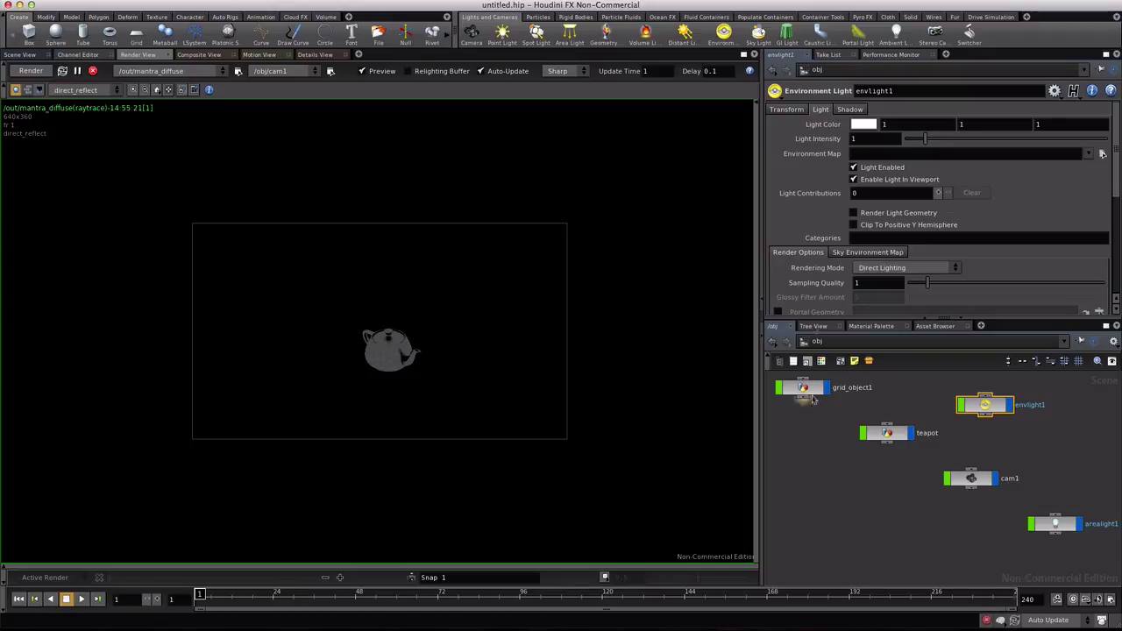
left_click(804, 342)
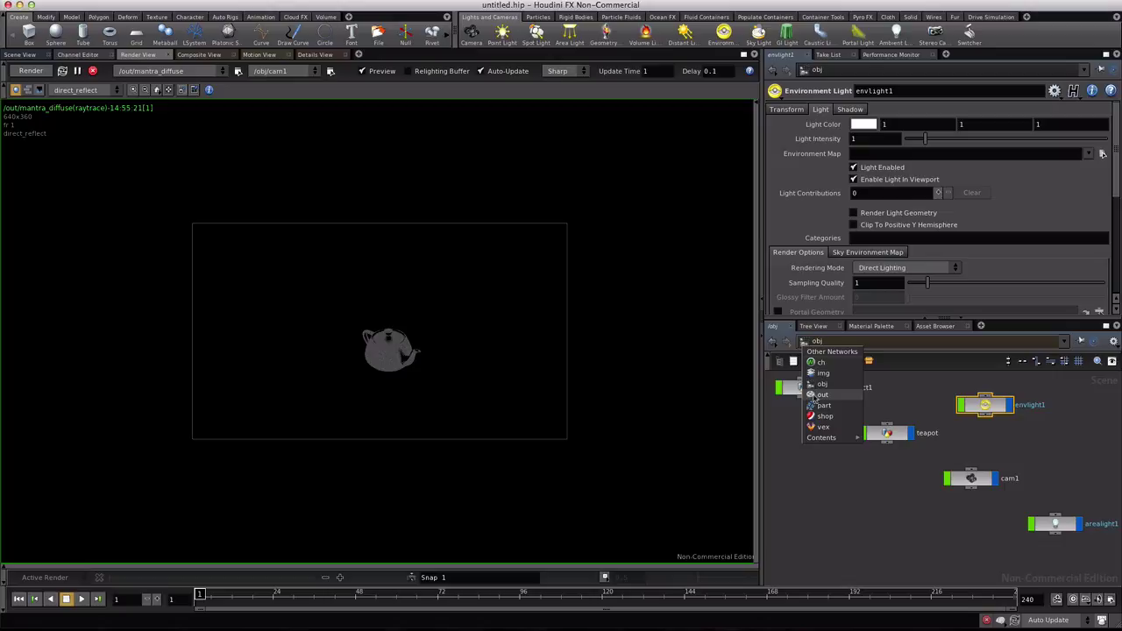
- Add merge1 in /out and wire mantra_diffuse and mantra_shadow_matte into it
left_click(815, 395)
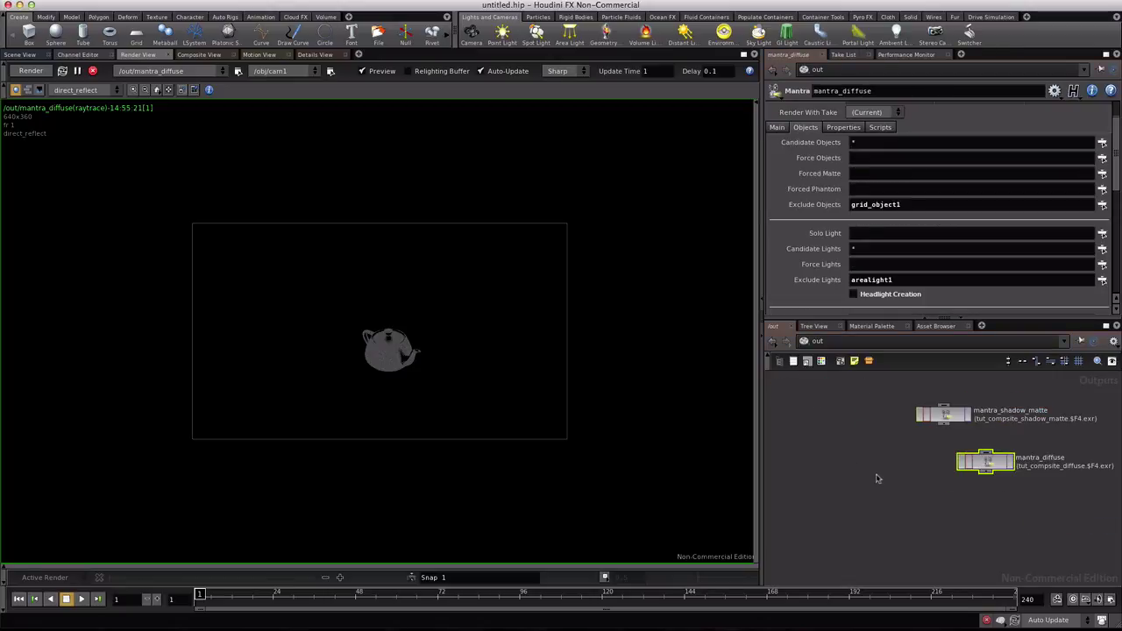
key("Tab")
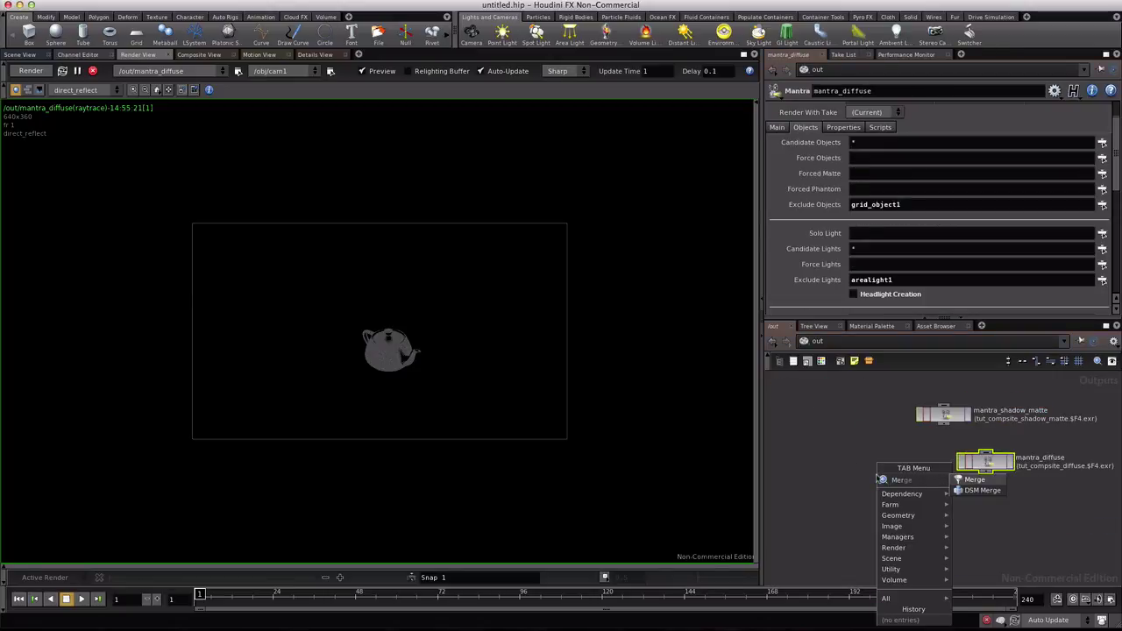
key("Escape")
left_click(964, 484)
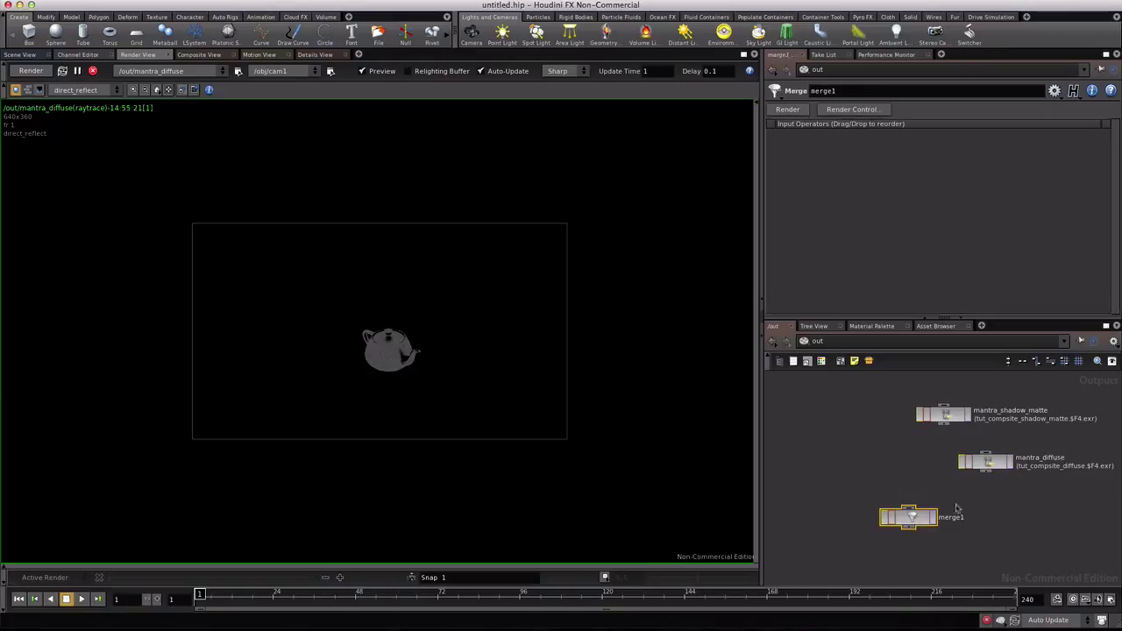
left_click_drag(985, 473, 909, 507)
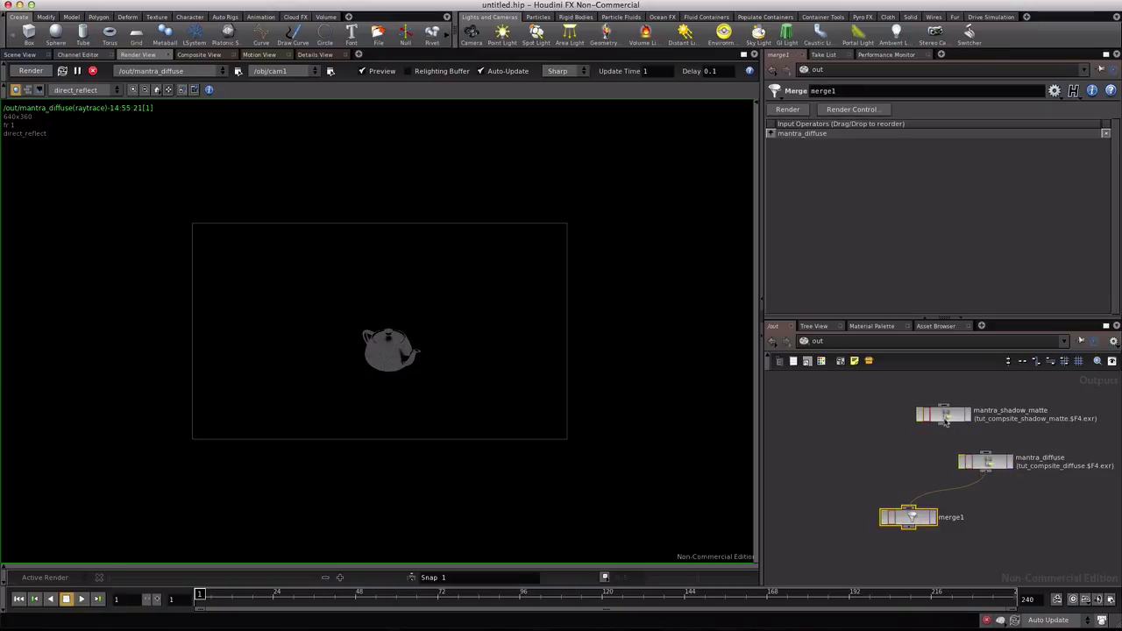
mouse_move(944, 425)
left_mouse_down()
mouse_move(902, 499)
mouse_move(908, 515)
left_mouse_up()
left_click(932, 517)
- Render merge1 for the current frame only at a specified 640×360 resolution
left_click(627, 143)
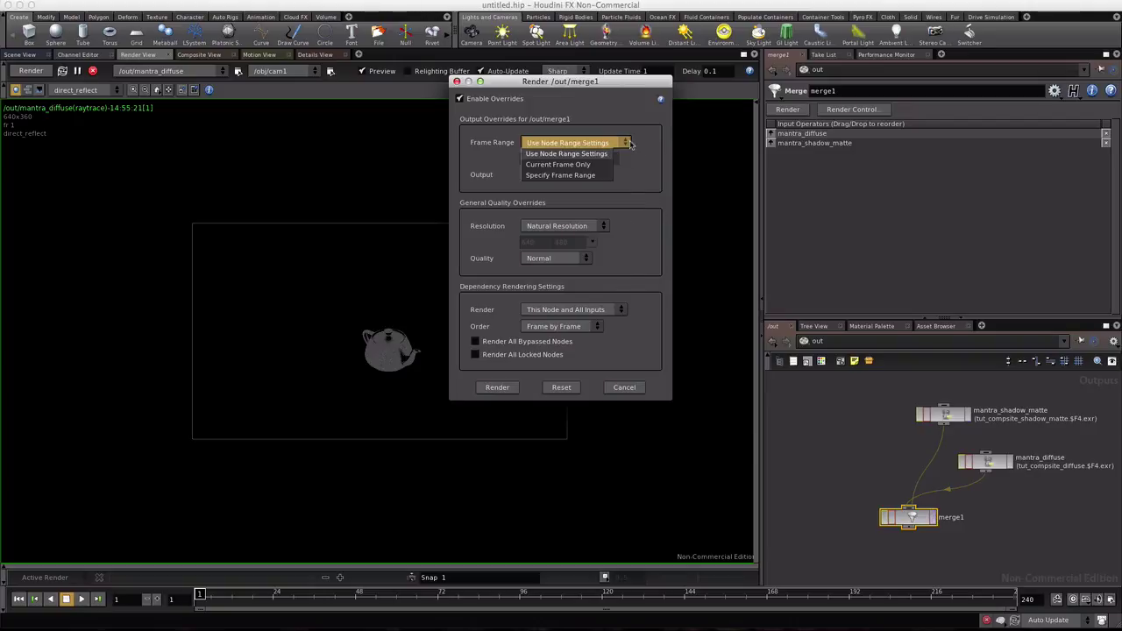
left_click(586, 164)
left_click(586, 225)
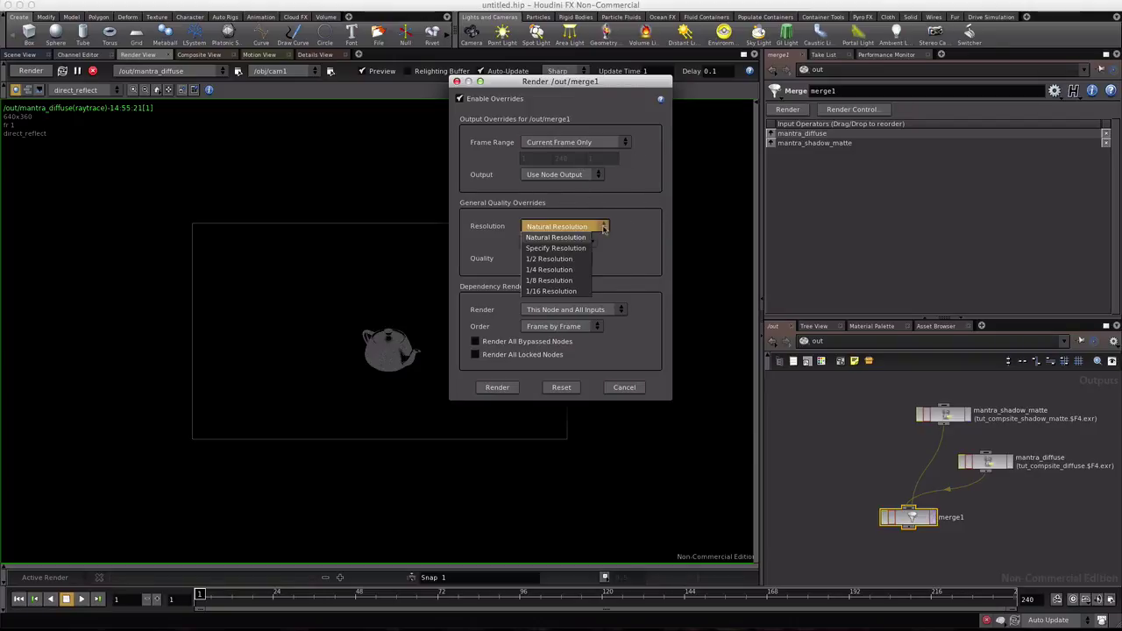
left_click(574, 249)
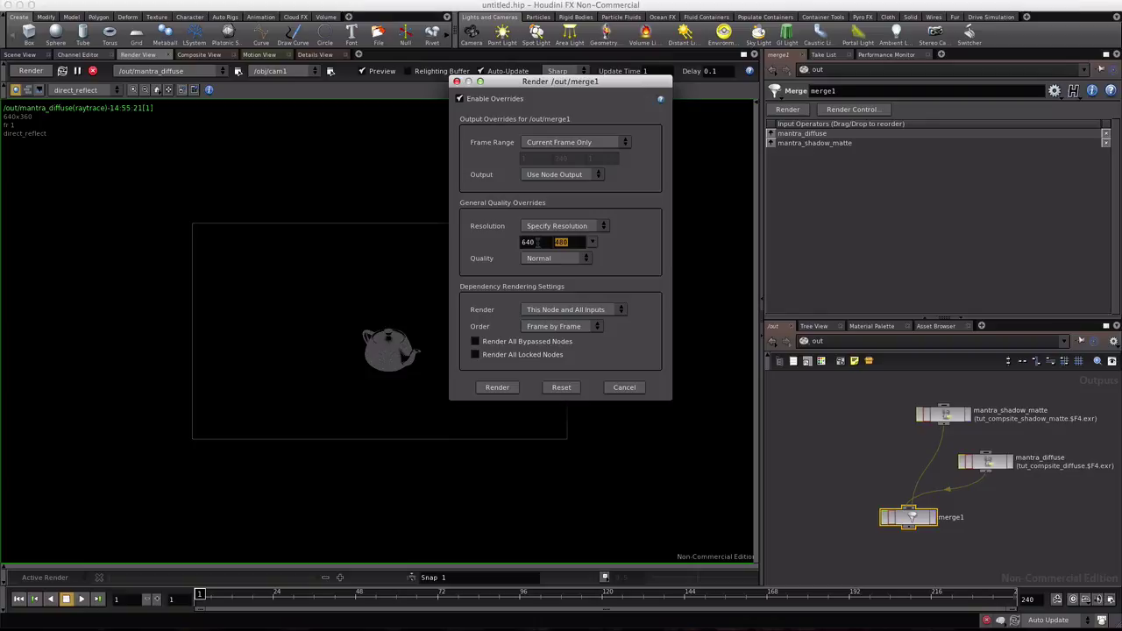
type("360")
left_click(498, 388)
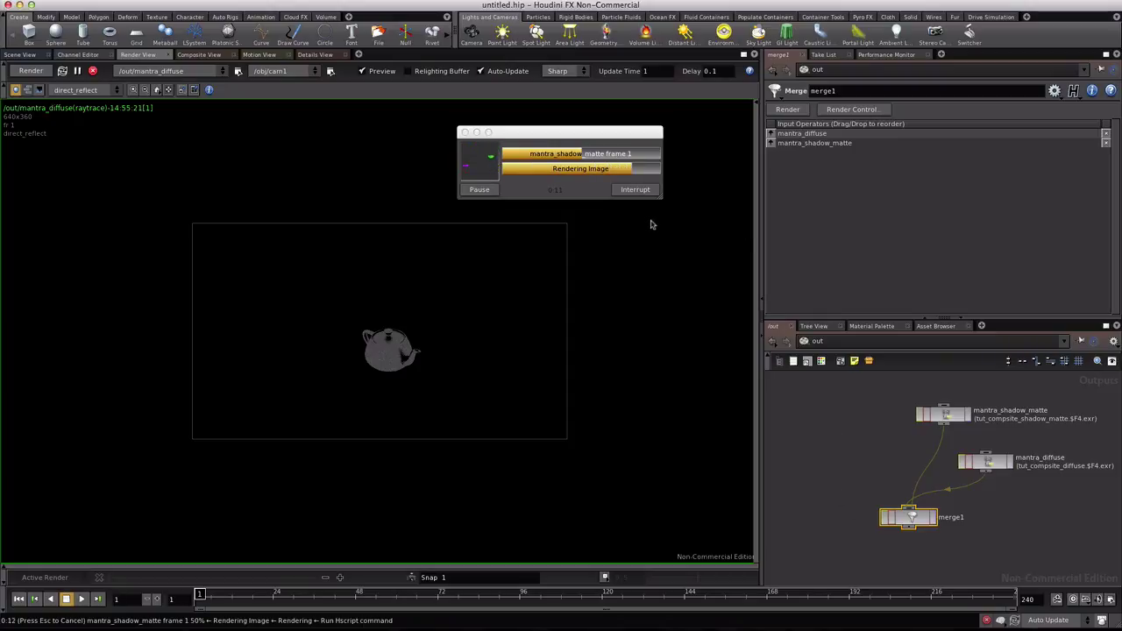
- Inside /img/comp1 with Composite View shown, add three File image nodes
left_click(806, 341)
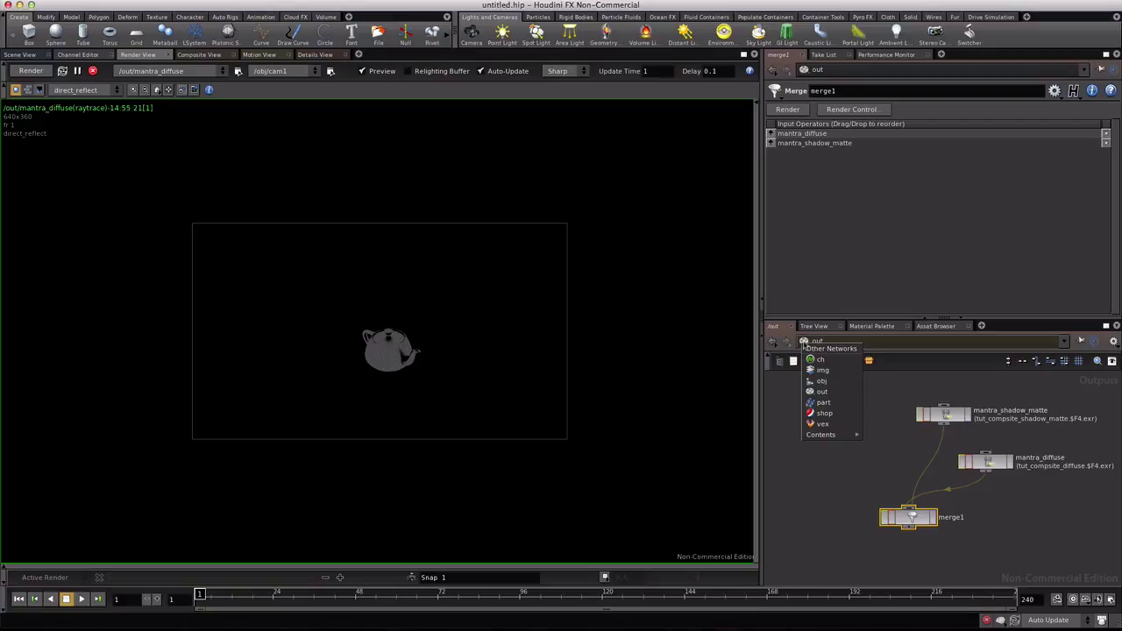
left_click(816, 370)
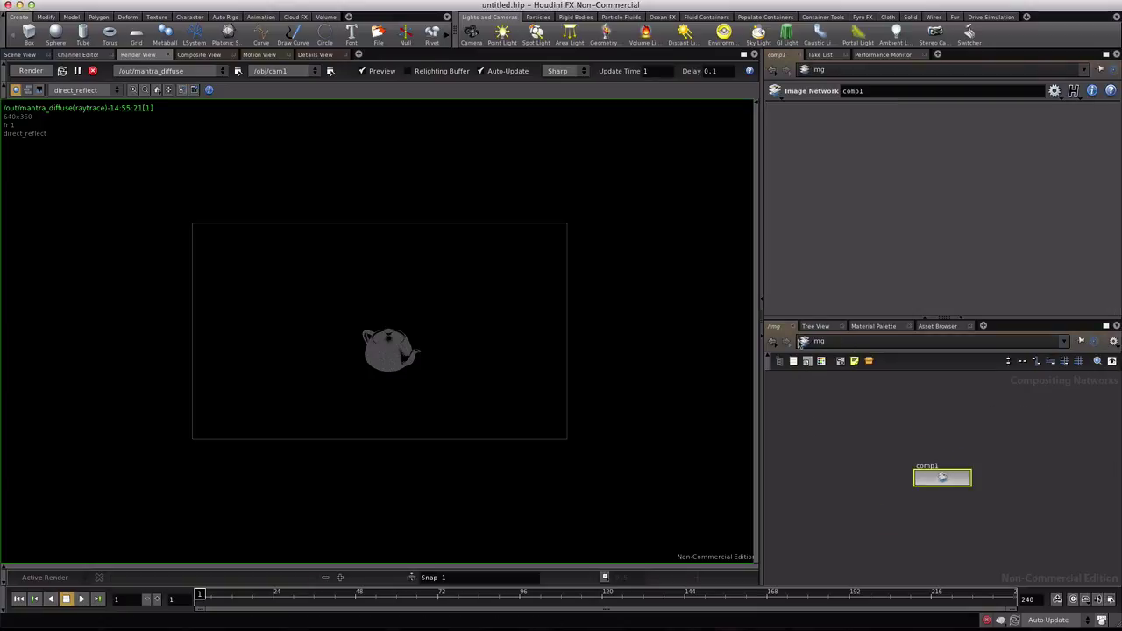
double_click(929, 481)
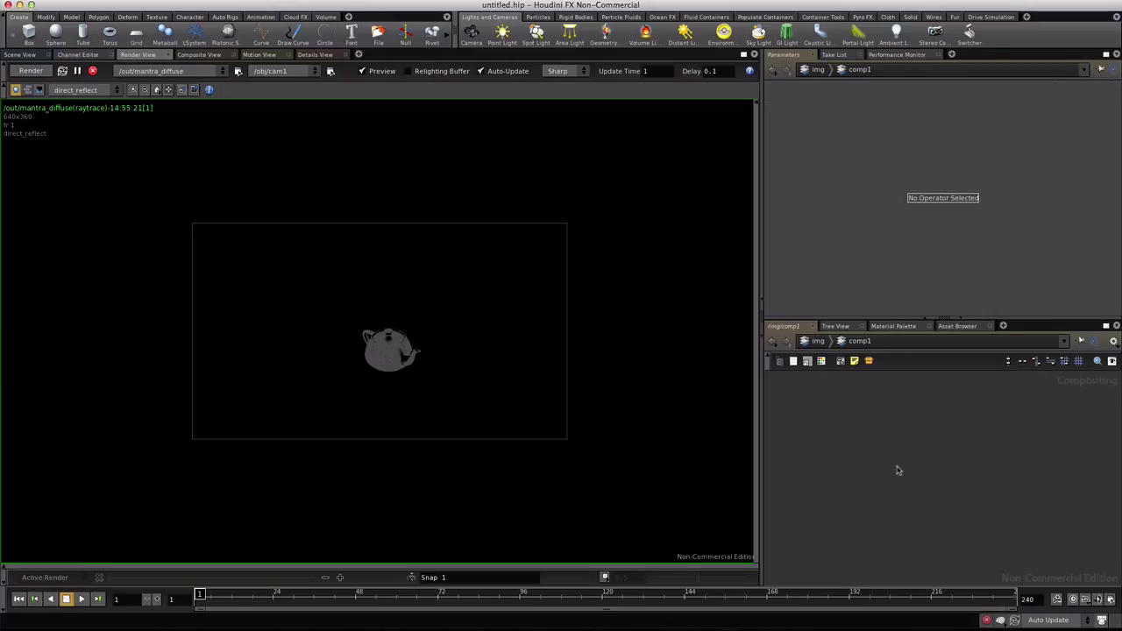
left_click(199, 58)
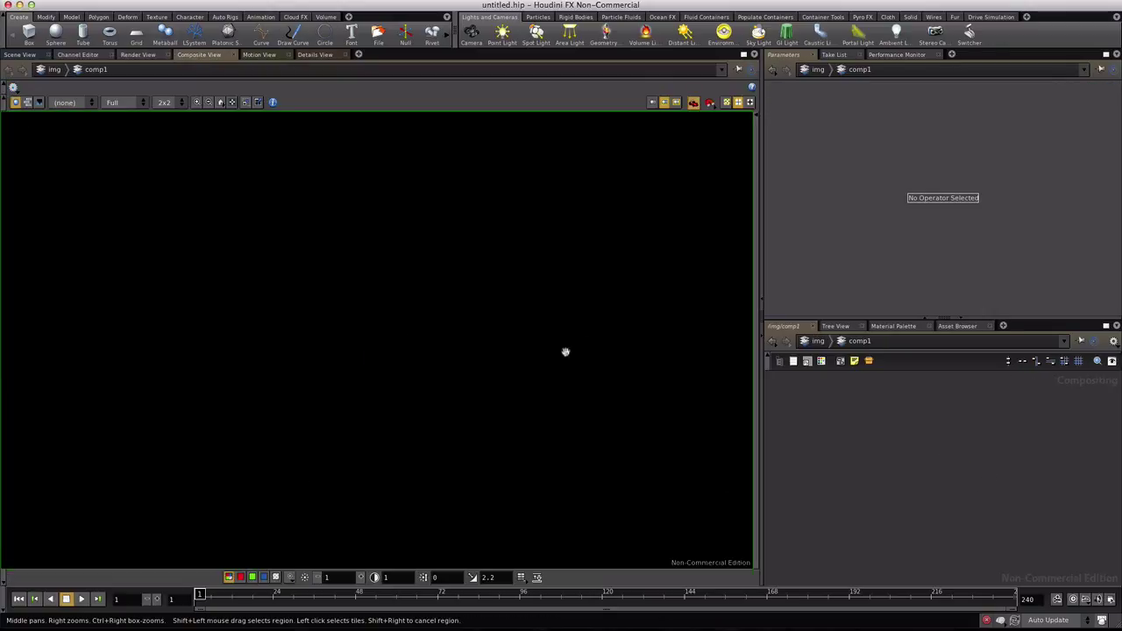
key("Tab")
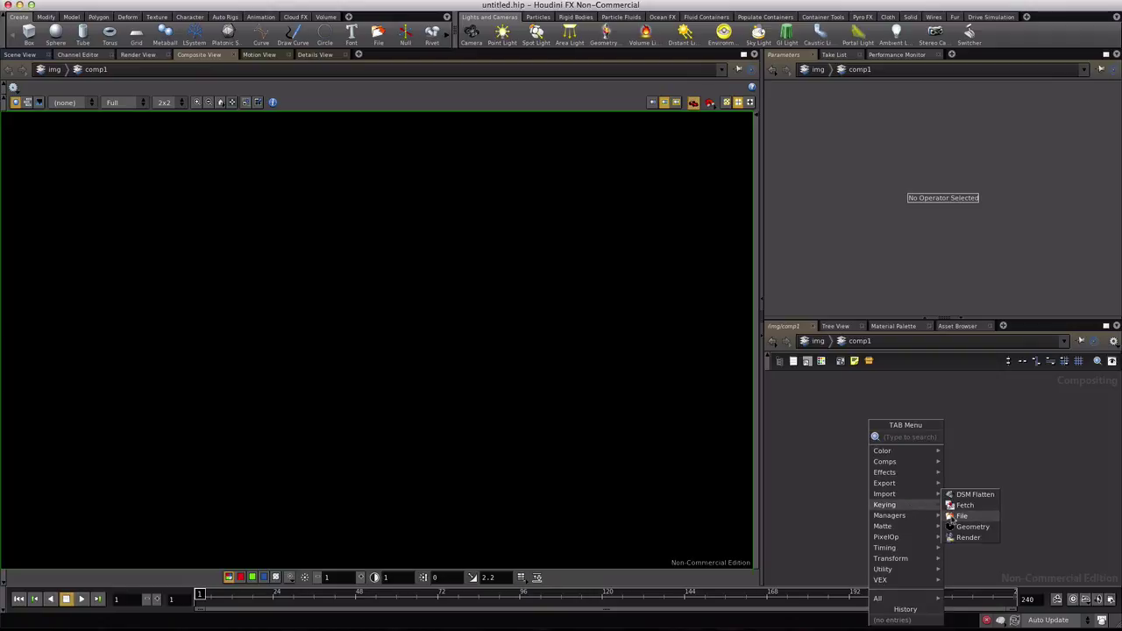
left_click(964, 513)
left_click(917, 411)
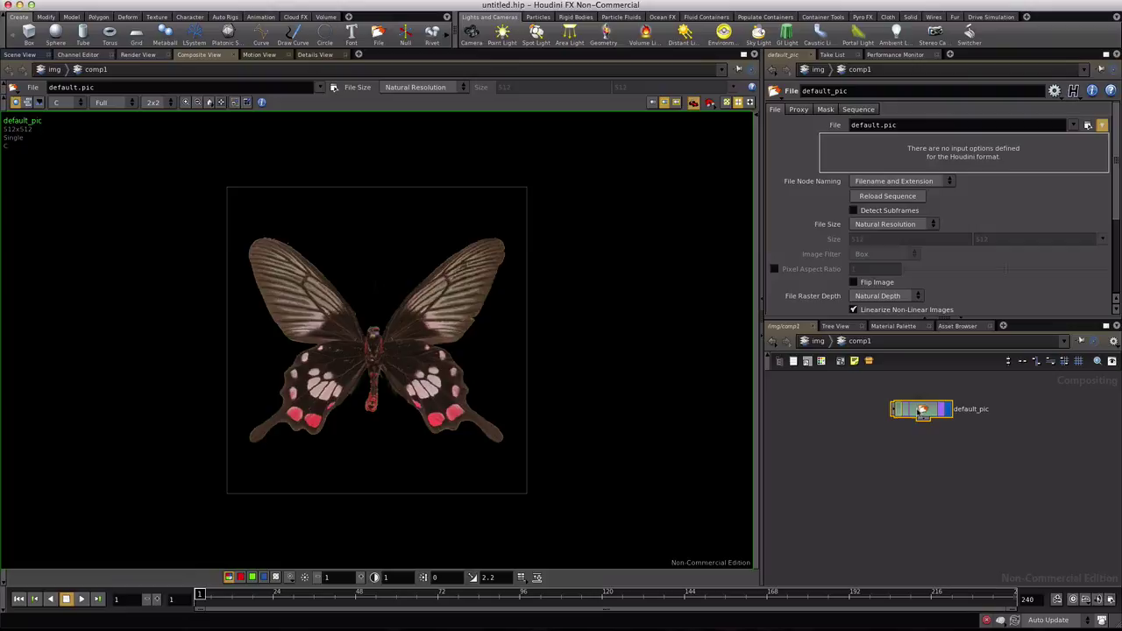
key("ctrl+c")
key("ctrl+v")
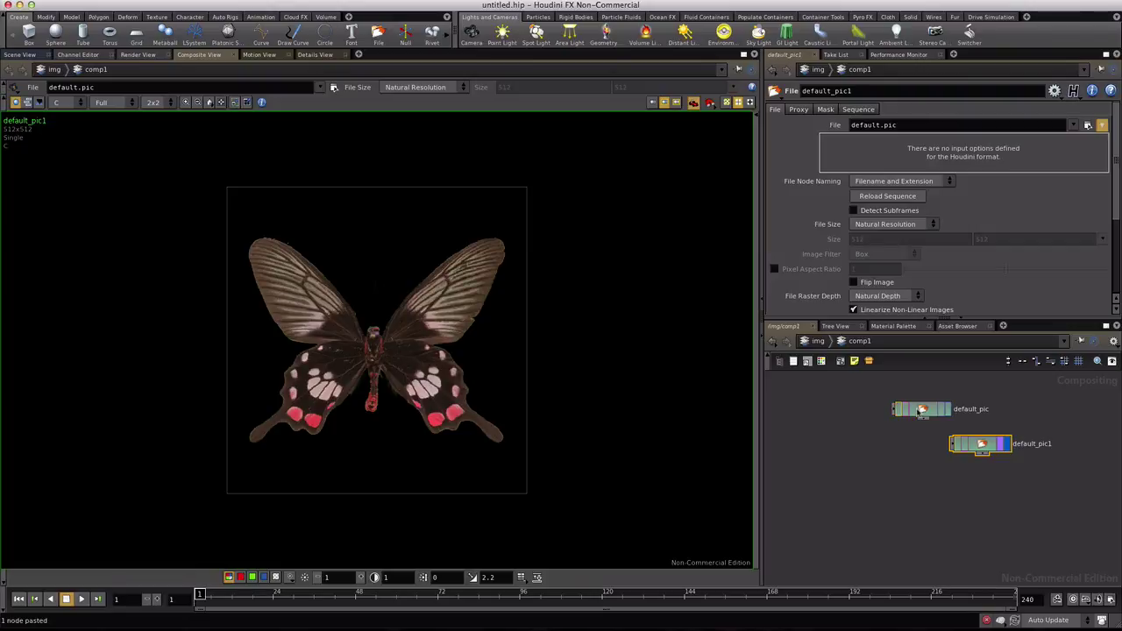
key("ctrl+v")
- Rename the three File nodes BG, diffuse and shadow
double_click(981, 416)
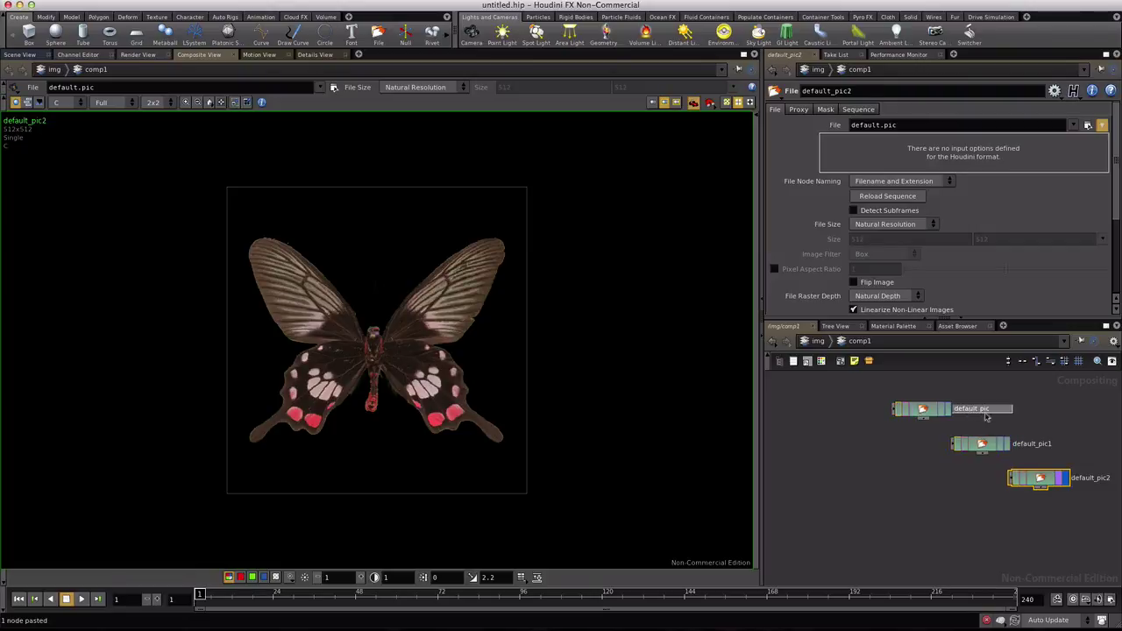
type("BG")
key("Return")
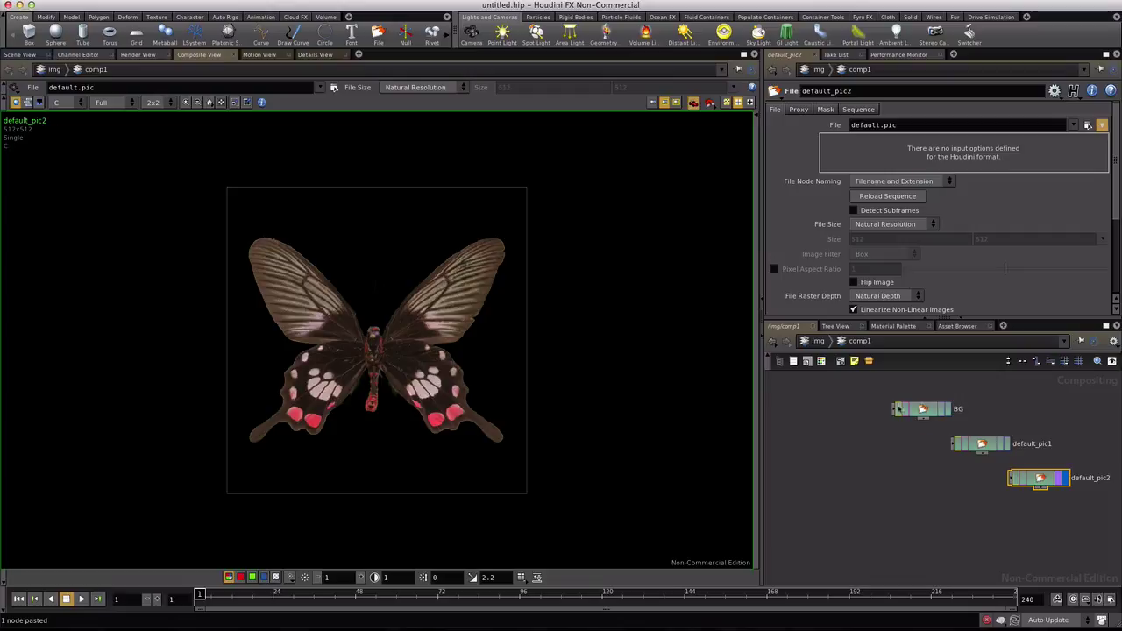
double_click(1031, 443)
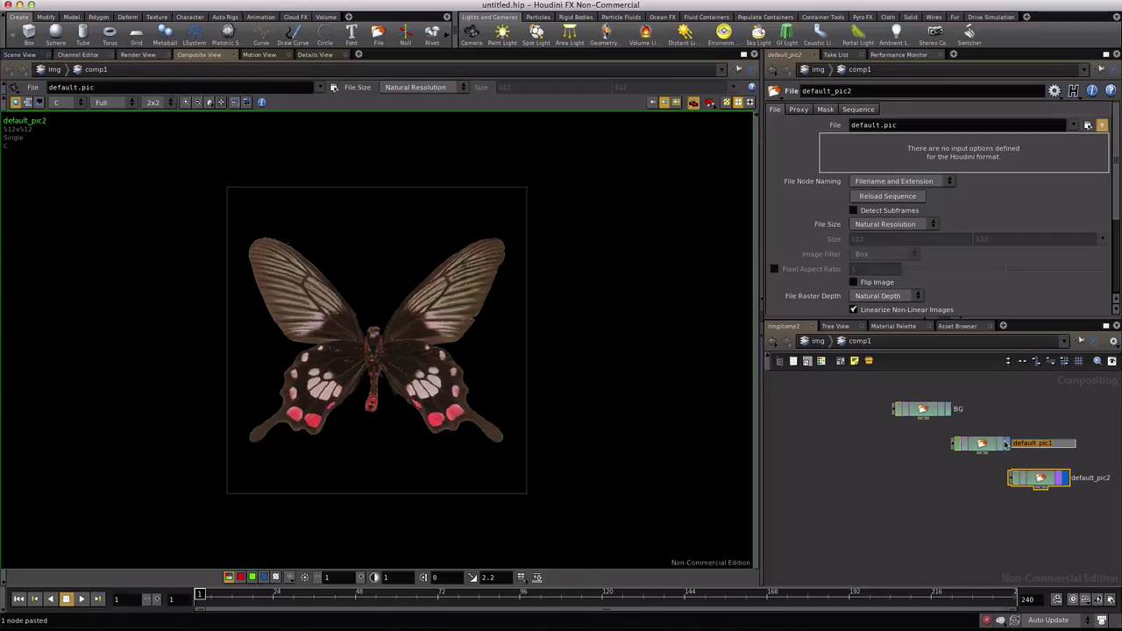
type("diffuse")
key("Return")
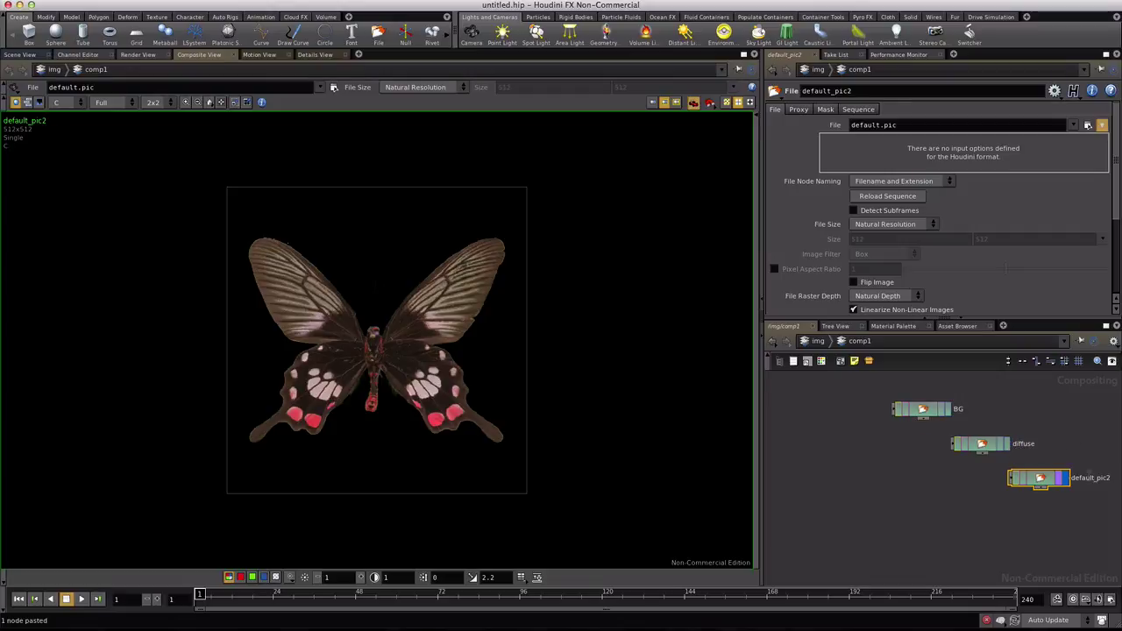
double_click(1089, 477)
type("shadow")
key("Return")
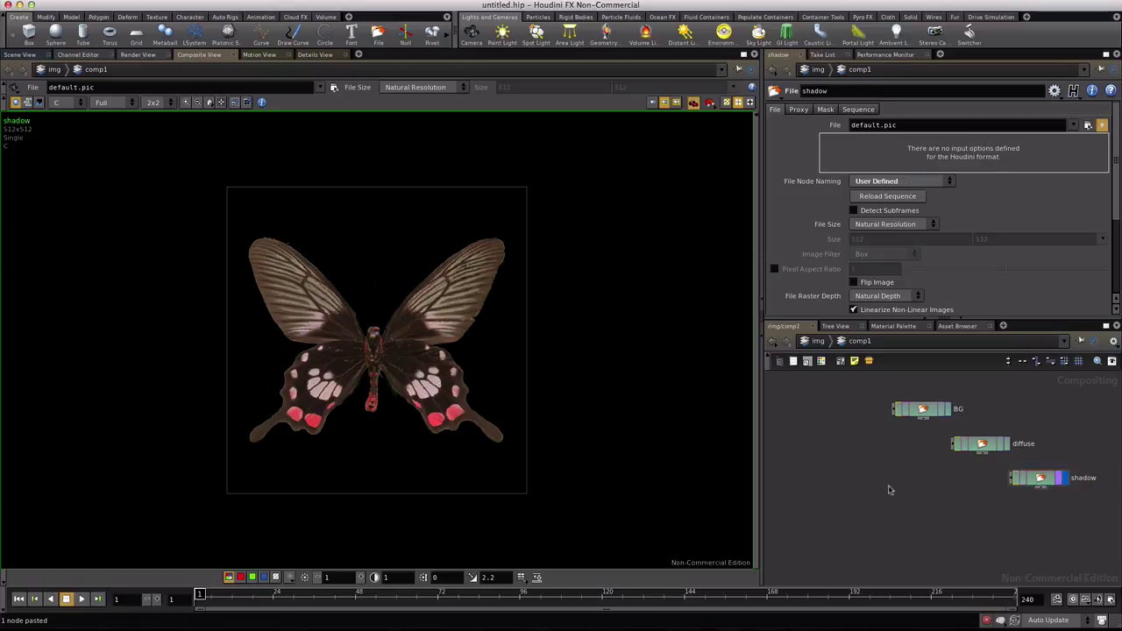
- Arrange the diffuse, BG and shadow nodes in one row
left_click_drag(982, 444, 829, 422)
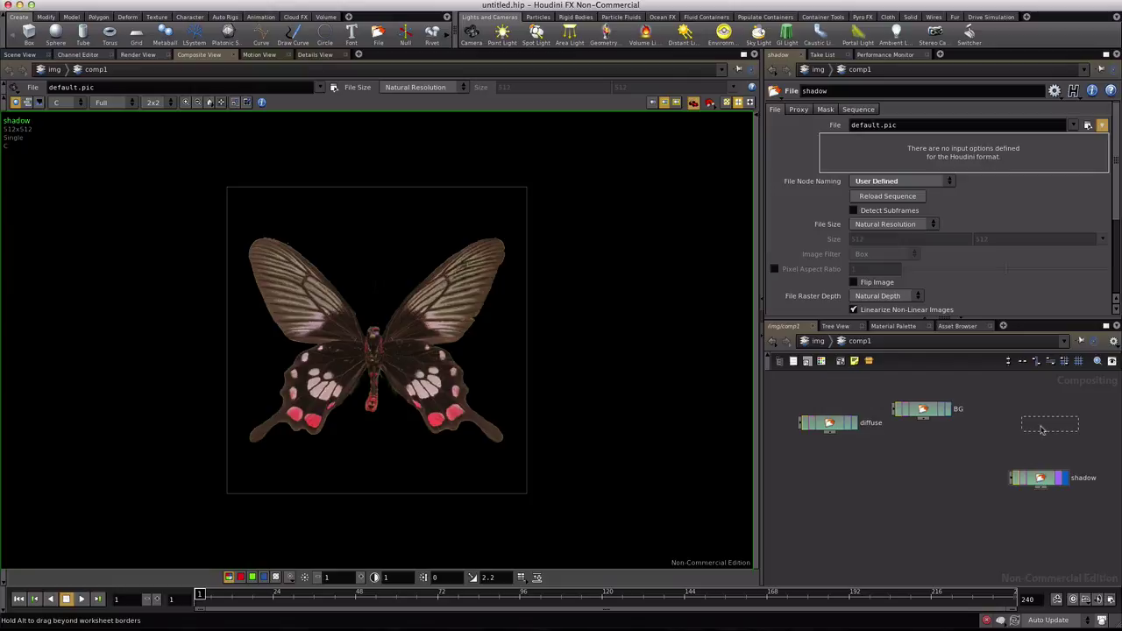
left_click_drag(1029, 479, 1040, 424)
left_click_drag(924, 409, 944, 423)
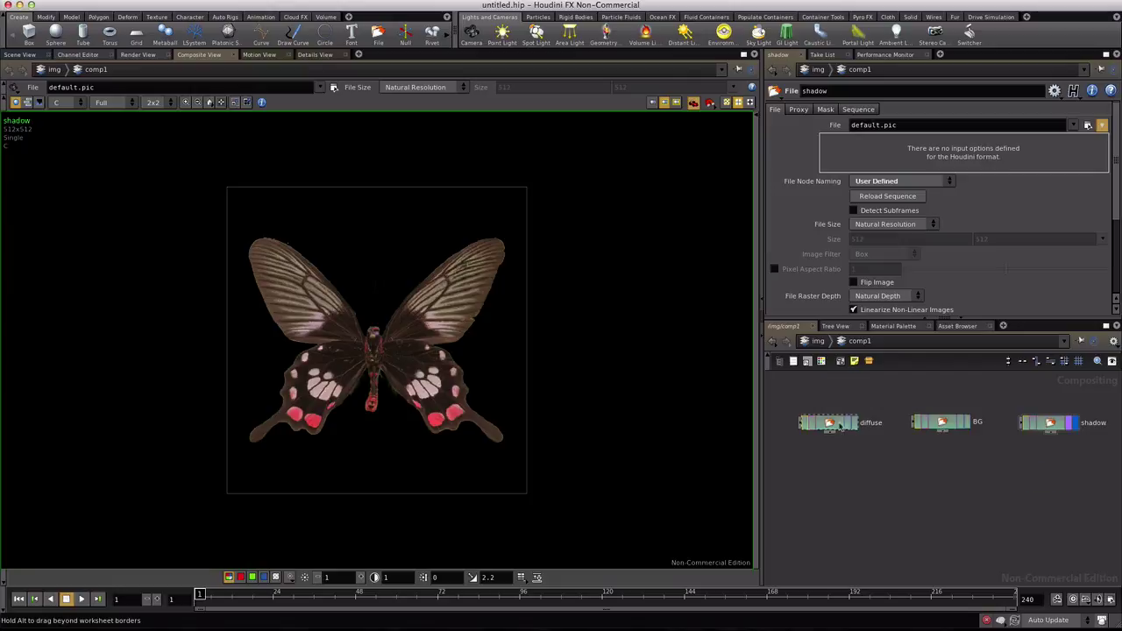
left_click_drag(840, 426, 839, 424)
- Load the garden photo peone_corrected_HALF-SIZE.jpg into BG and the diffuse render into diffuse
left_click(931, 424)
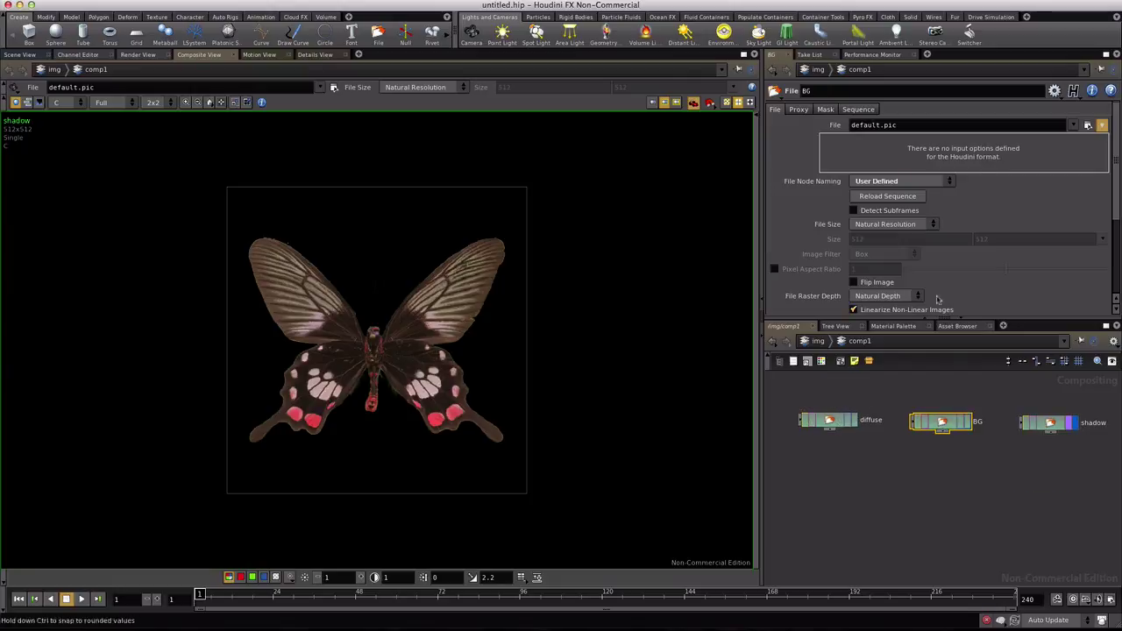
left_click(1087, 125)
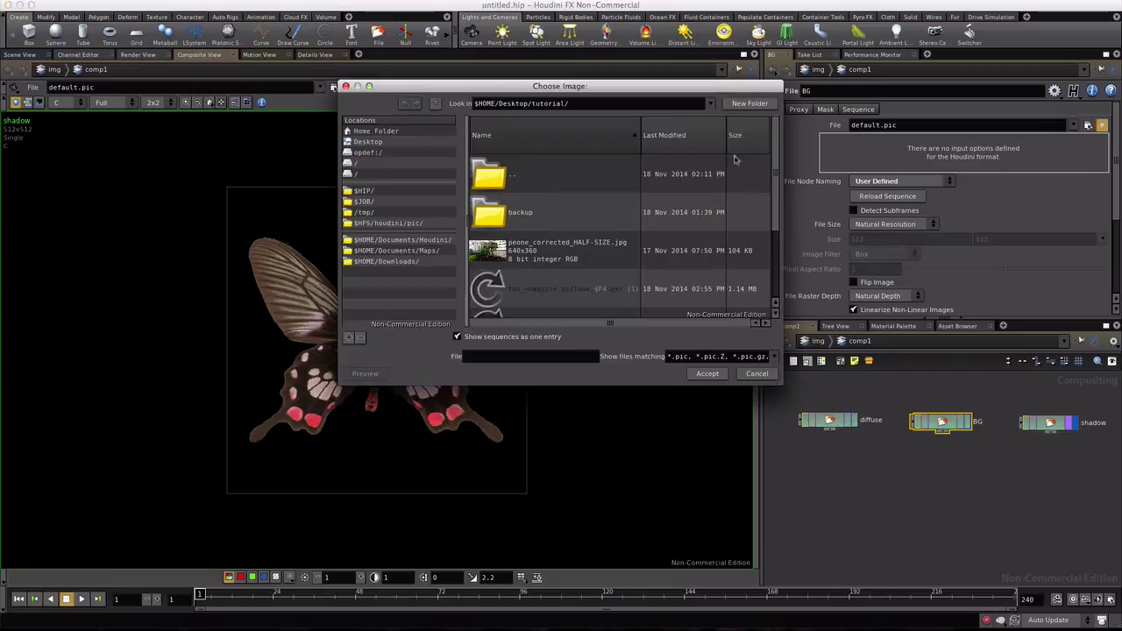
left_click(535, 258)
left_click(707, 374)
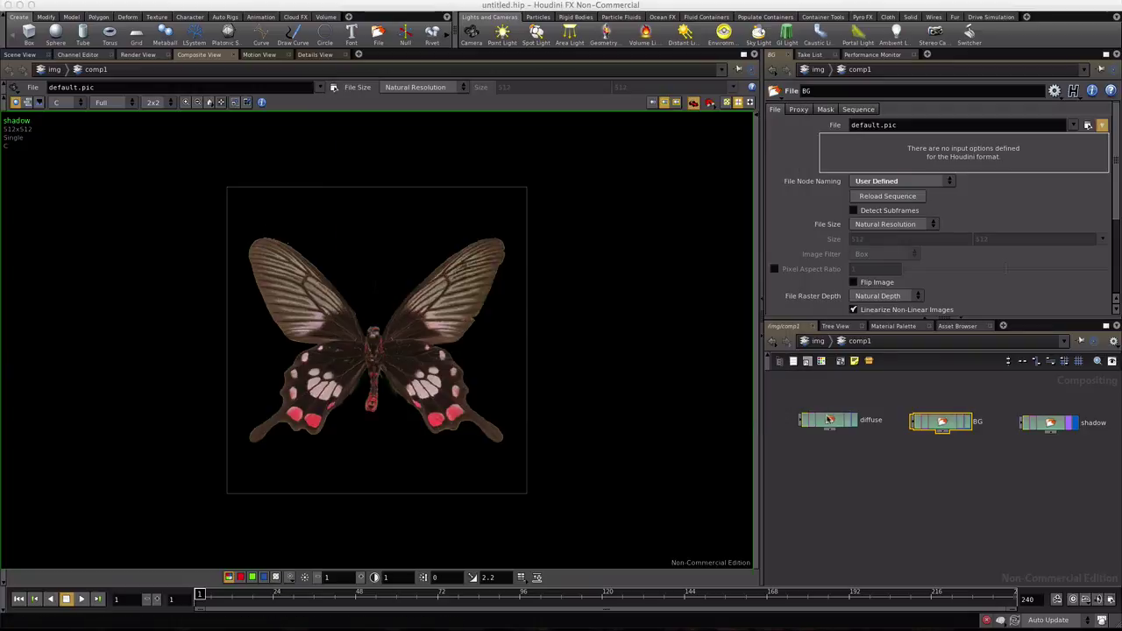
left_click(828, 420)
left_click(1087, 124)
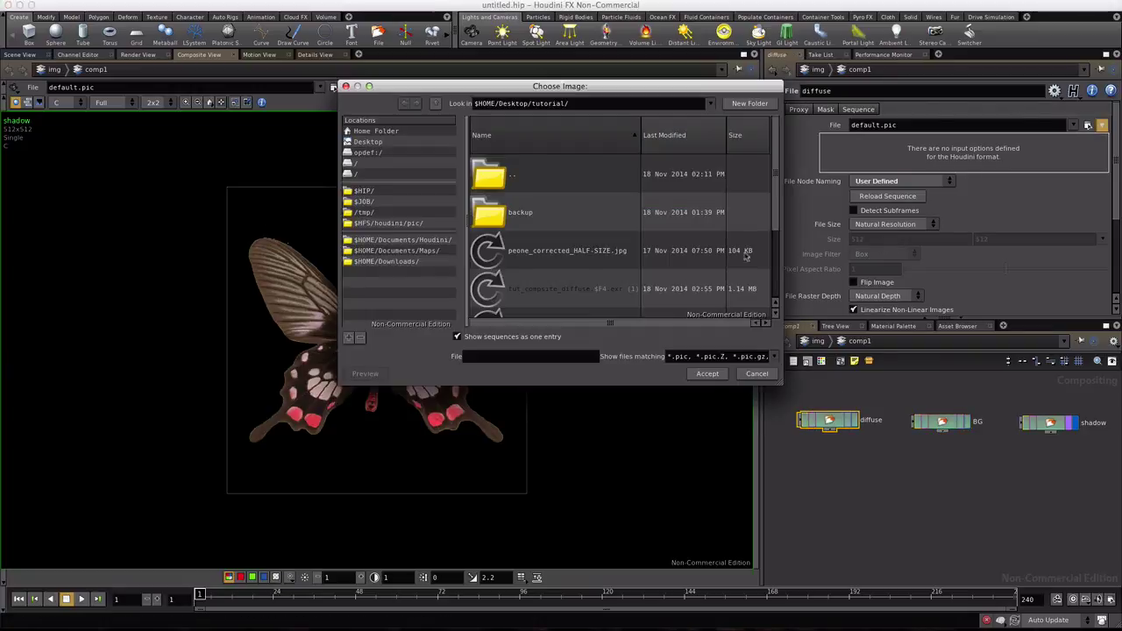
left_click(573, 291)
left_click(707, 374)
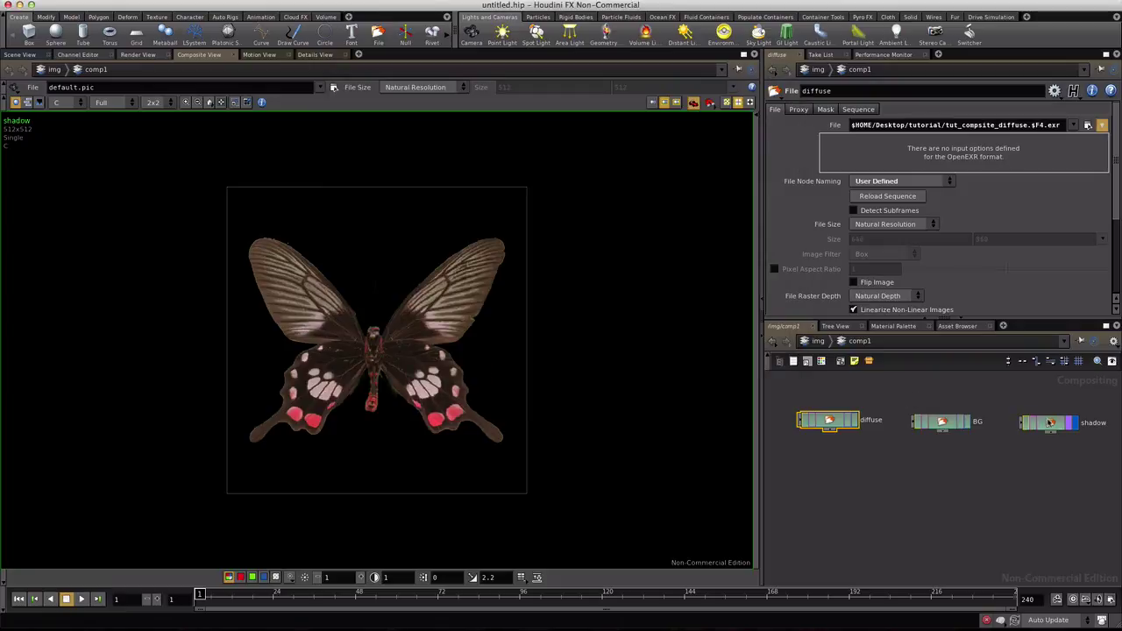
- Load tut_compsite_shadow_matte.$F4.exr into shadow, then preview BG, diffuse and shadow in turn
left_click(1048, 422)
left_click(1087, 128)
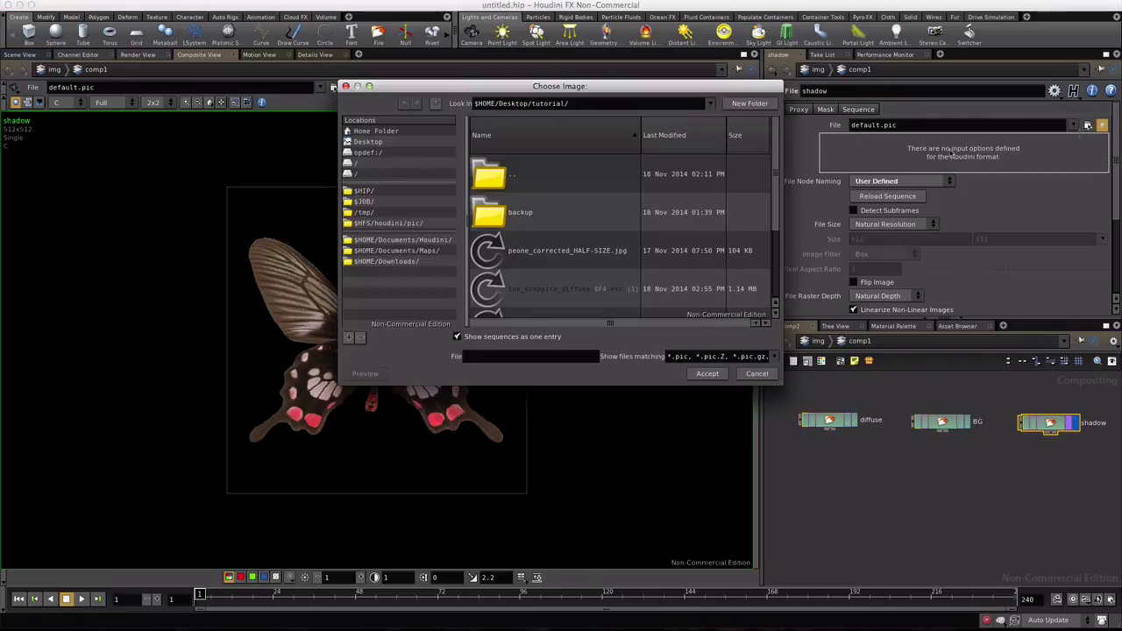
scroll(561, 272, "down", 2)
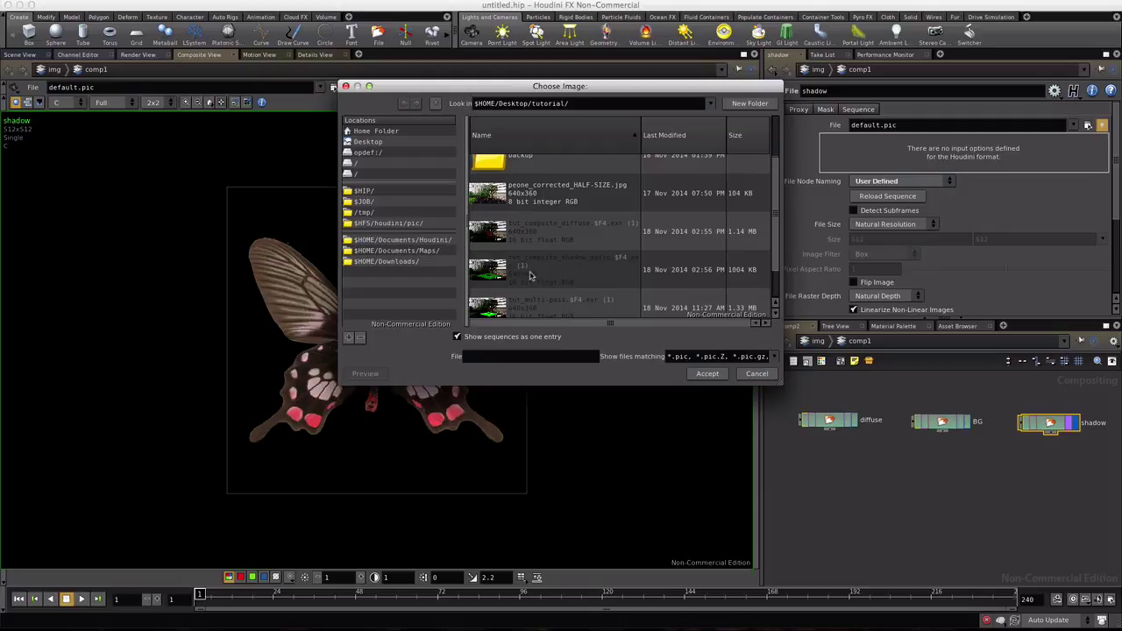
left_click(532, 275)
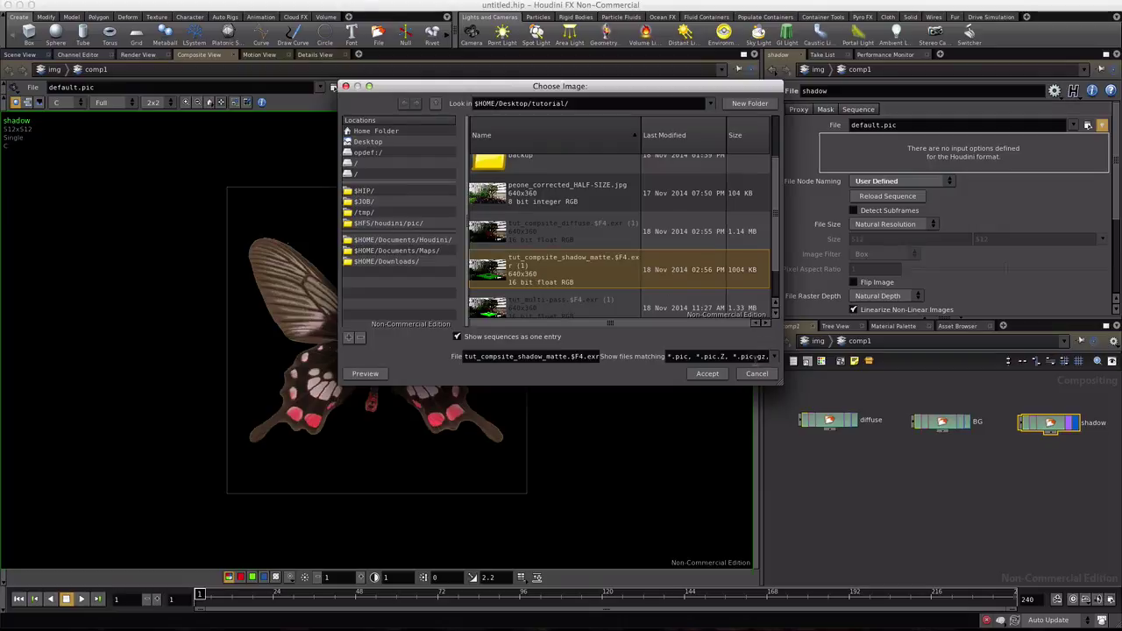
left_click(708, 374)
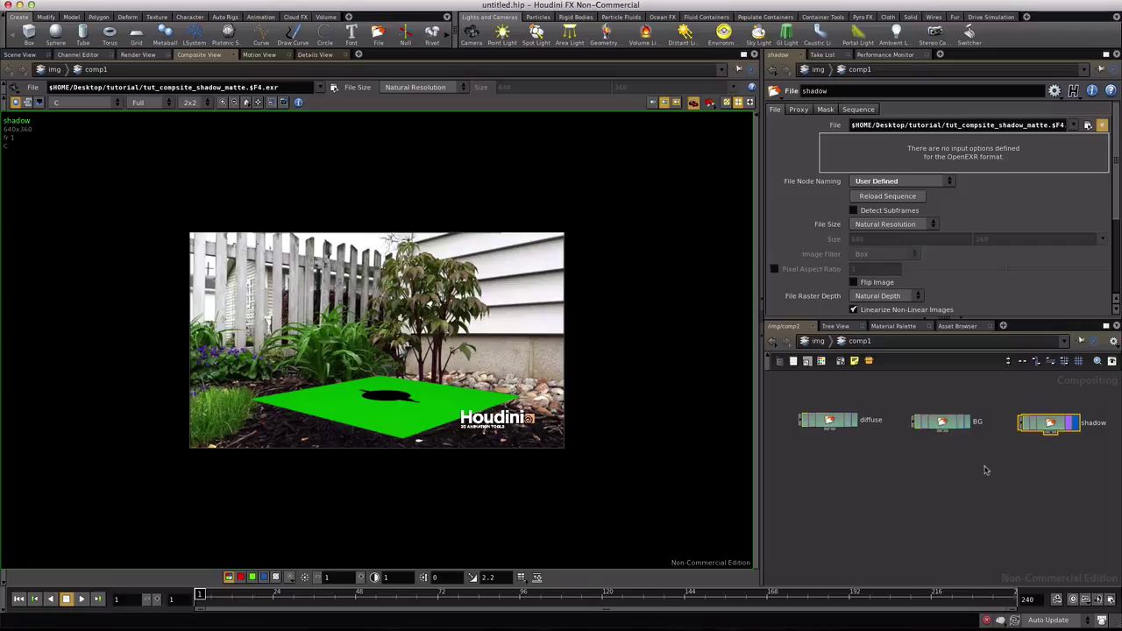
left_click(966, 423)
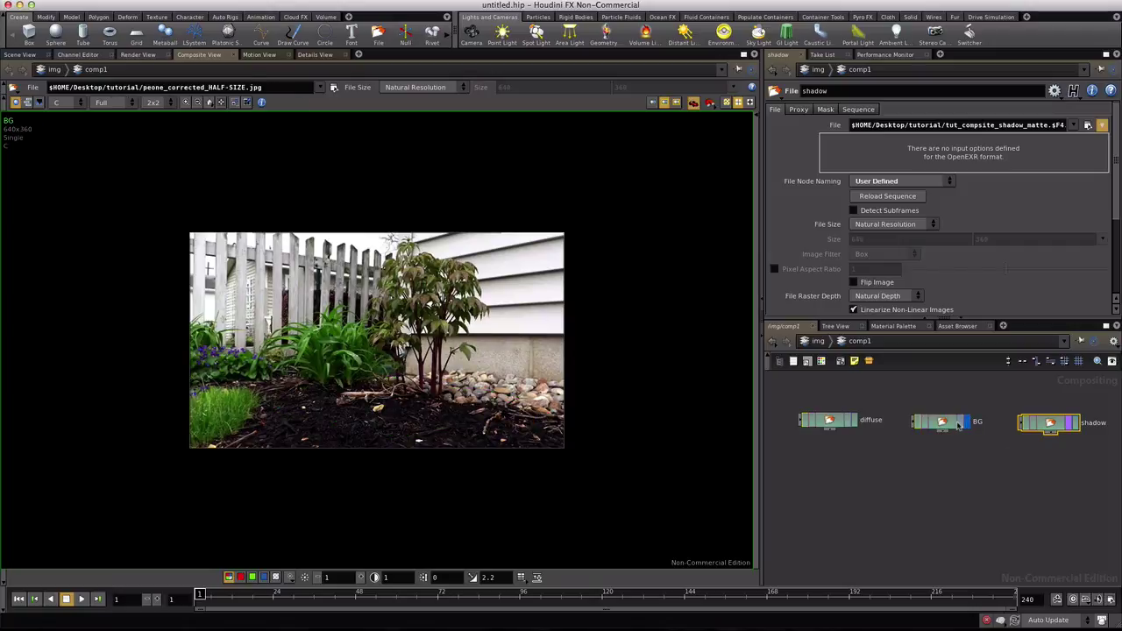
left_click(851, 422)
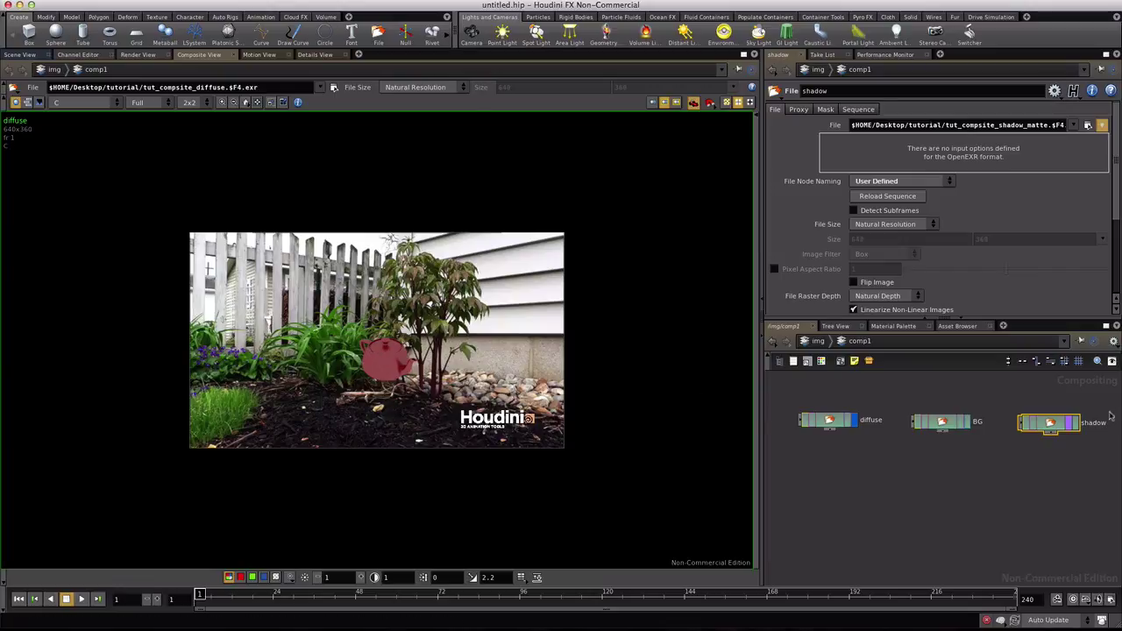
left_click(1074, 424)
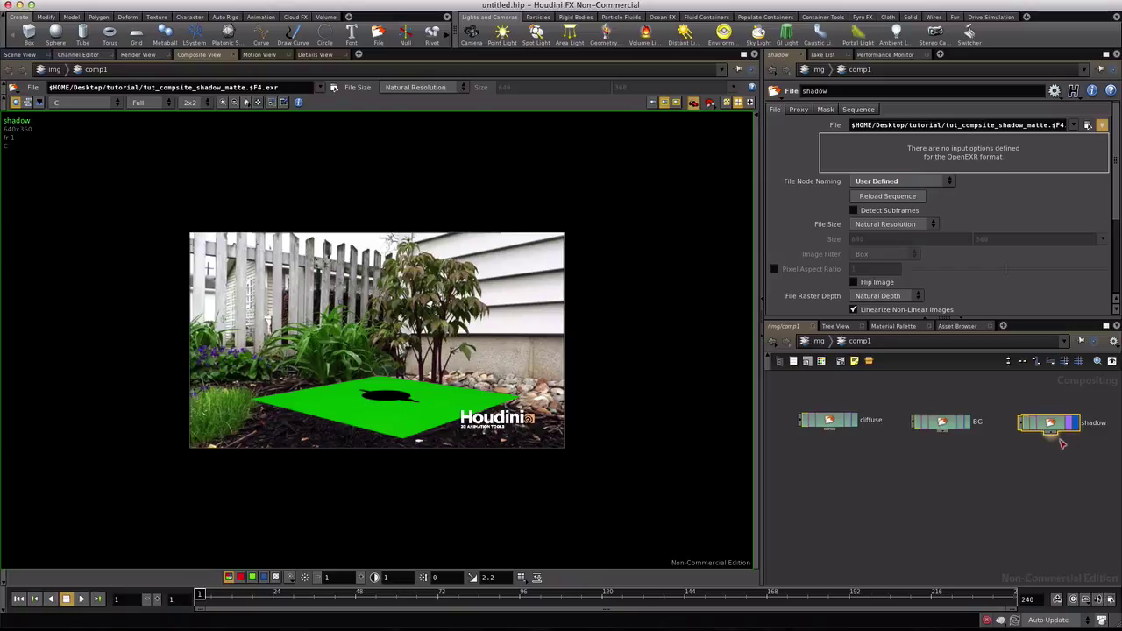
- Add a Channel Copy node below shadow and display it
key("Tab")
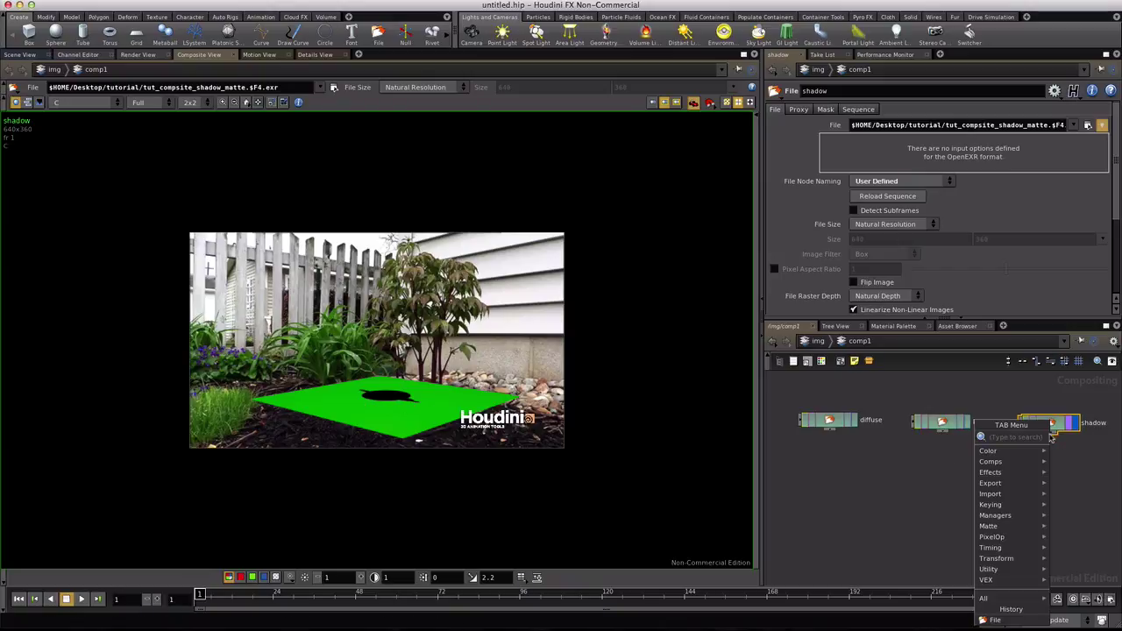
type("Channel Copy")
key("Return")
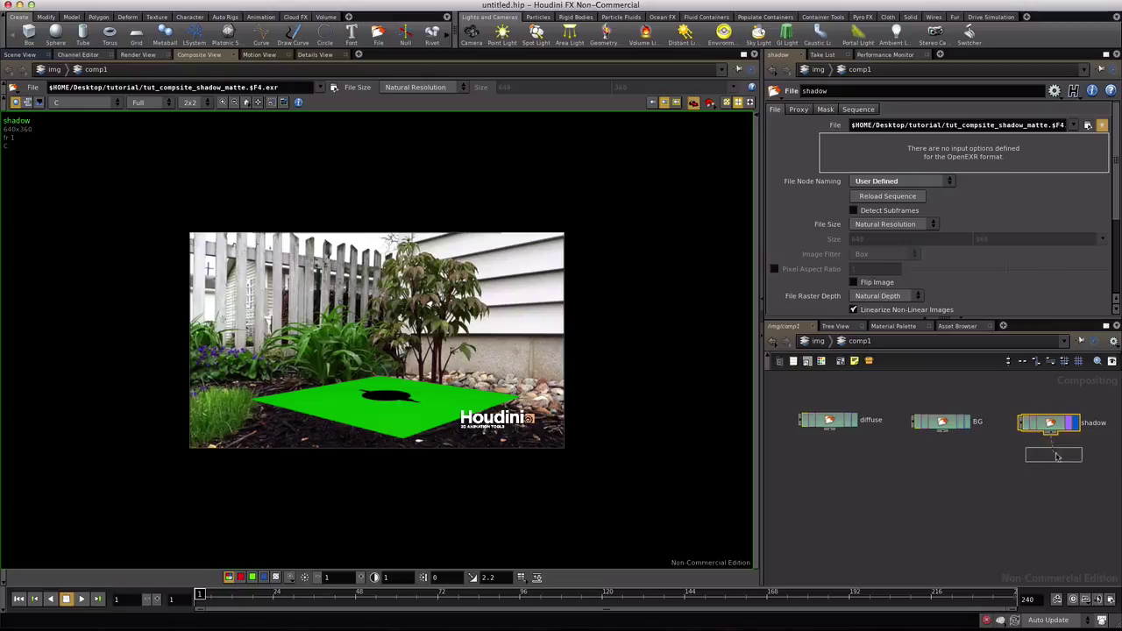
left_click(1050, 469)
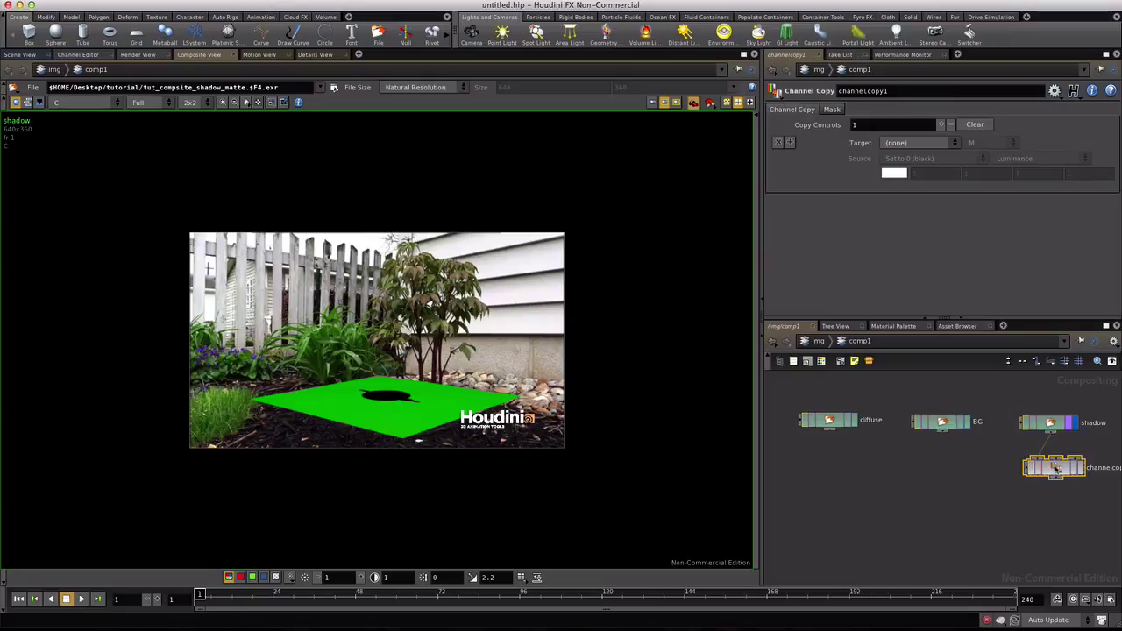
left_click(1079, 468)
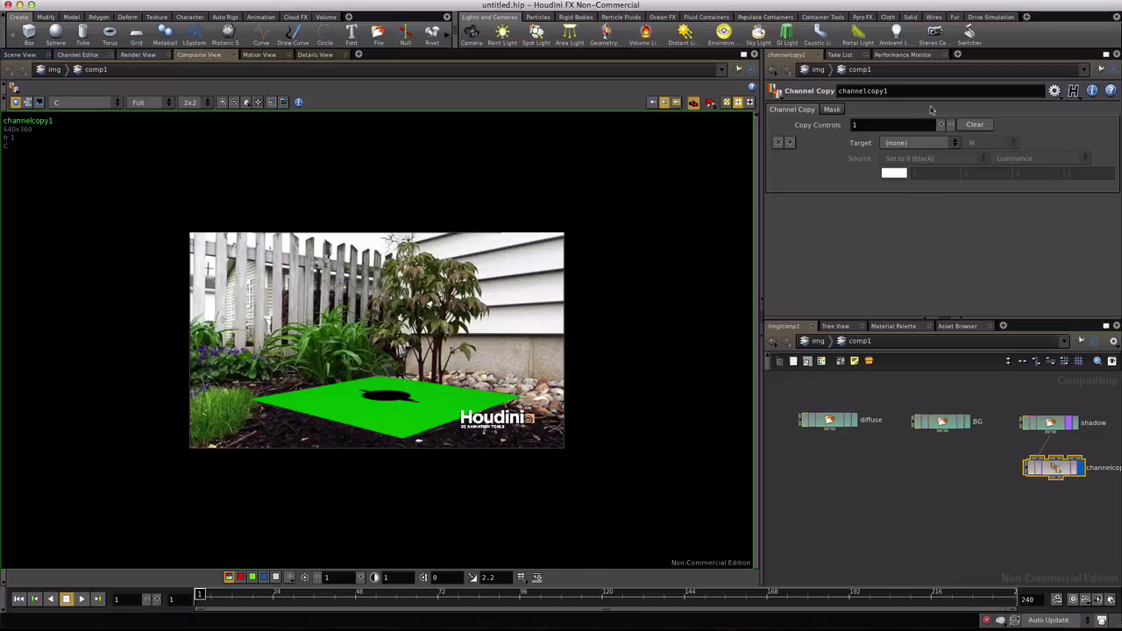
- Make the first copy fill the C plane with a near-black brown colour
left_click(954, 145)
left_click(885, 178)
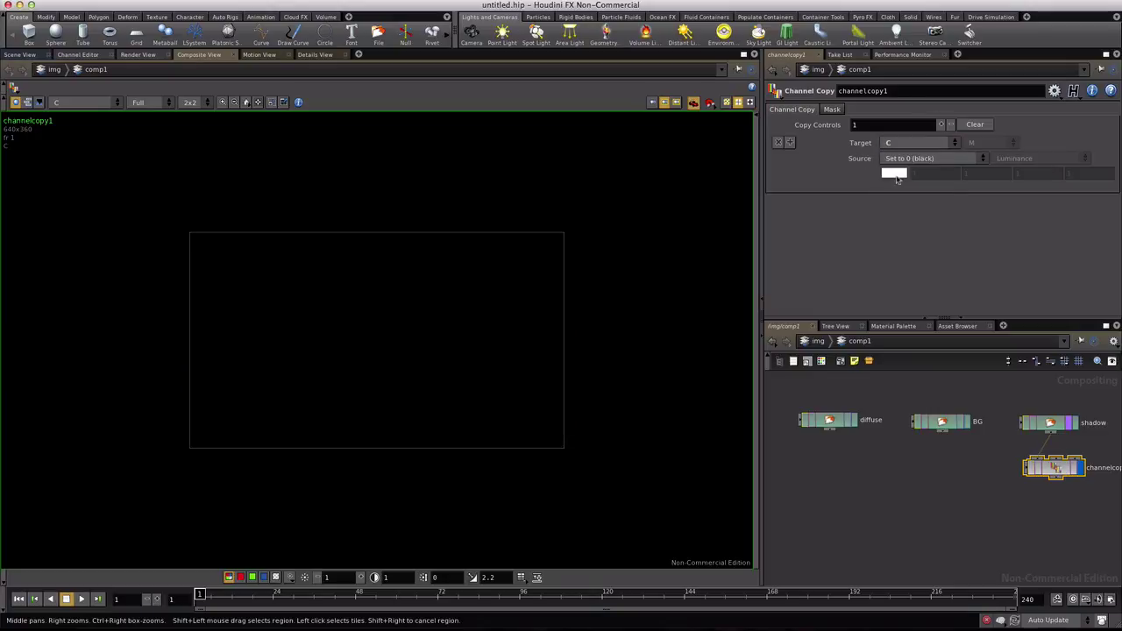
left_click(981, 163)
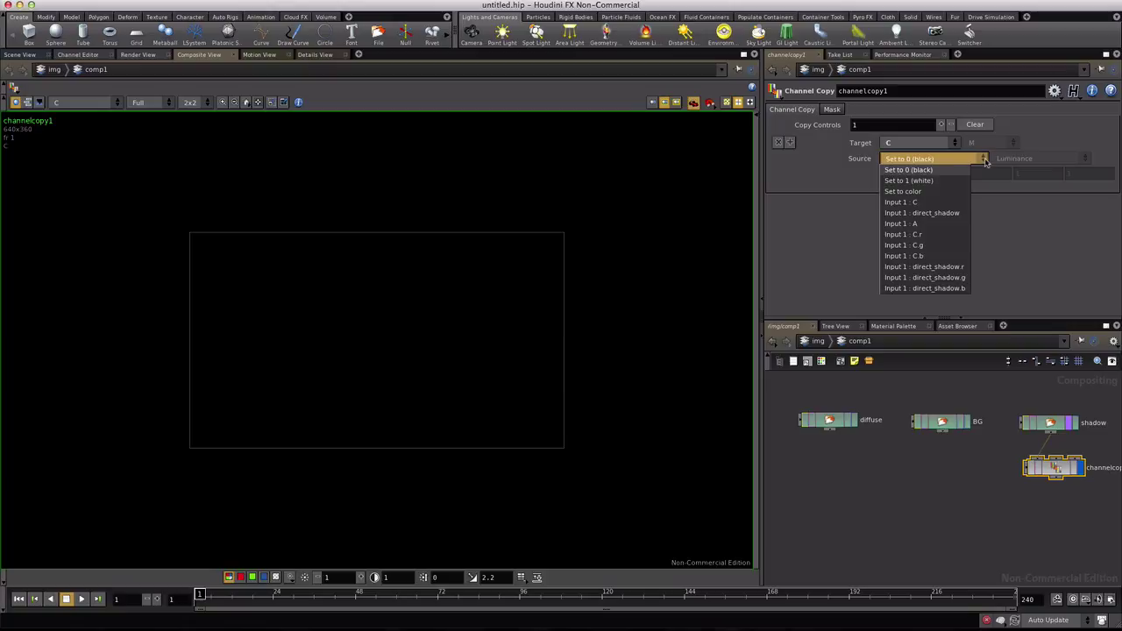
left_click(903, 195)
left_click(894, 173)
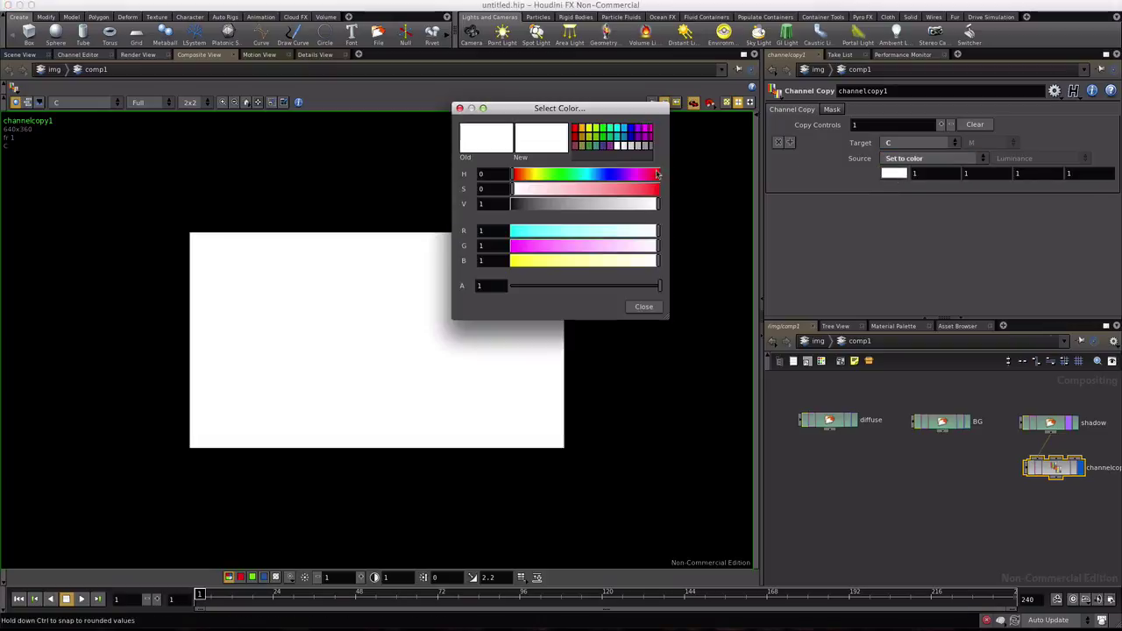
left_click(578, 137)
left_click(581, 136)
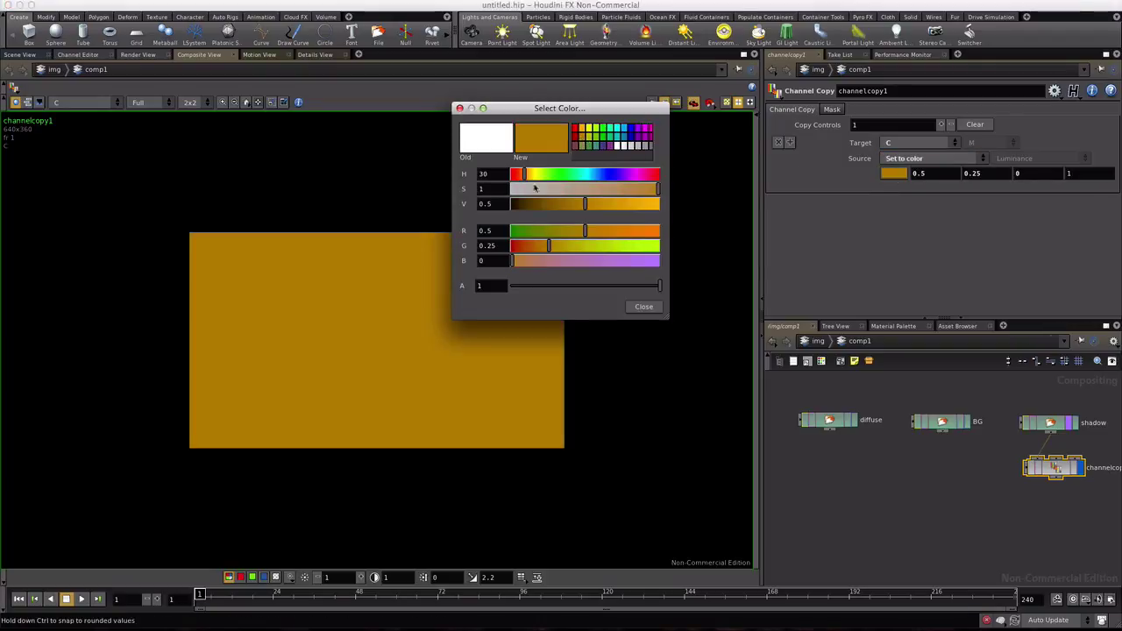
left_click_drag(520, 208, 515, 208)
left_click(643, 306)
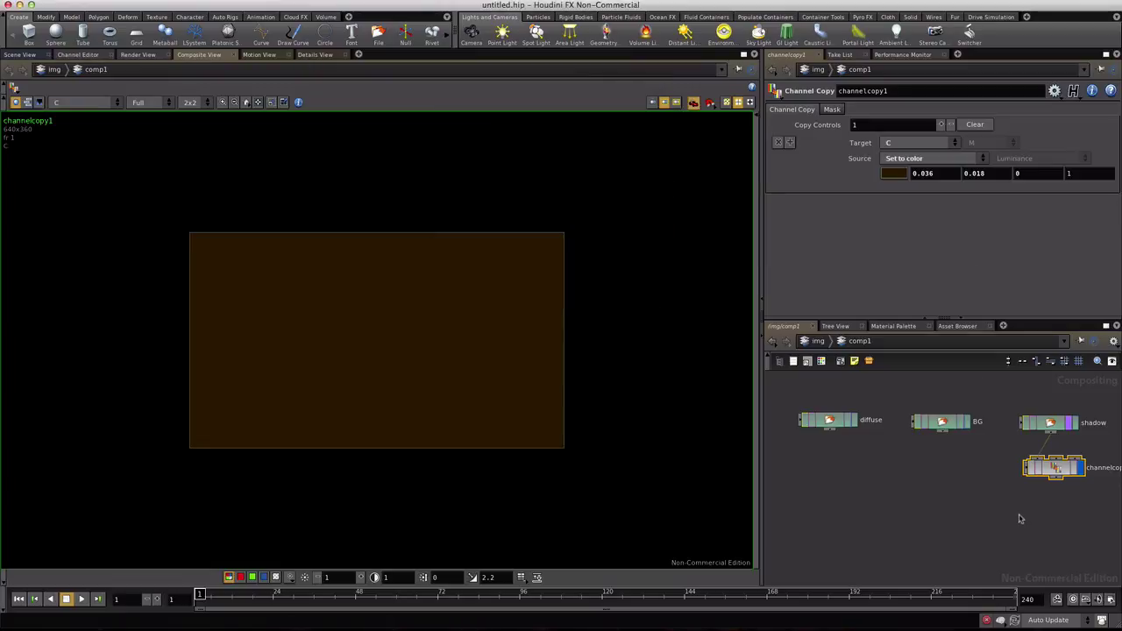
- Add a second copy writing alpha from Input 1's direct_shadow plane
left_click(940, 127)
left_click(953, 195)
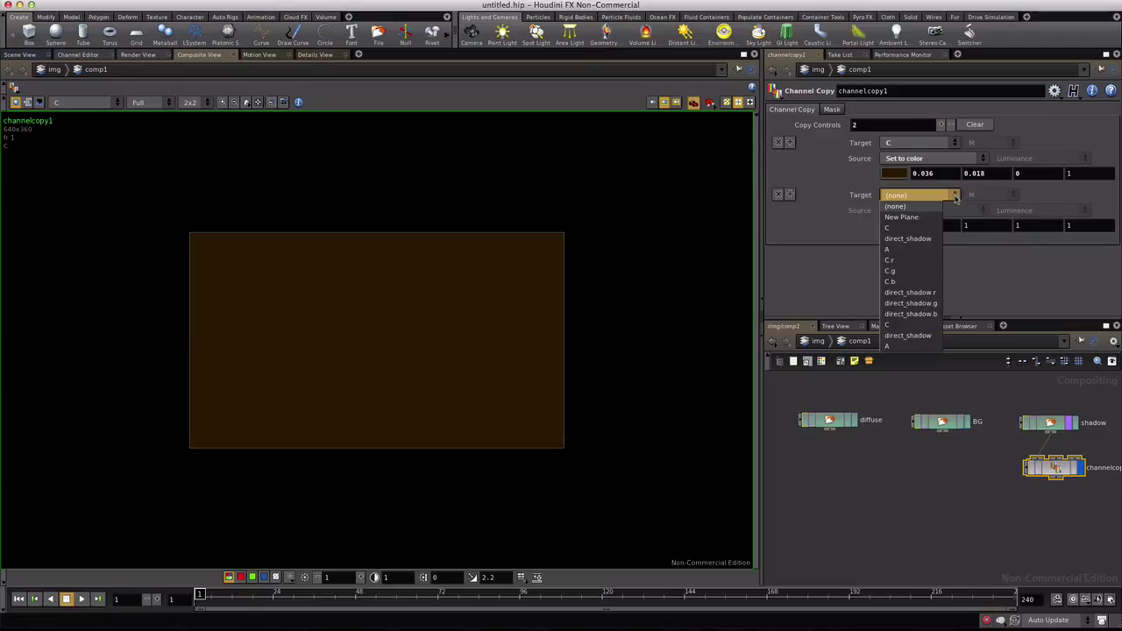
left_click(903, 250)
left_click(983, 211)
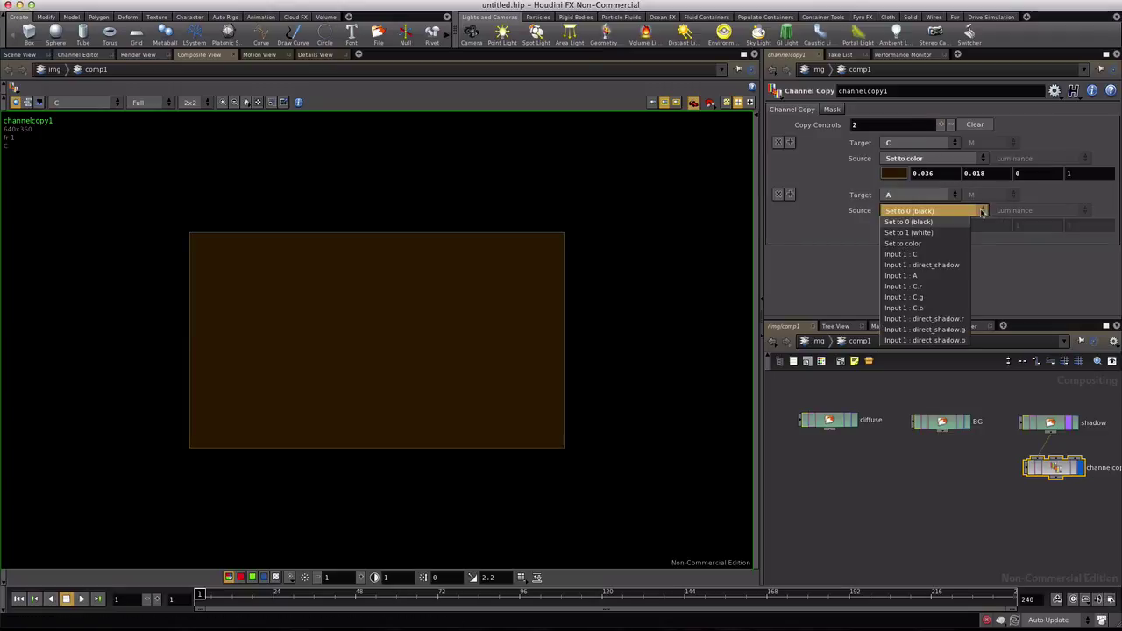
left_click(920, 265)
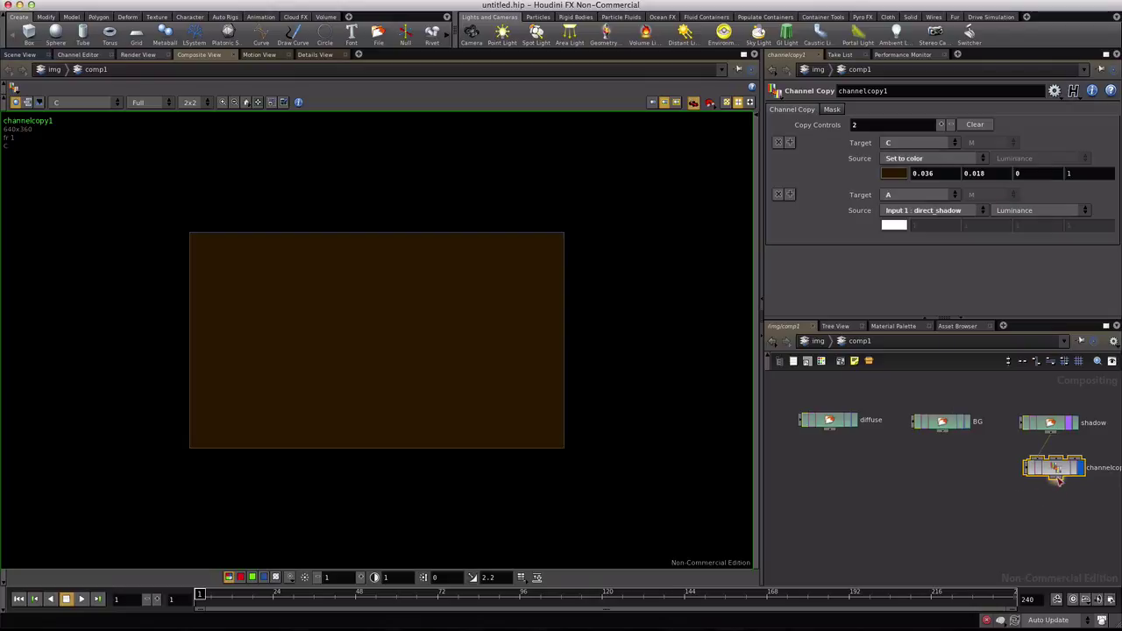
key("Tab")
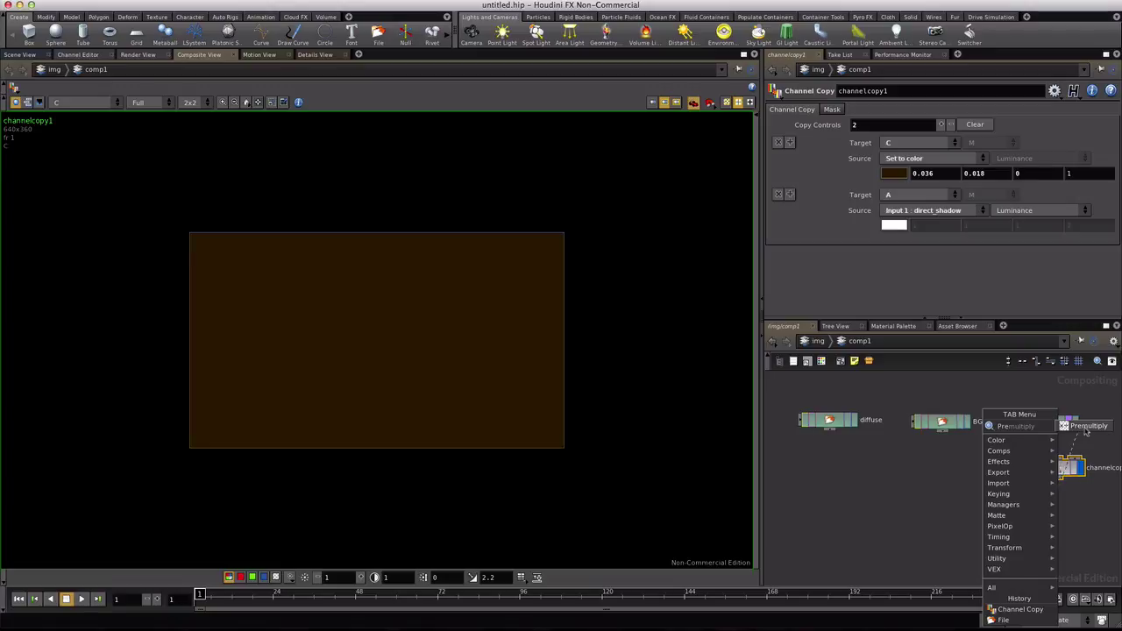
- Place a Premultiply node, premultiply1, below channelcopy1
key("Escape")
left_click(1059, 508)
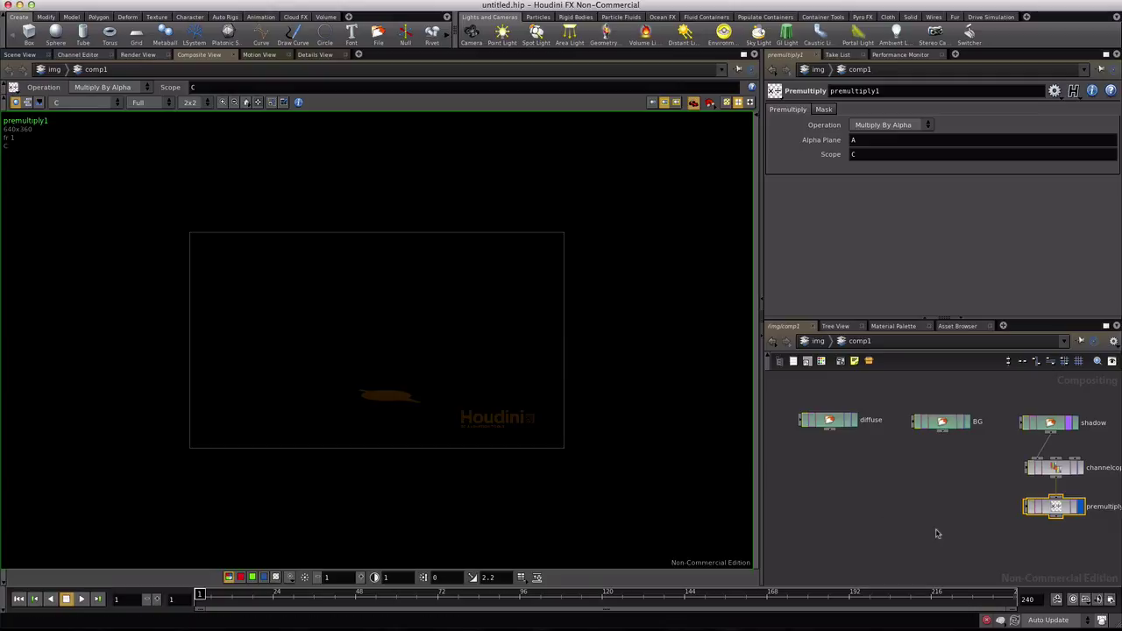
key("Tab")
- Add over1 with BG and premultiply1 as inputs, tidy the nodes, and display it
type("O")
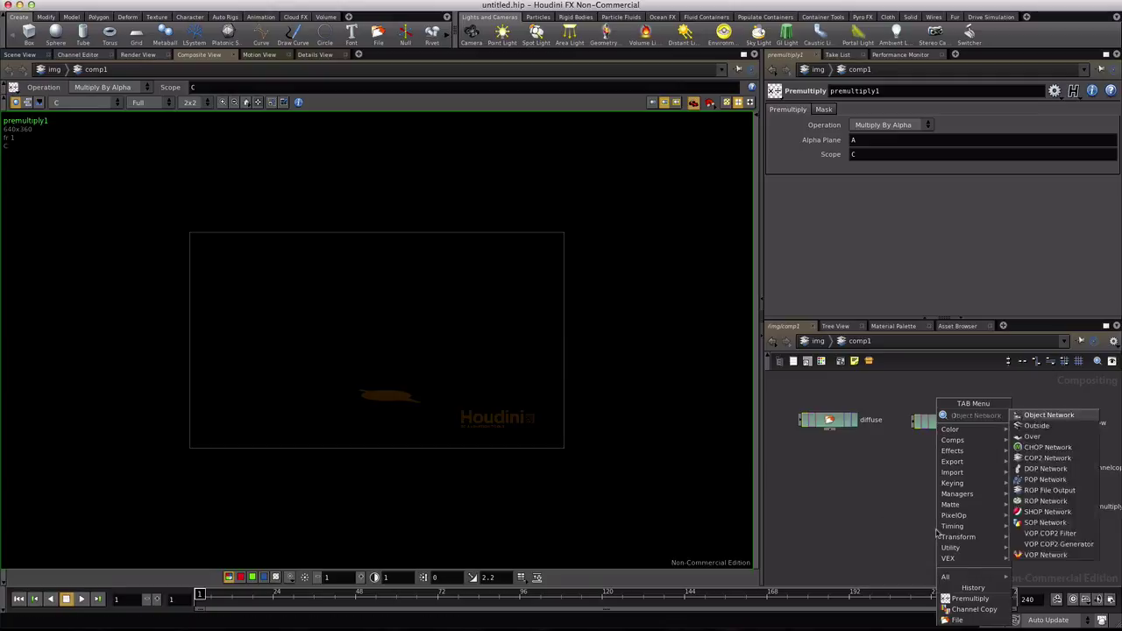
type("ver")
key("Return")
left_click(950, 538)
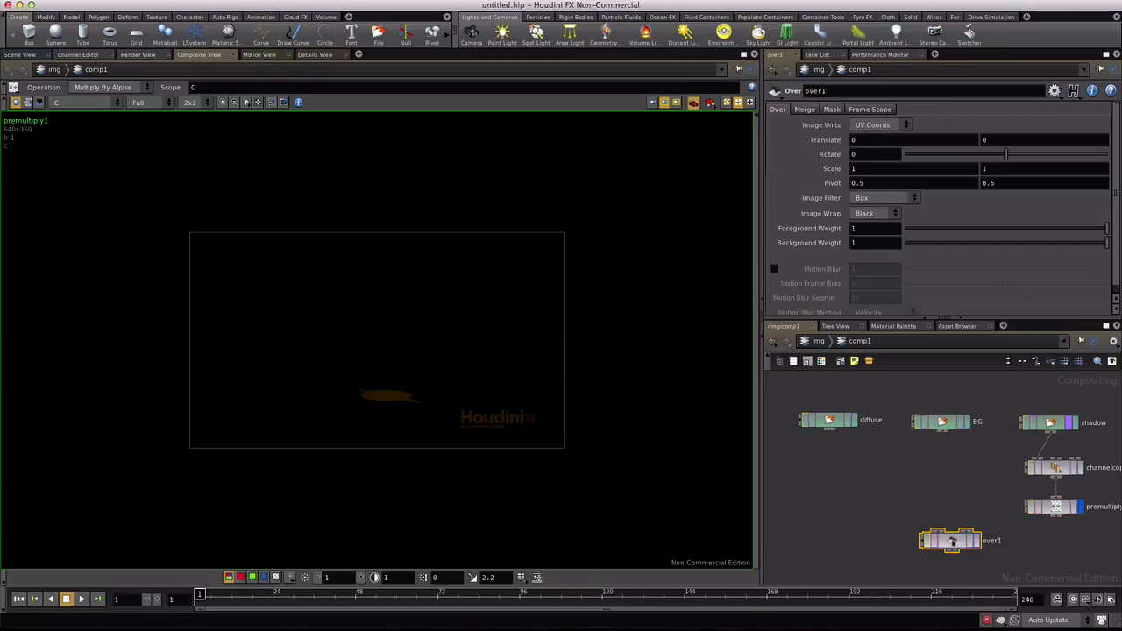
left_click_drag(941, 429, 962, 529)
left_click_drag(1057, 520, 936, 533)
left_click_drag(948, 424, 1062, 543)
mouse_move(968, 397)
left_mouse_down()
mouse_move(1071, 506)
mouse_move(949, 458)
left_mouse_up()
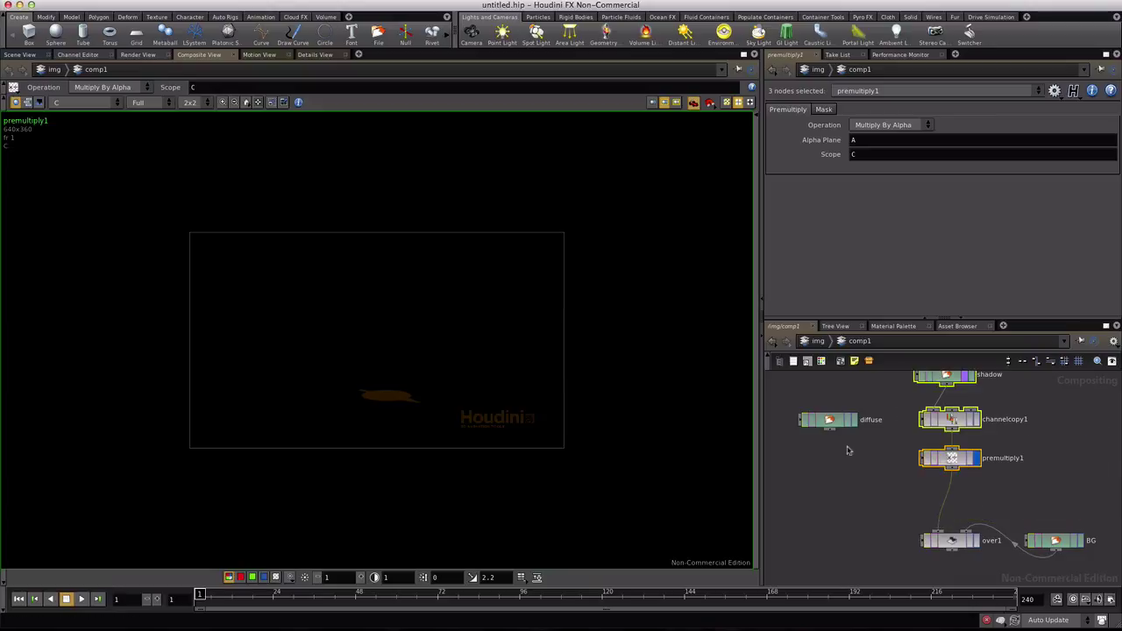
left_click(952, 541)
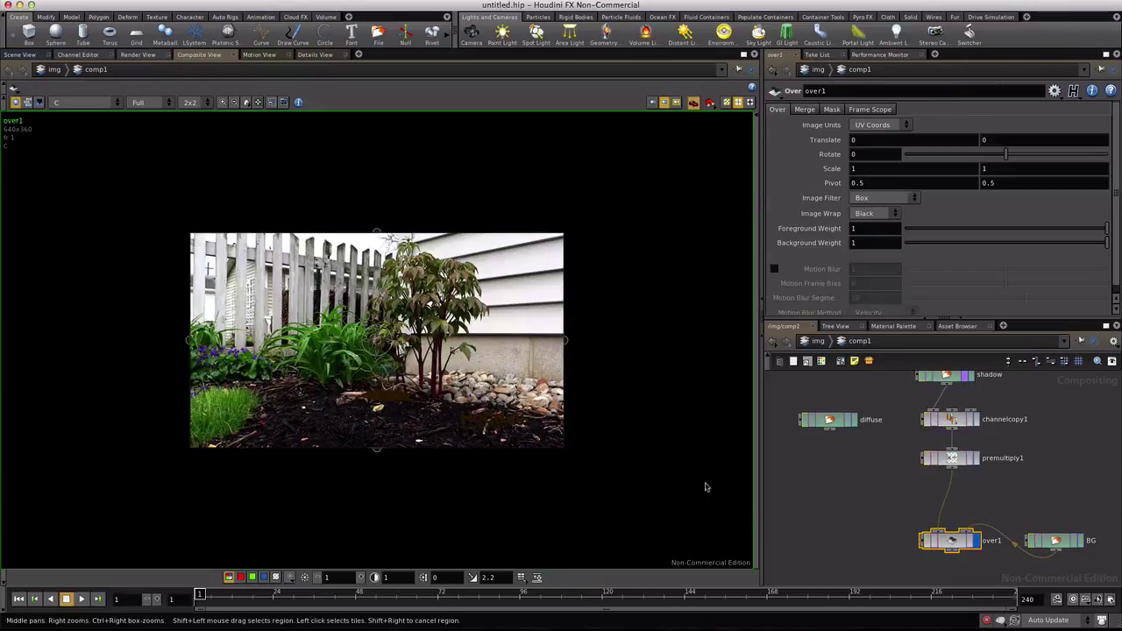
- Add a second Over node, over2, and an Alt-drag copy premultiply2 below the diffuse render
key("Tab")
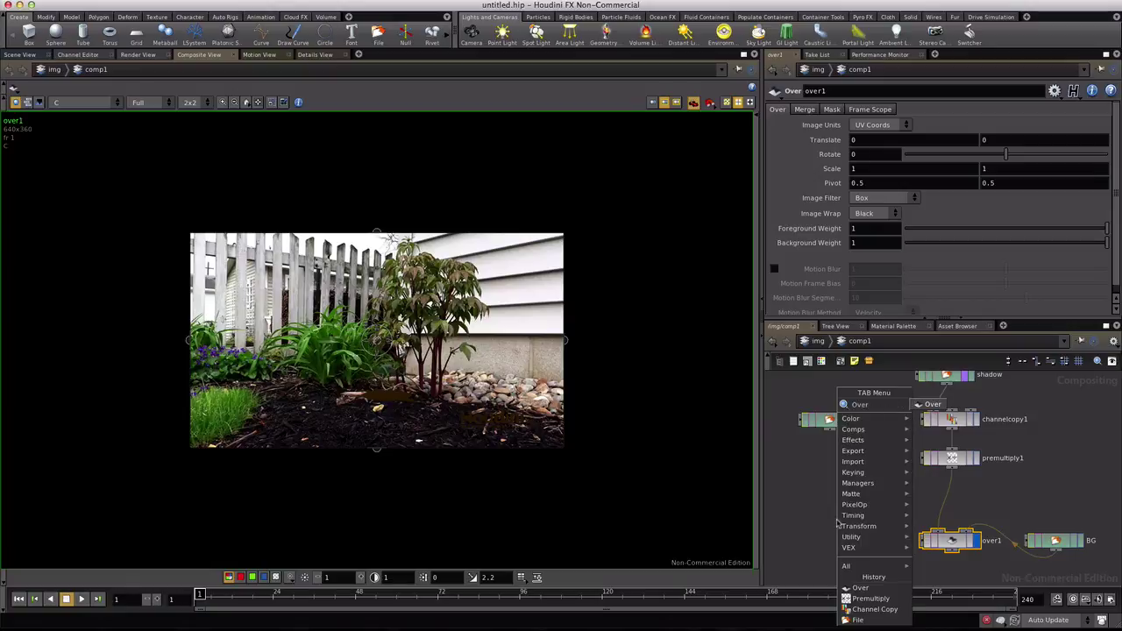
left_click(837, 522)
left_click(843, 556)
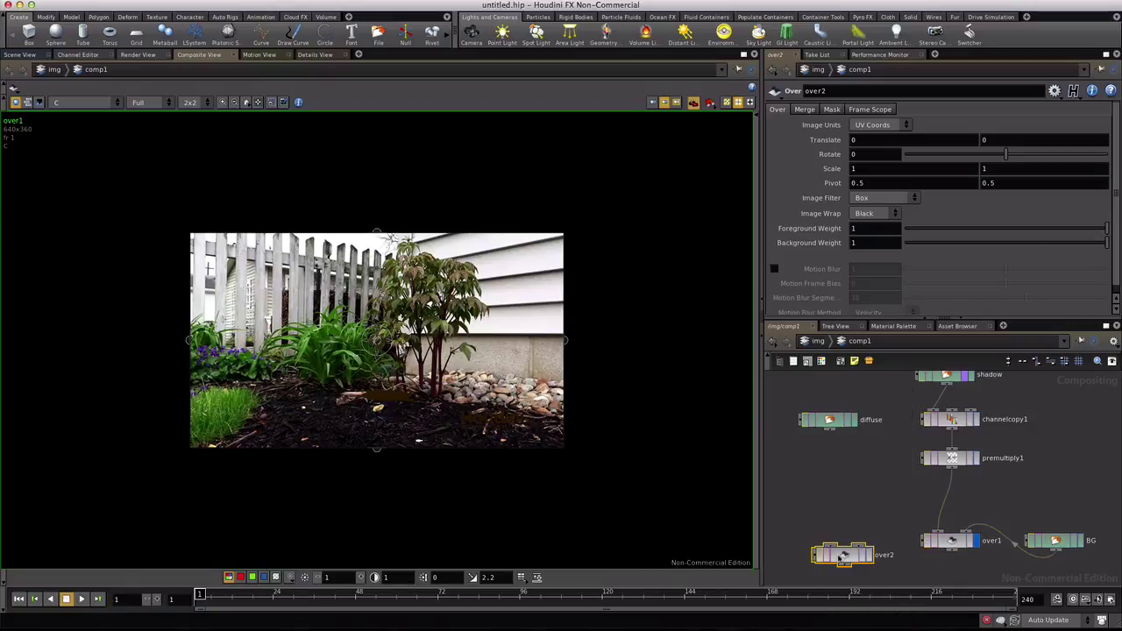
left_click(954, 461)
left_click_drag(954, 459, 1011, 493, "alt")
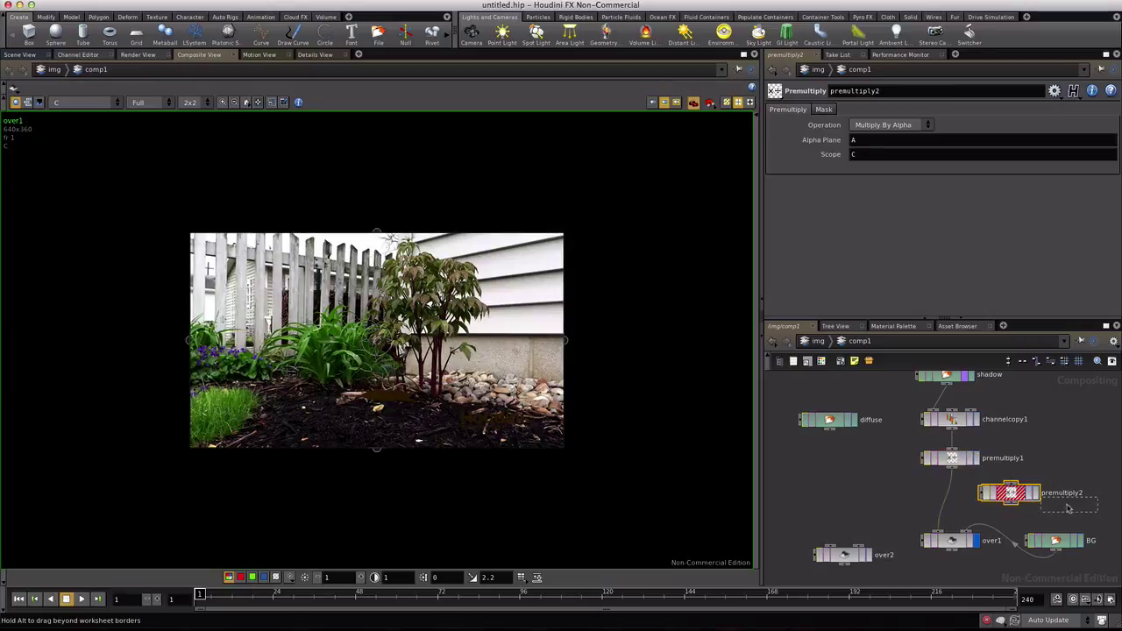
left_click(831, 468)
- Wire diffuse through premultiply2 into over2 with over1 as background, and display over2
left_click_drag(832, 435, 832, 549)
left_click_drag(954, 543, 953, 526)
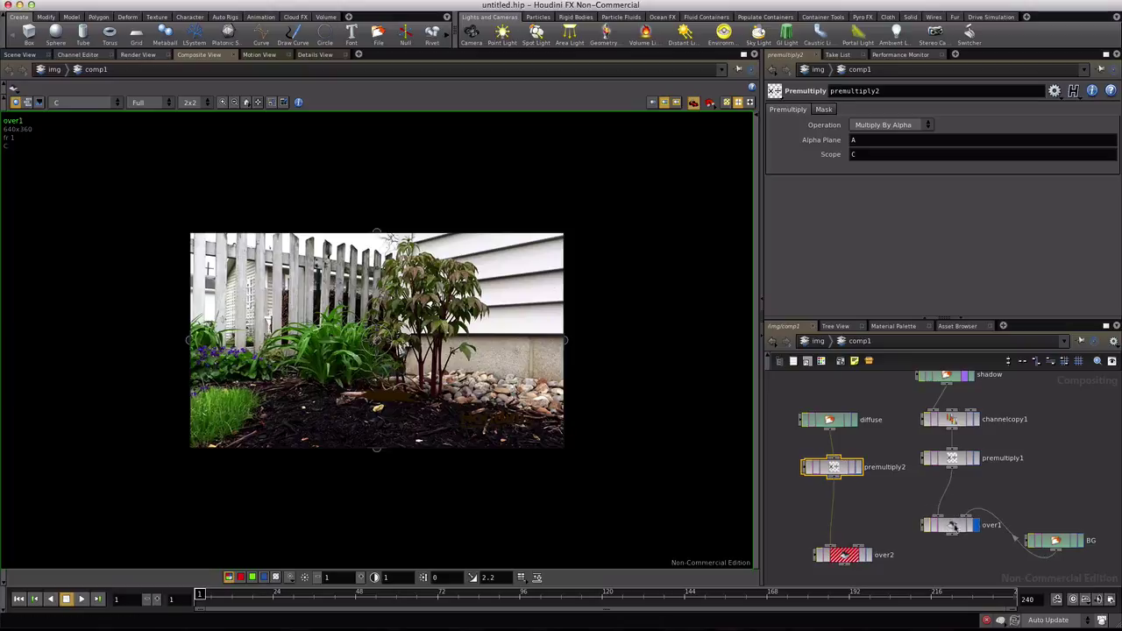
left_click_drag(1054, 543, 1054, 493)
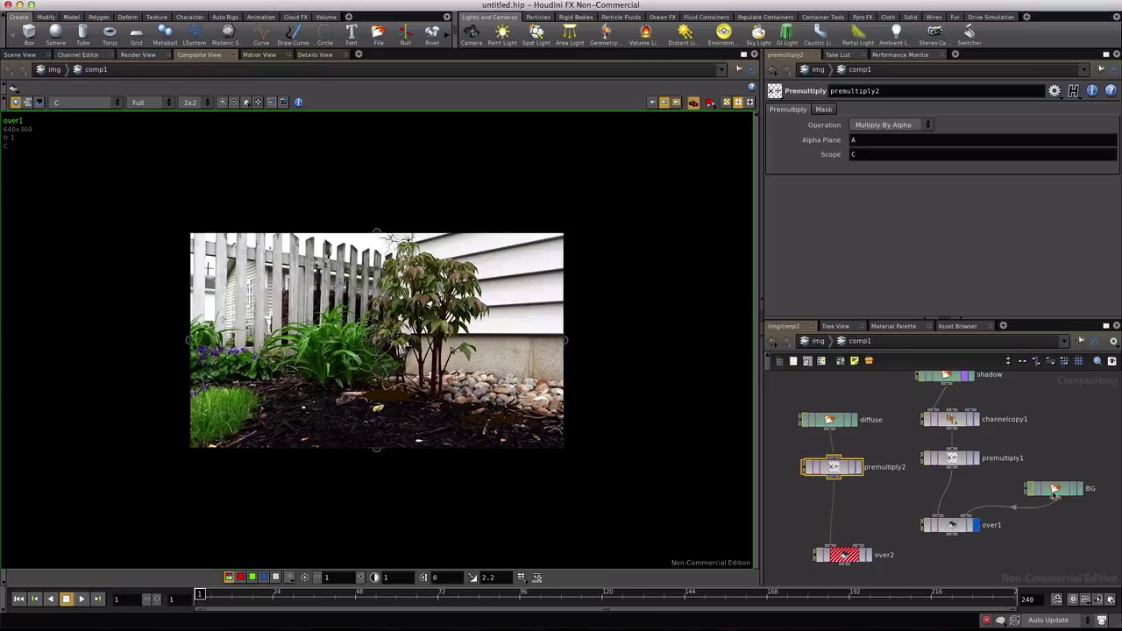
left_click_drag(953, 540, 872, 554)
left_click(872, 554)
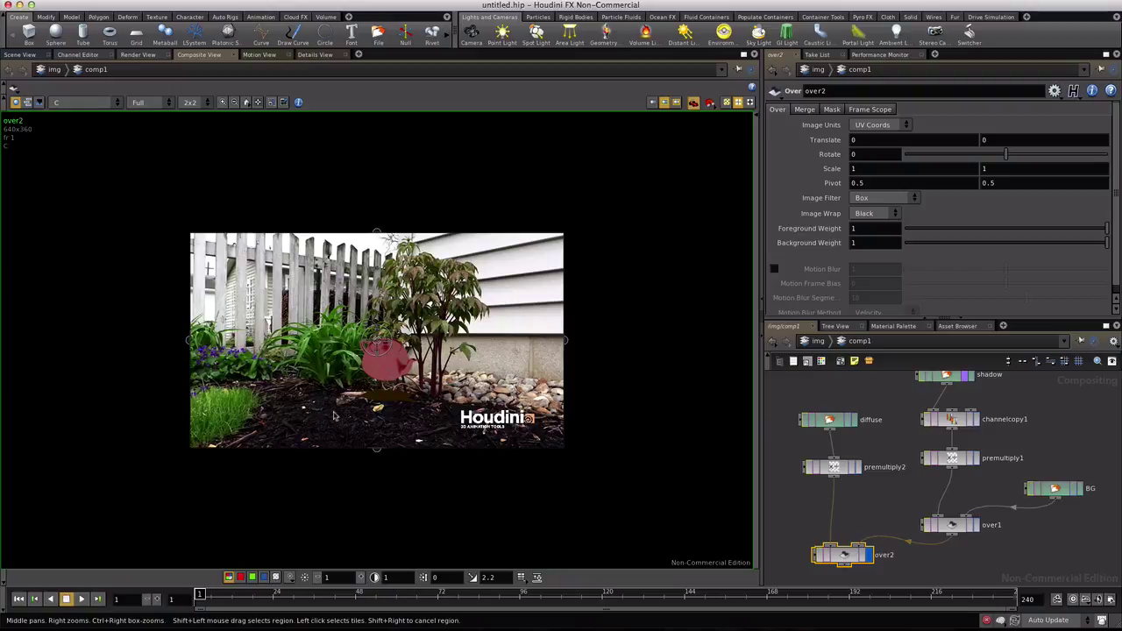
scroll(333, 416, "up", 3)
scroll(333, 415, "up", 2)
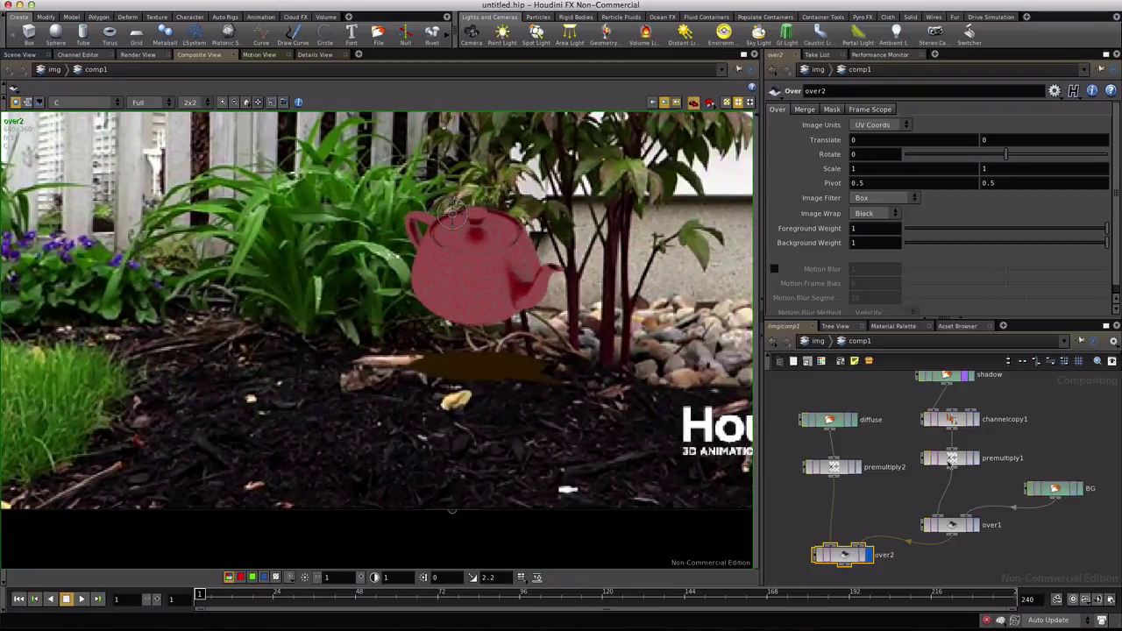
left_click_drag(948, 460, 948, 448)
- Raise over1's Foreground Weight to 0.824 so the teapot's ground shadow shows more strongly
left_click(949, 419)
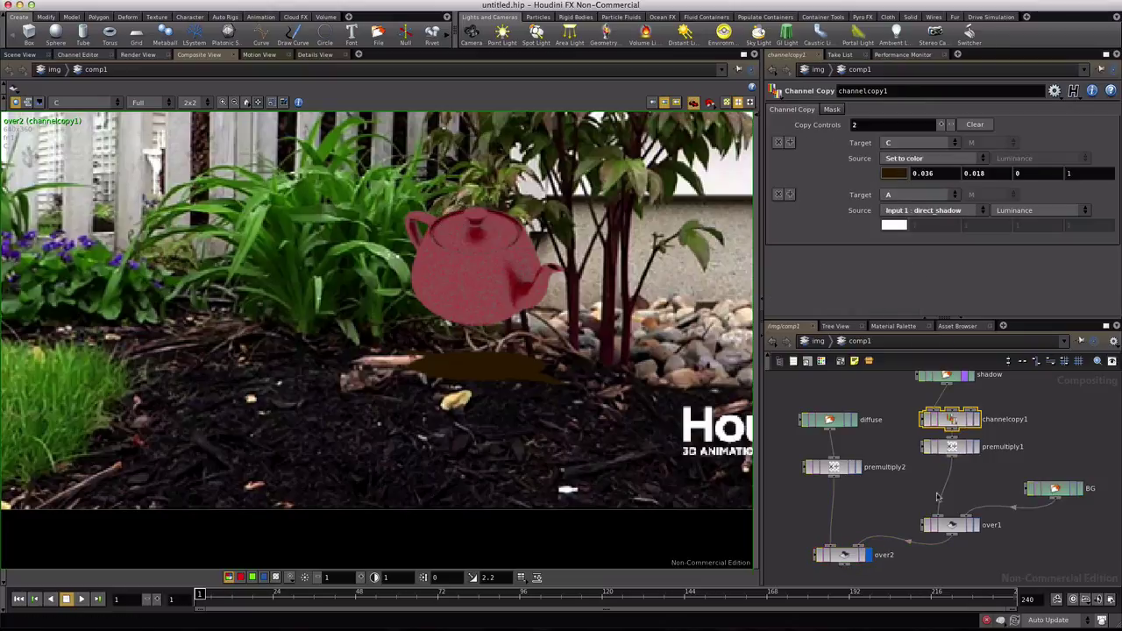
left_click(943, 525)
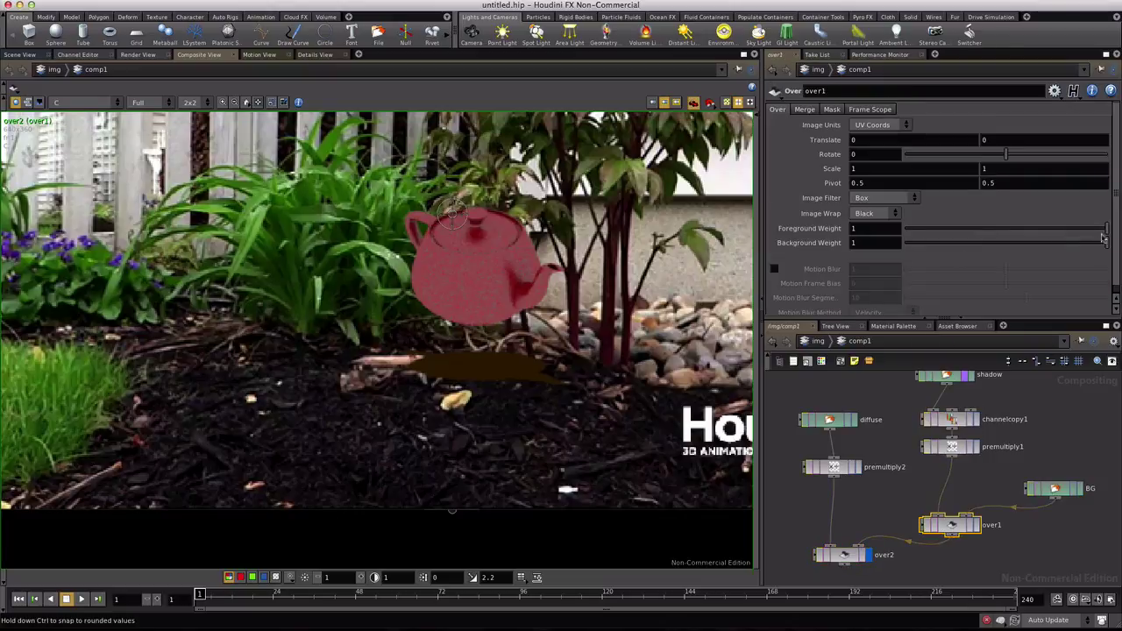
mouse_move(1106, 232)
left_mouse_down()
mouse_move(975, 244)
mouse_move(1010, 245)
left_mouse_up()
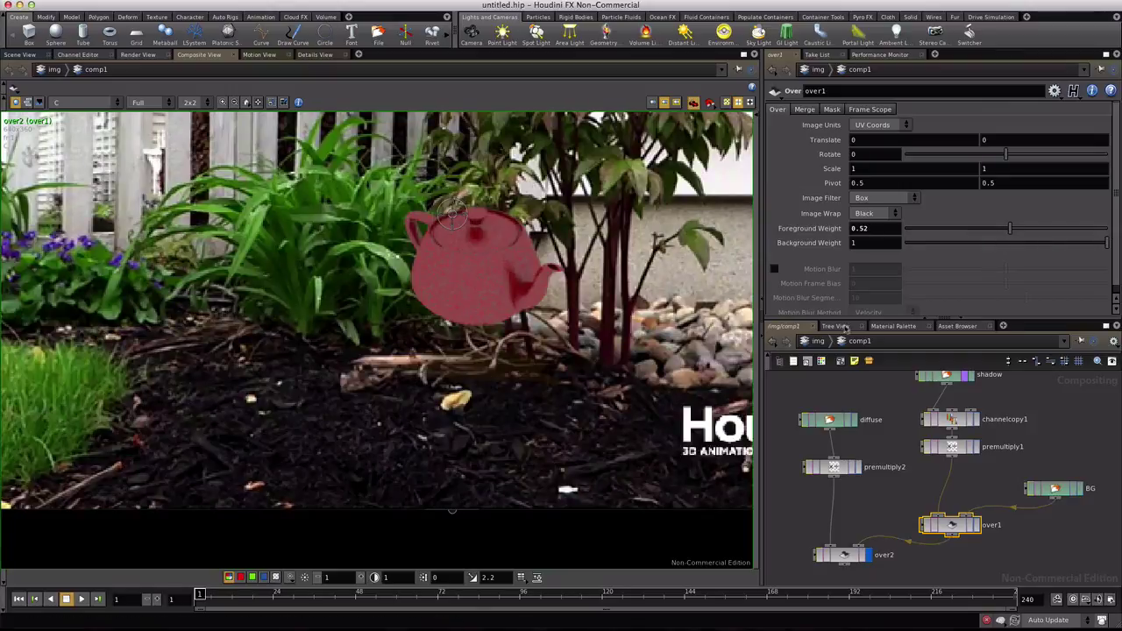
left_click_drag(1010, 231, 1071, 238)
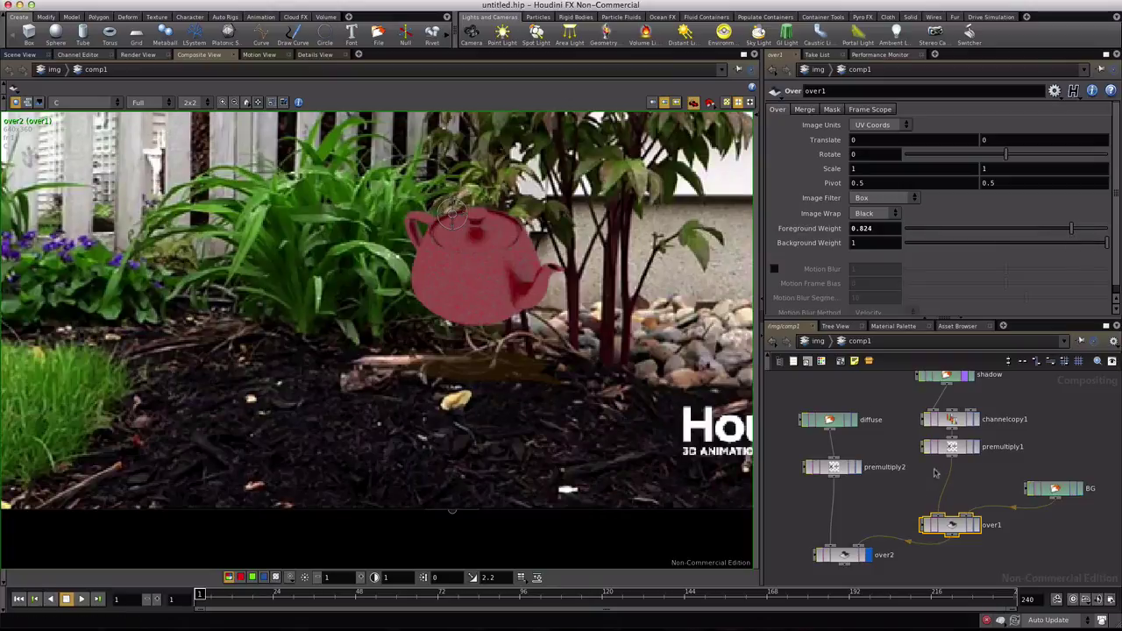
key("Tab")
- Insert a Blur node between premultiply1 and over1 and reset over1's Foreground Weight to 1
type("blur")
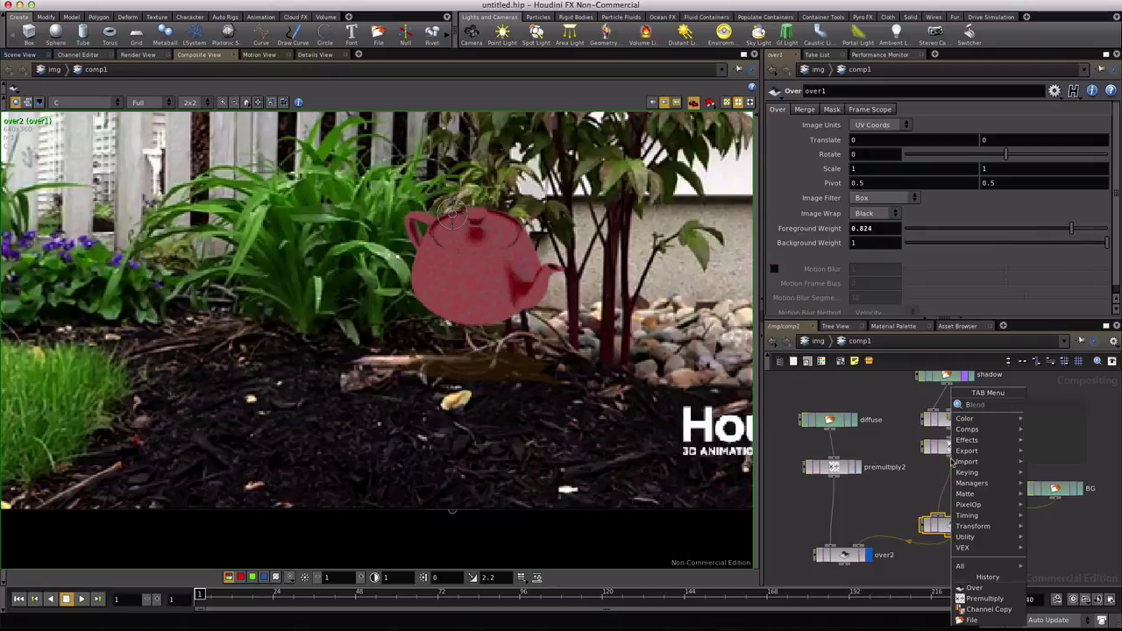
key("Return")
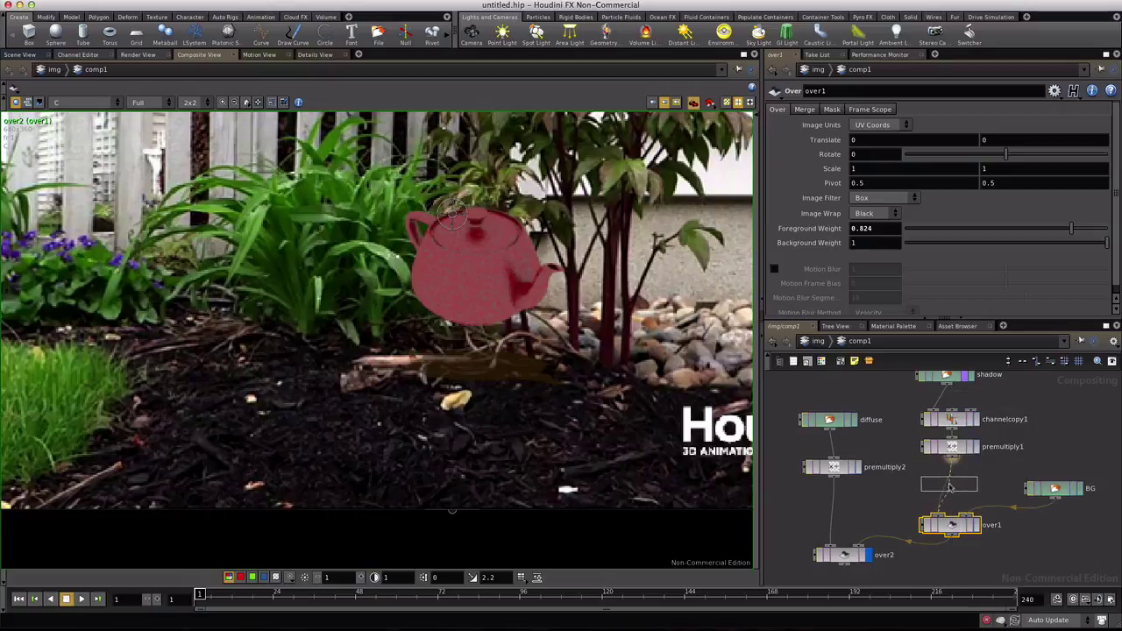
left_click(949, 487)
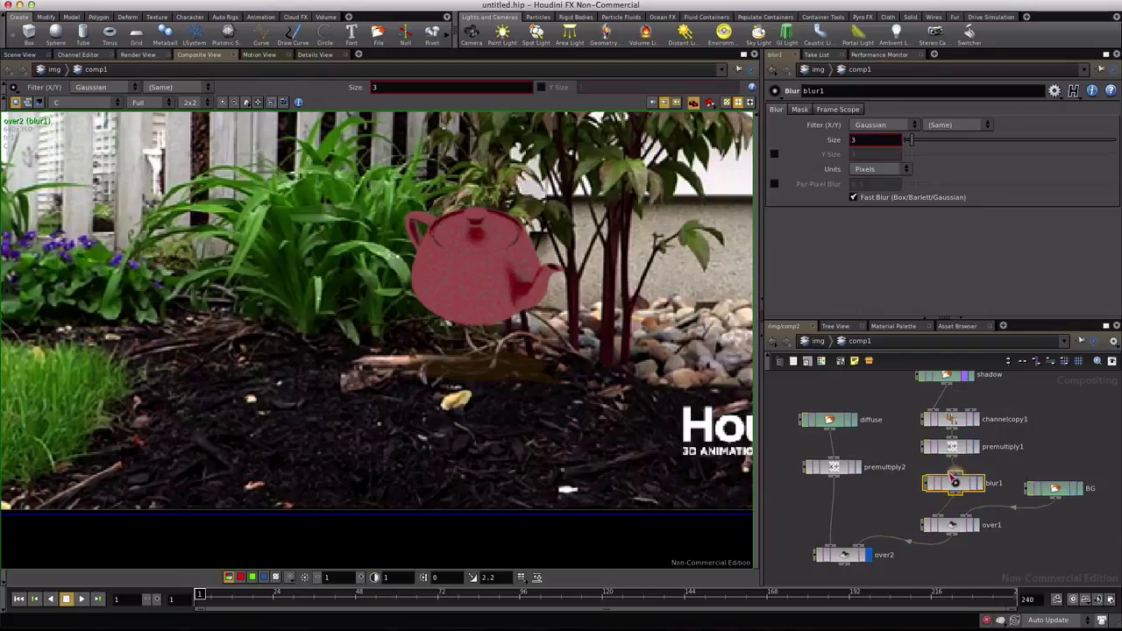
left_click(954, 524)
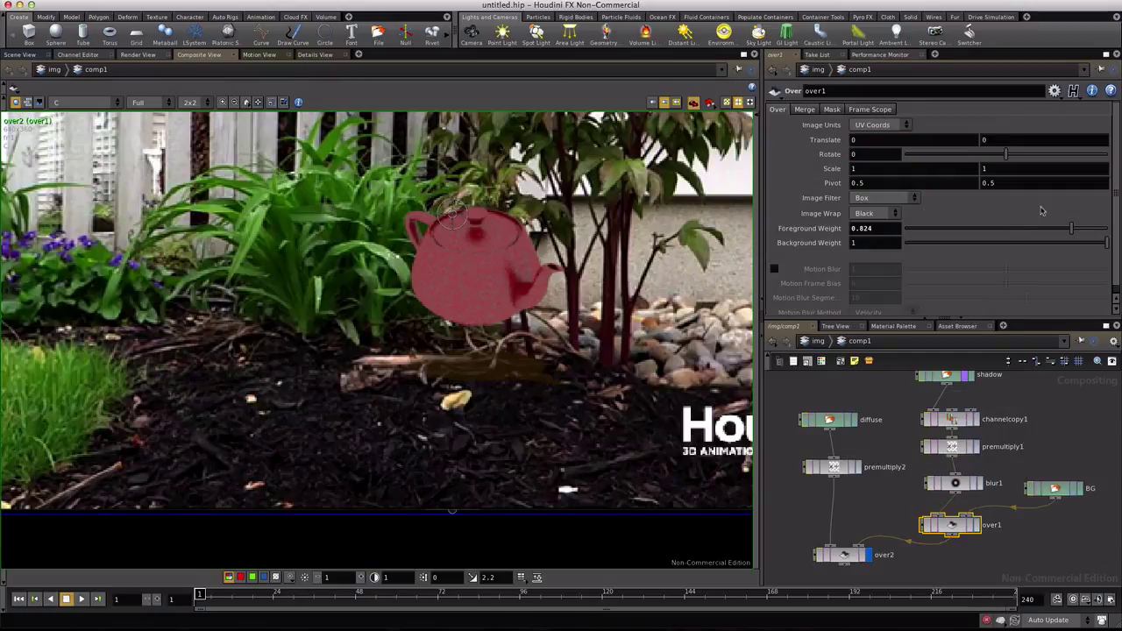
left_click_drag(1073, 230, 1106, 230)
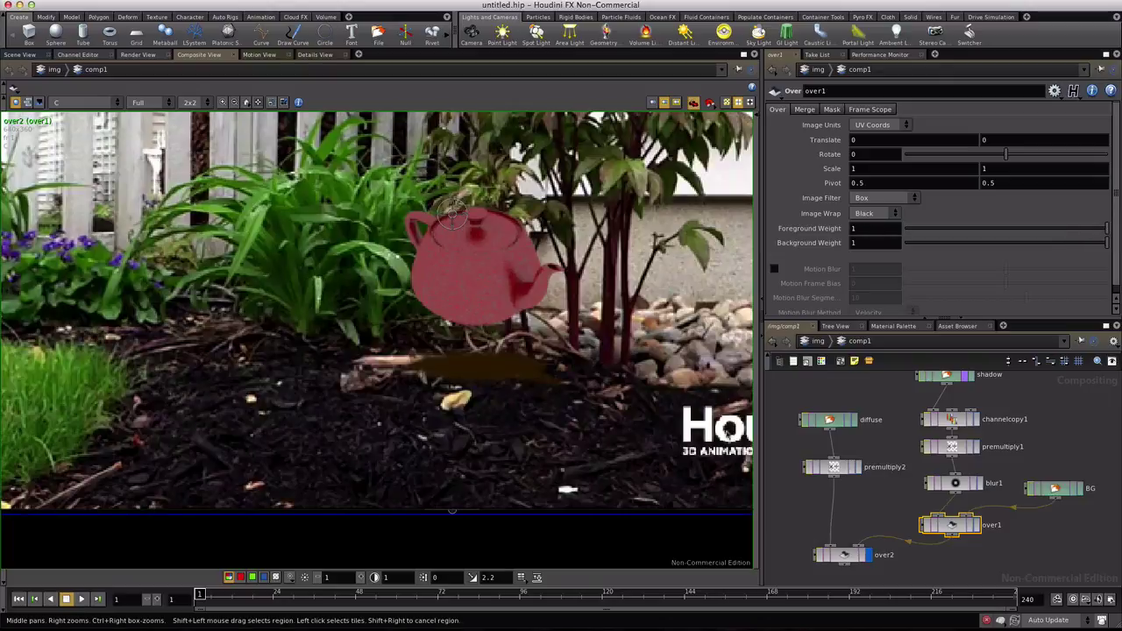
- Set blur1's Size to 15.9 to soften the shadow
left_click(953, 483)
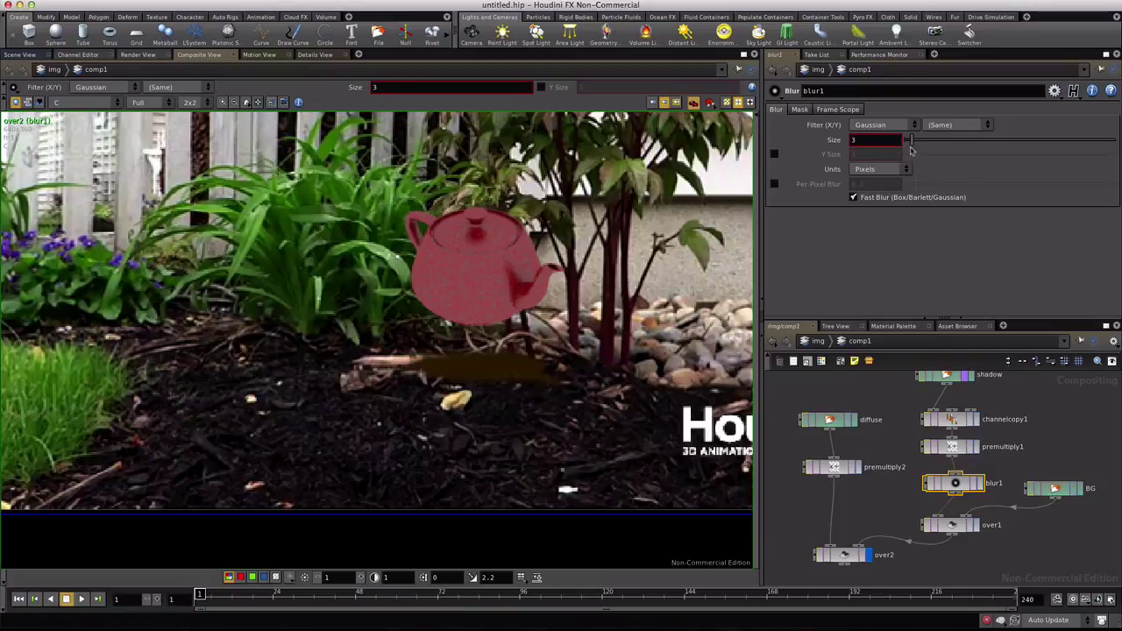
left_click_drag(910, 147, 939, 146)
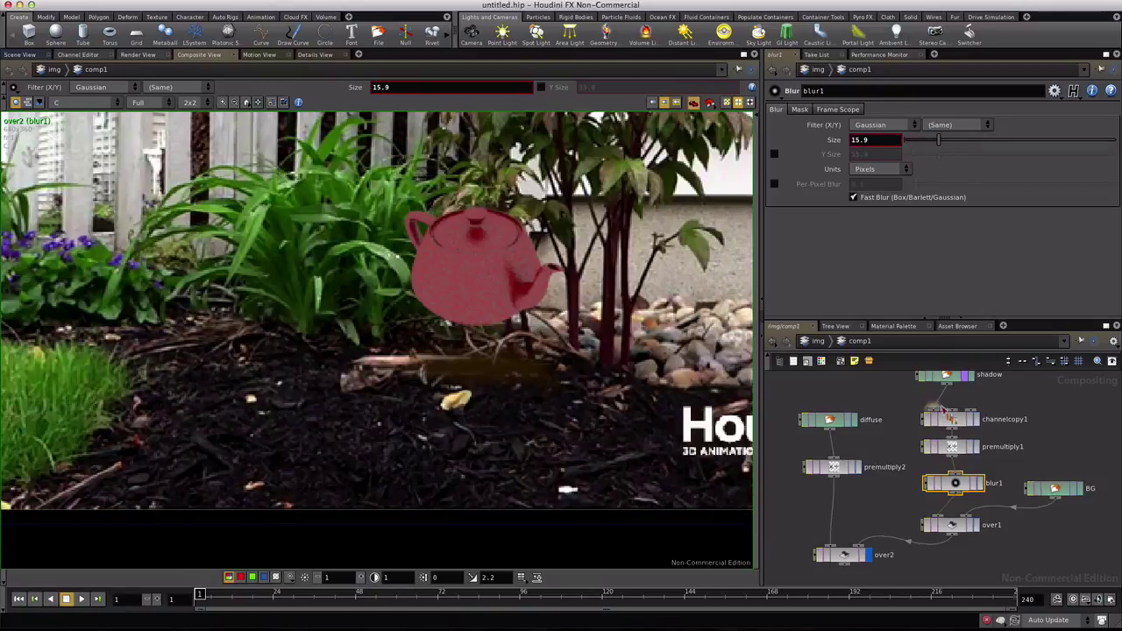
left_click(954, 450)
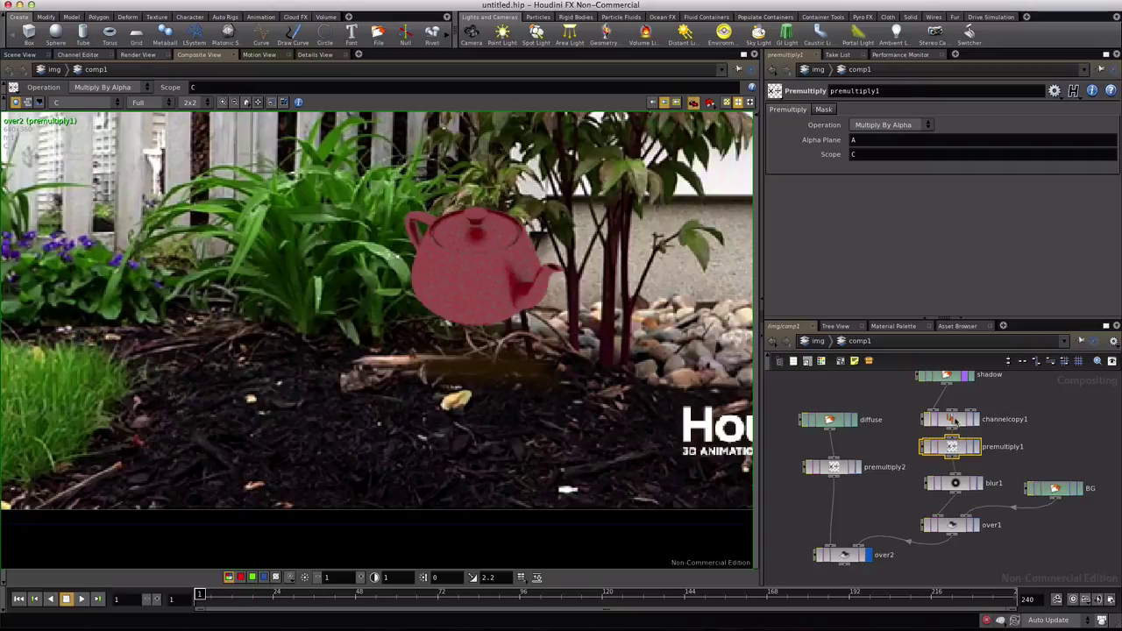
- Make channelcopy1's shadow colour a darker, desaturated brown with S 0.272 and V 0.024
left_click(955, 421)
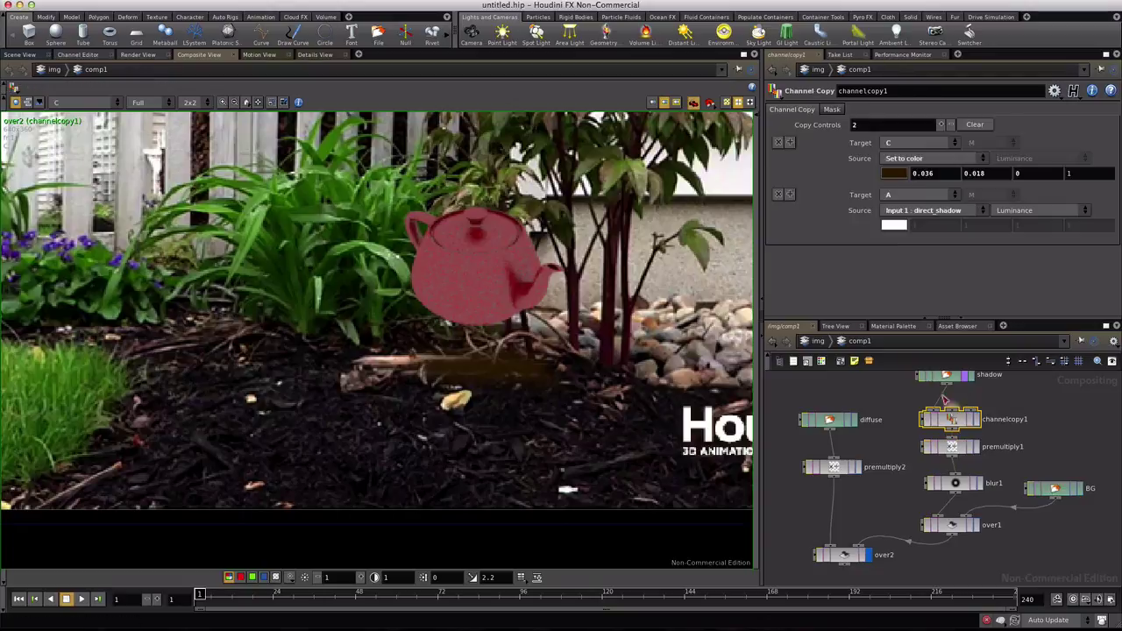
left_click(895, 174)
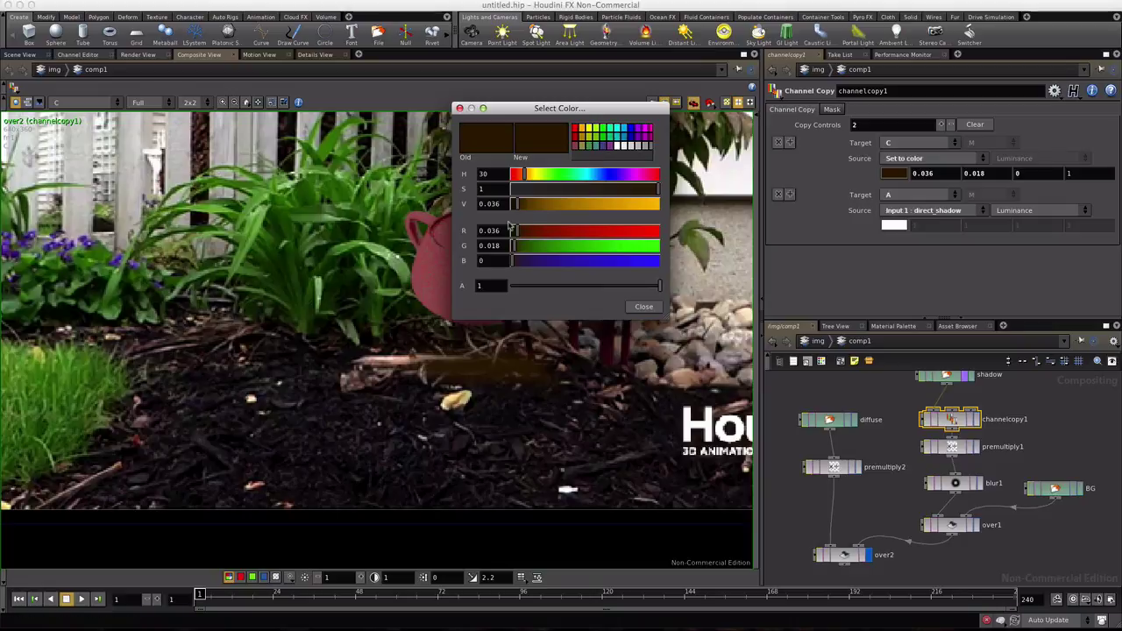
left_click(551, 188)
left_click(644, 307)
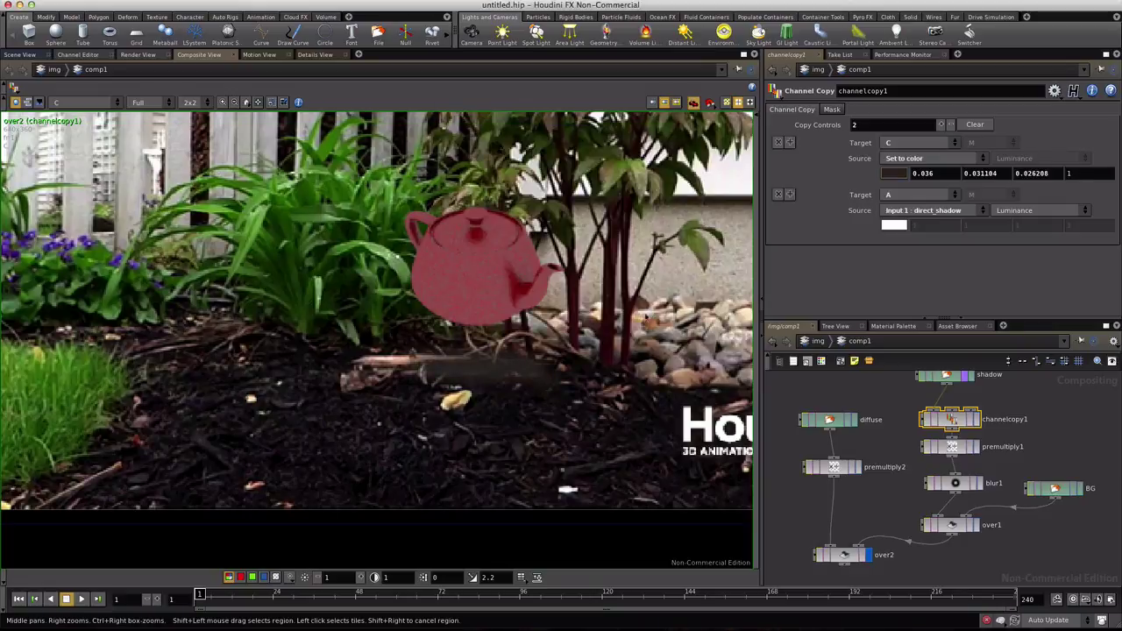
scroll(513, 376, "down", 2)
scroll(513, 376, "up", 1)
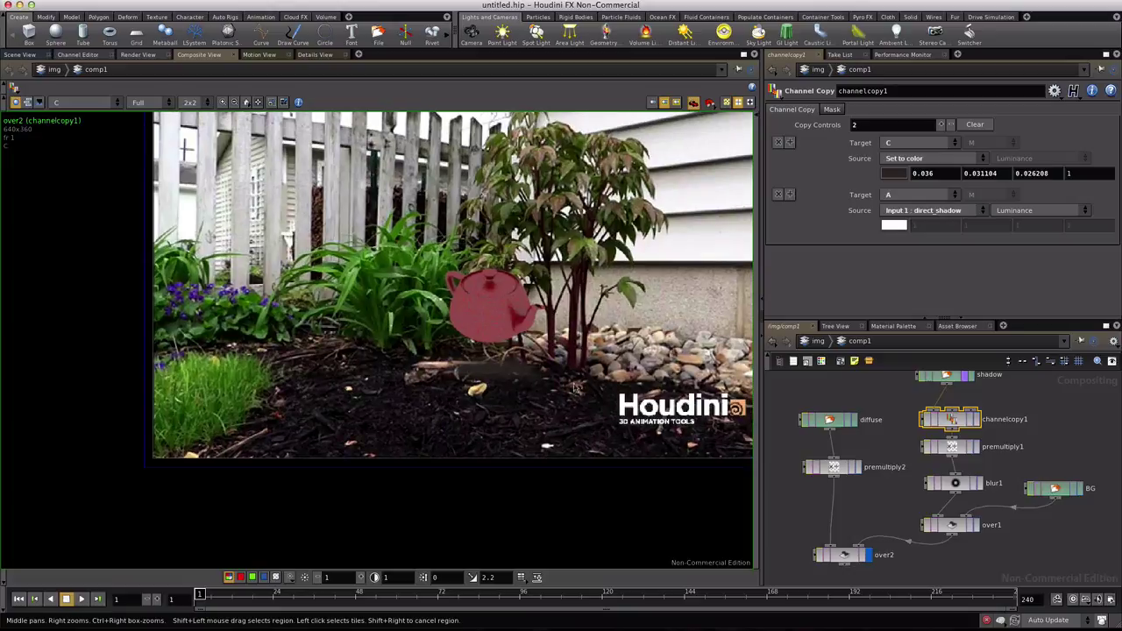
left_click(895, 174)
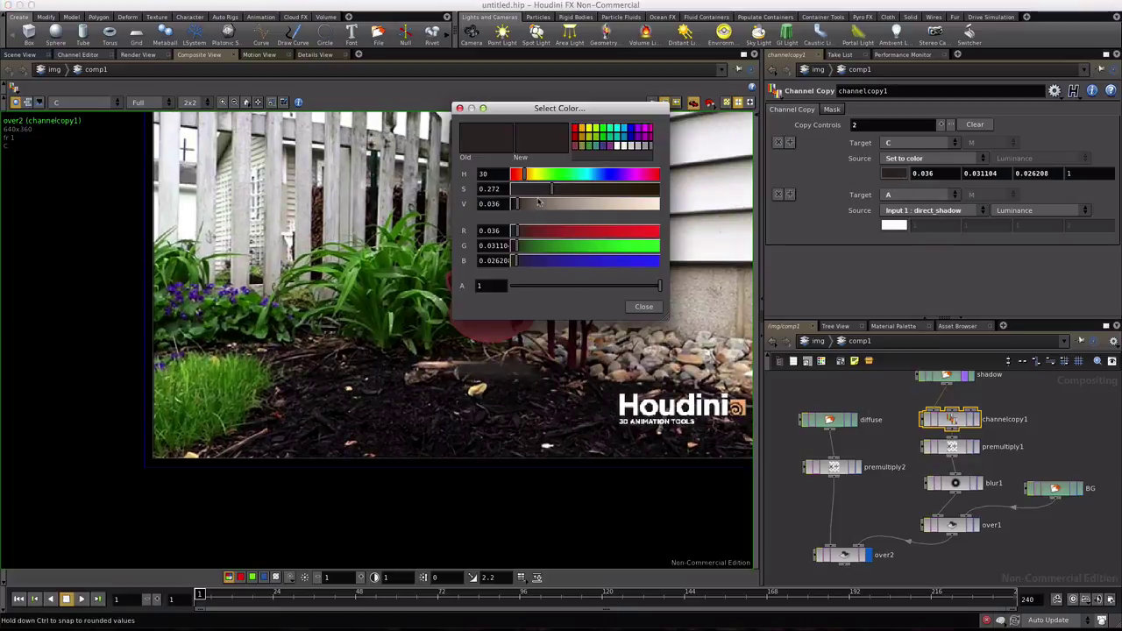
left_click_drag(516, 204, 515, 207)
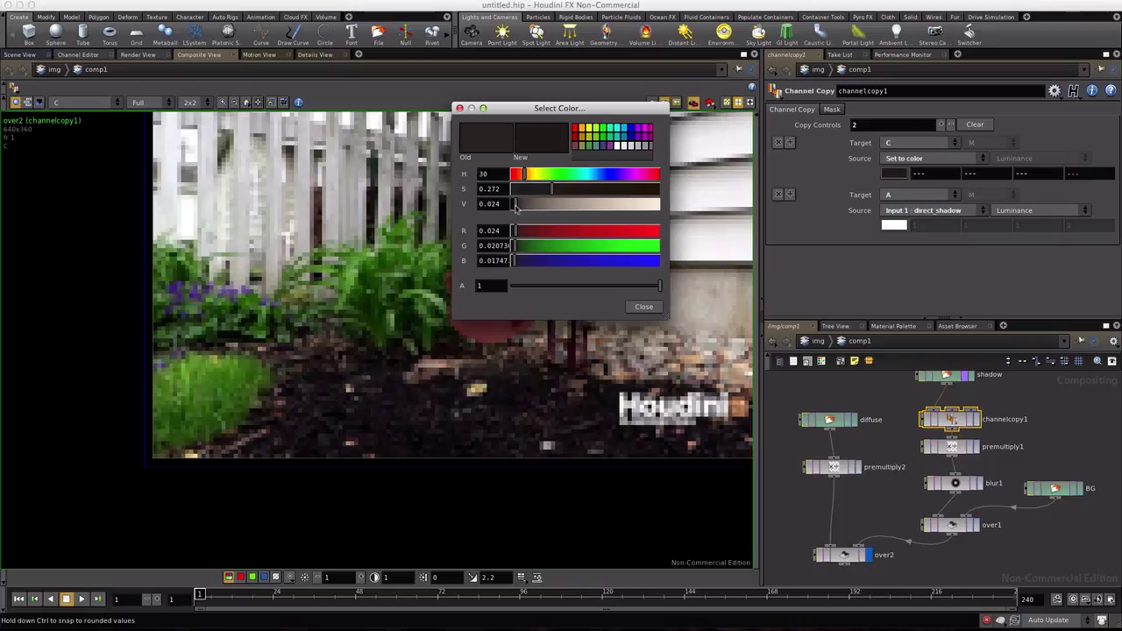
left_click(654, 308)
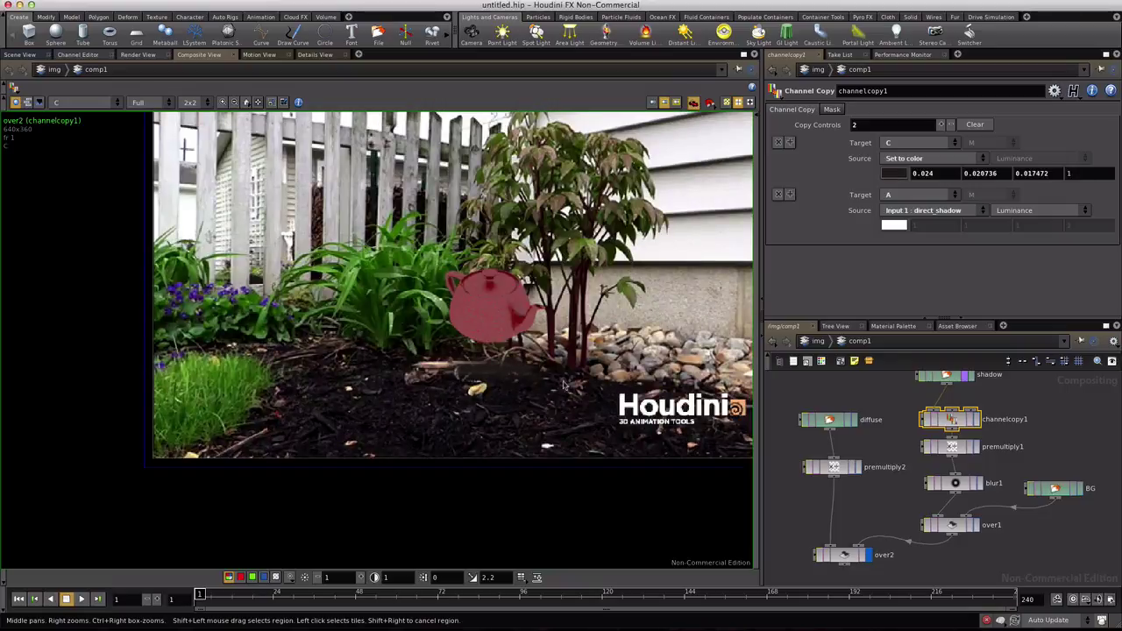
- Lower blur1's Size to about 6.4 and over1's Foreground Weight to 0.561
left_click(955, 483)
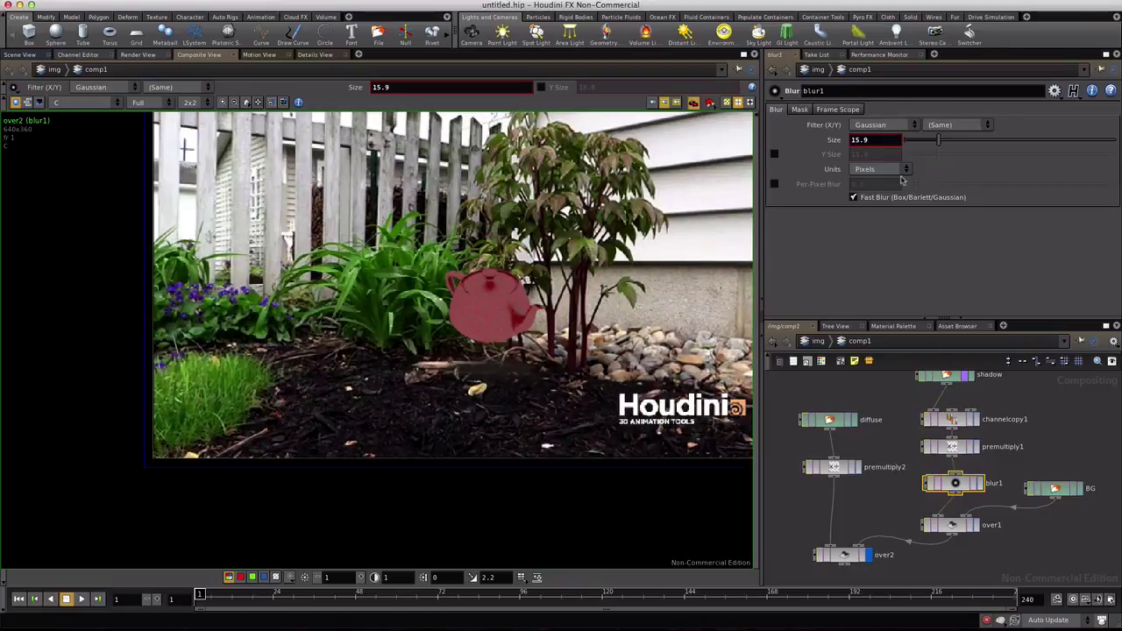
left_click_drag(938, 140, 920, 144)
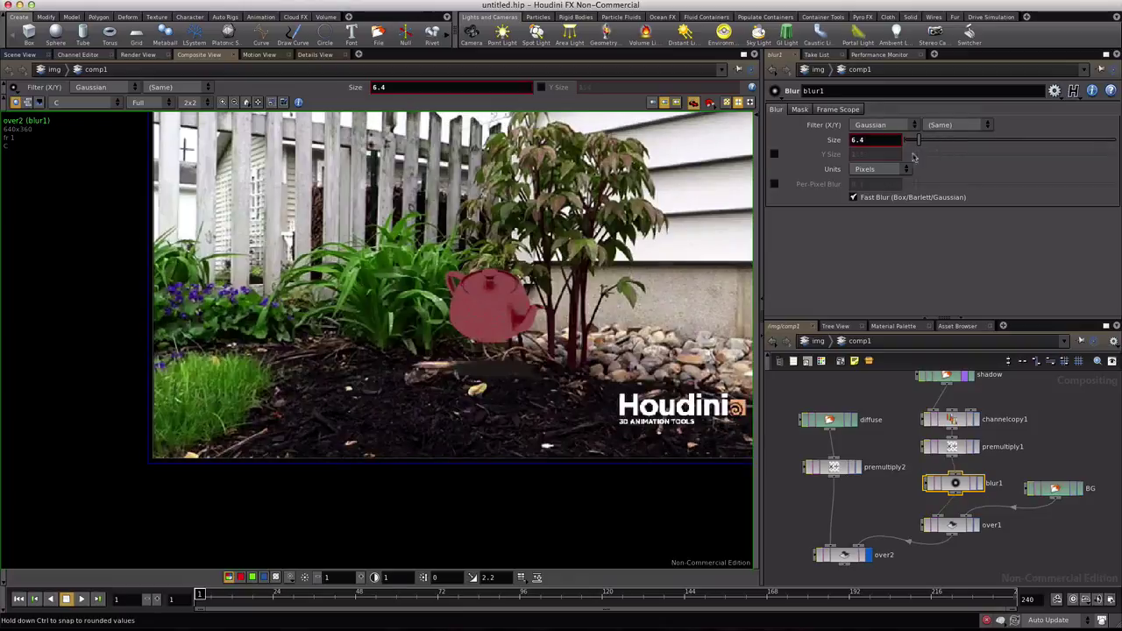
left_click(957, 524)
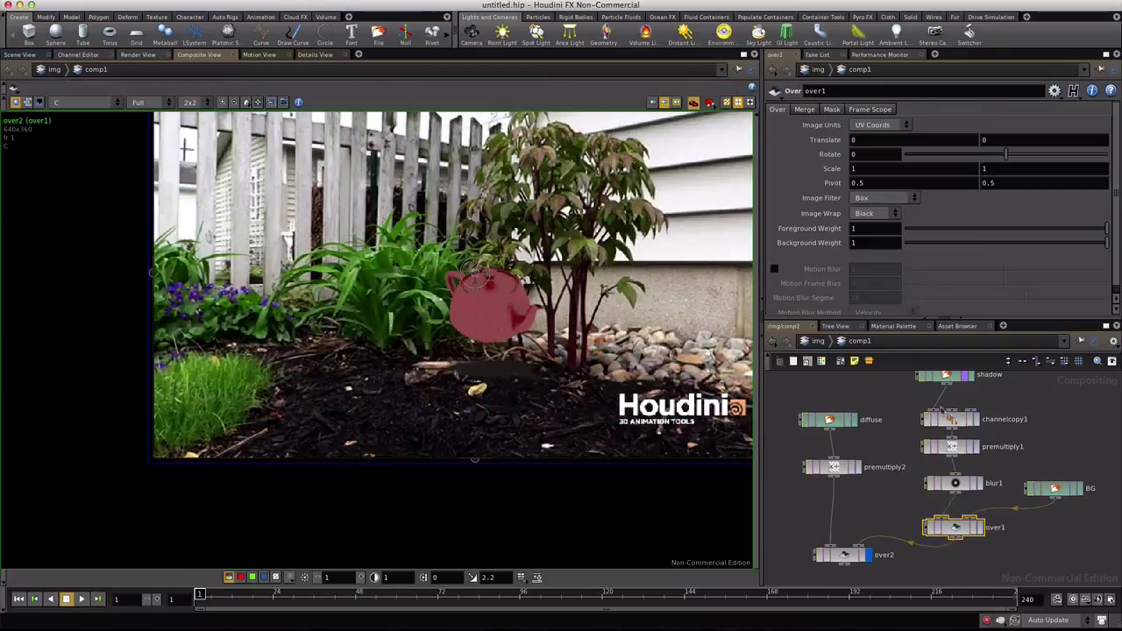
left_click_drag(1107, 230, 1017, 230)
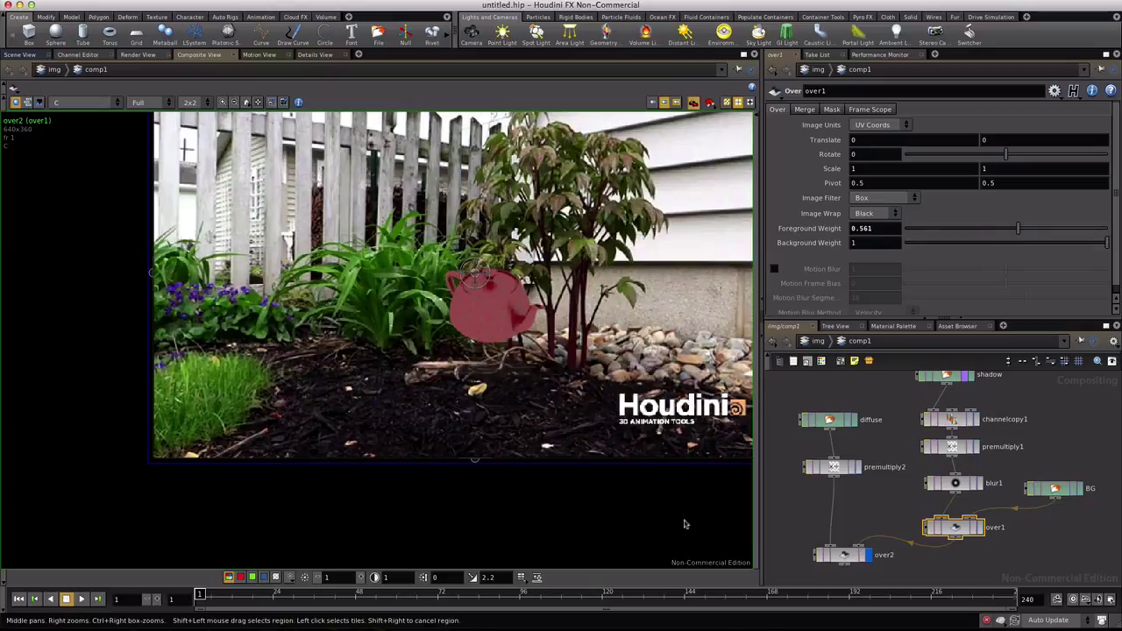
- Add a ROP File Output node, rop_comp1, below over2 and wired to its output
key("Tab")
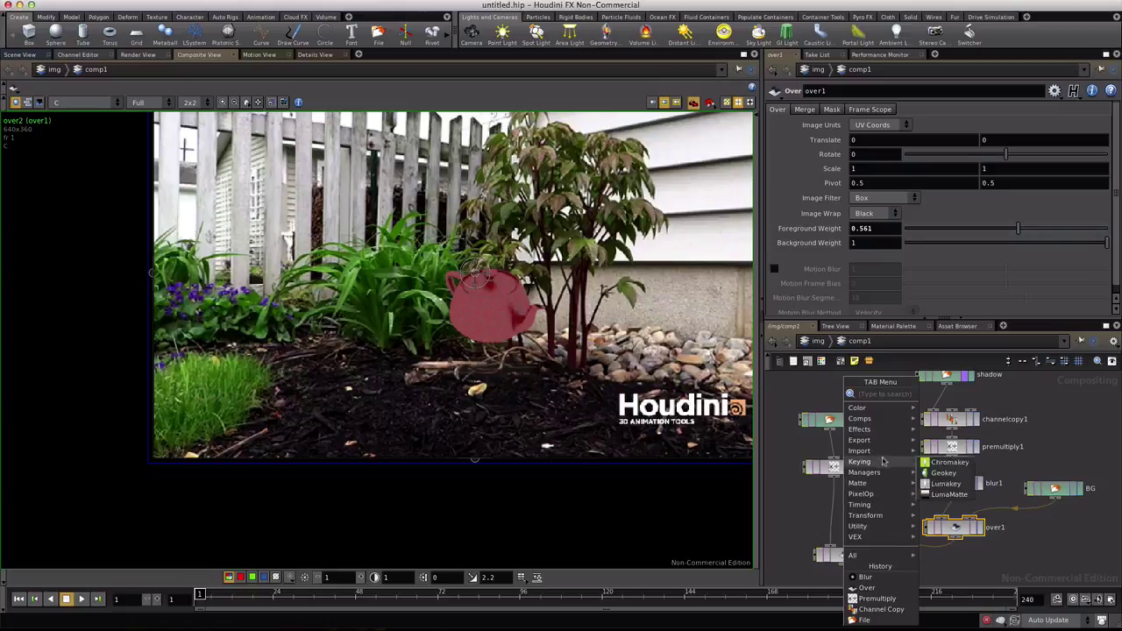
mouse_move(860, 440)
left_click(929, 441)
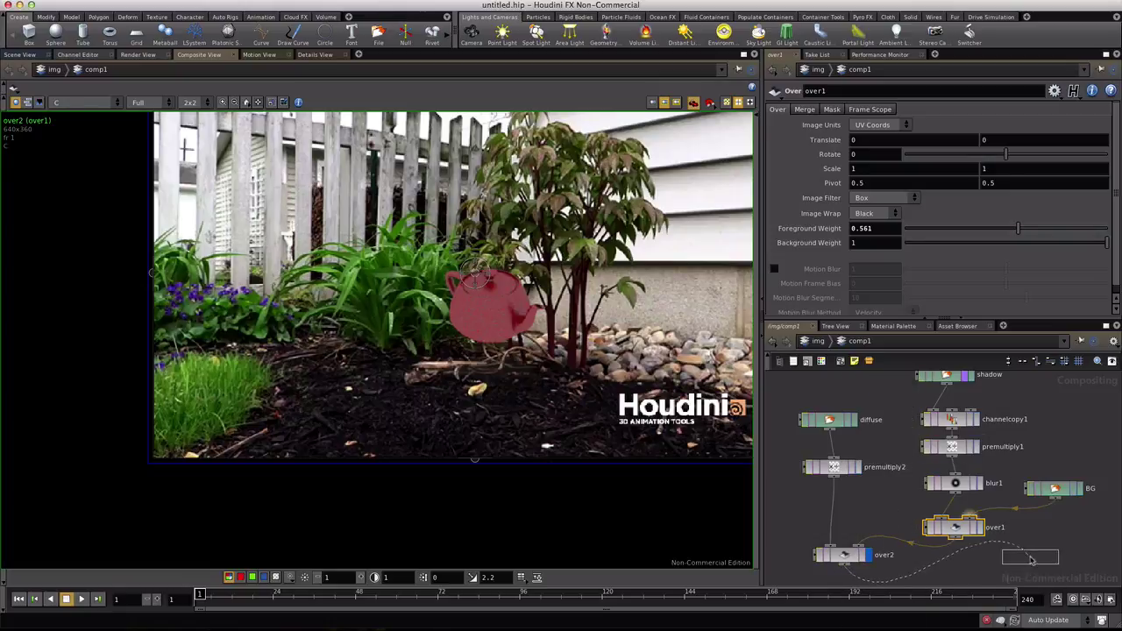
left_click(1042, 565)
scroll(1027, 547, "down", 3)
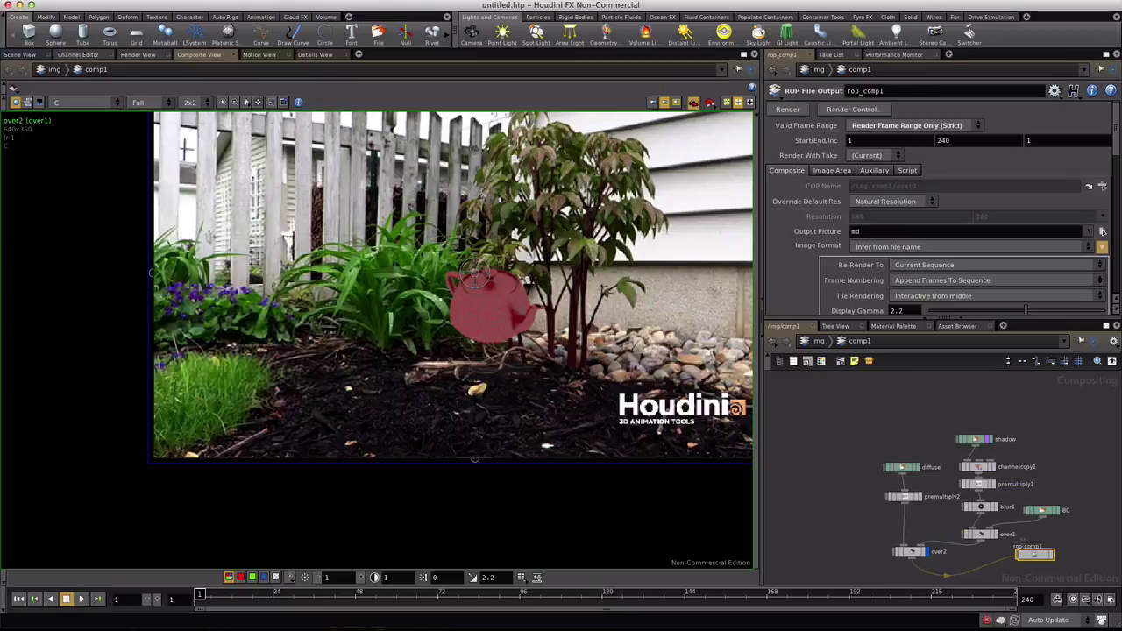
left_click_drag(1005, 512, 926, 539)
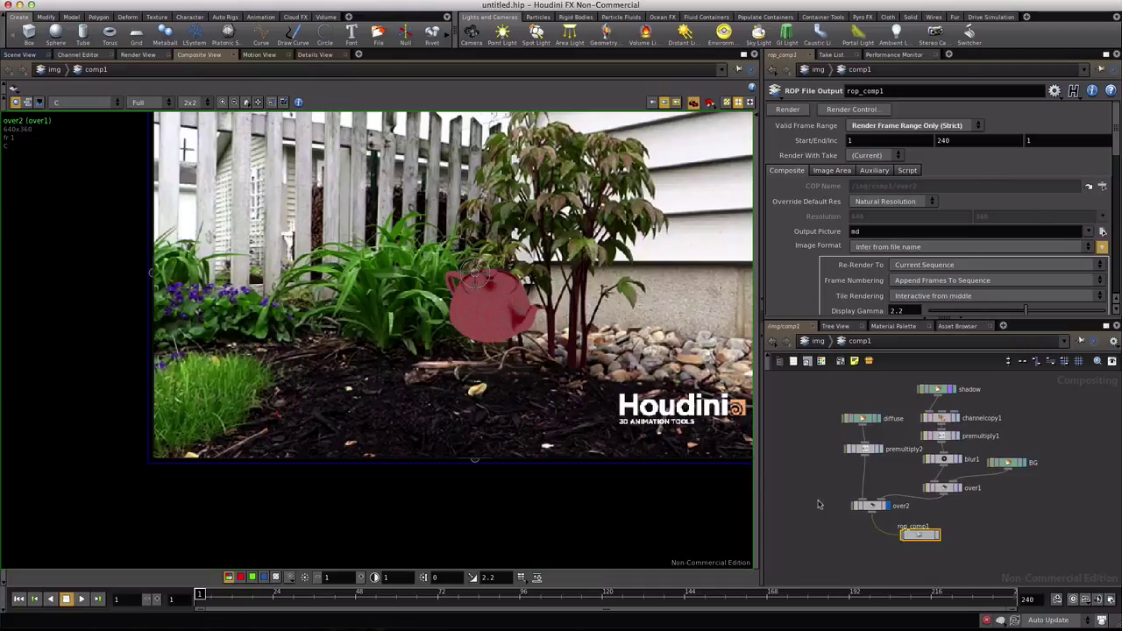
scroll(568, 287, "up", 1)
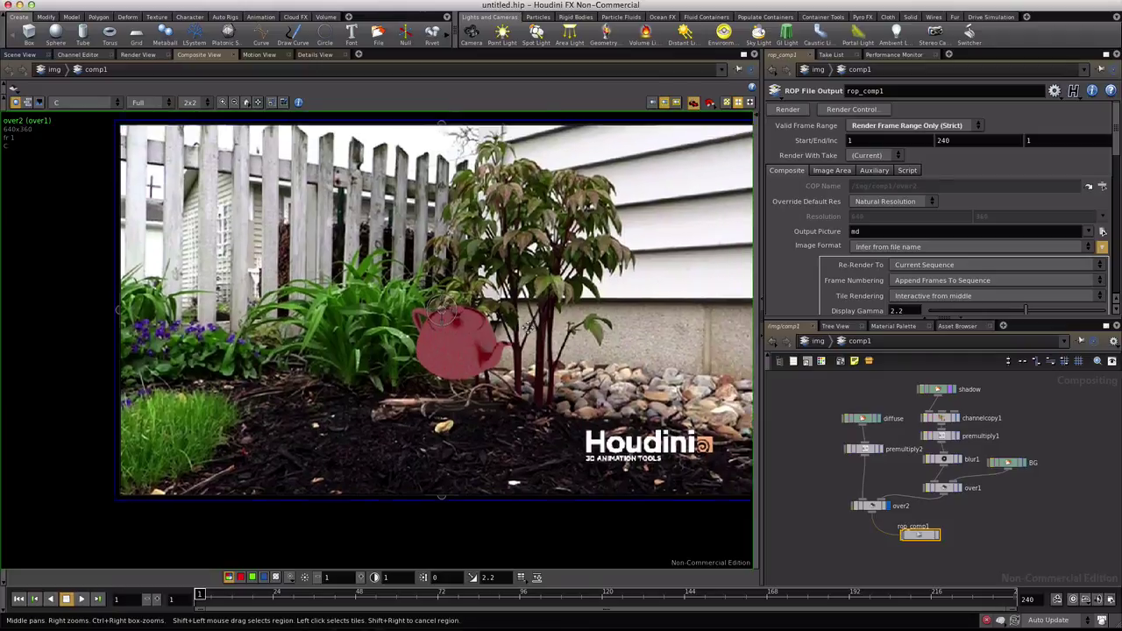
middle_click_drag(526, 327, 497, 340)
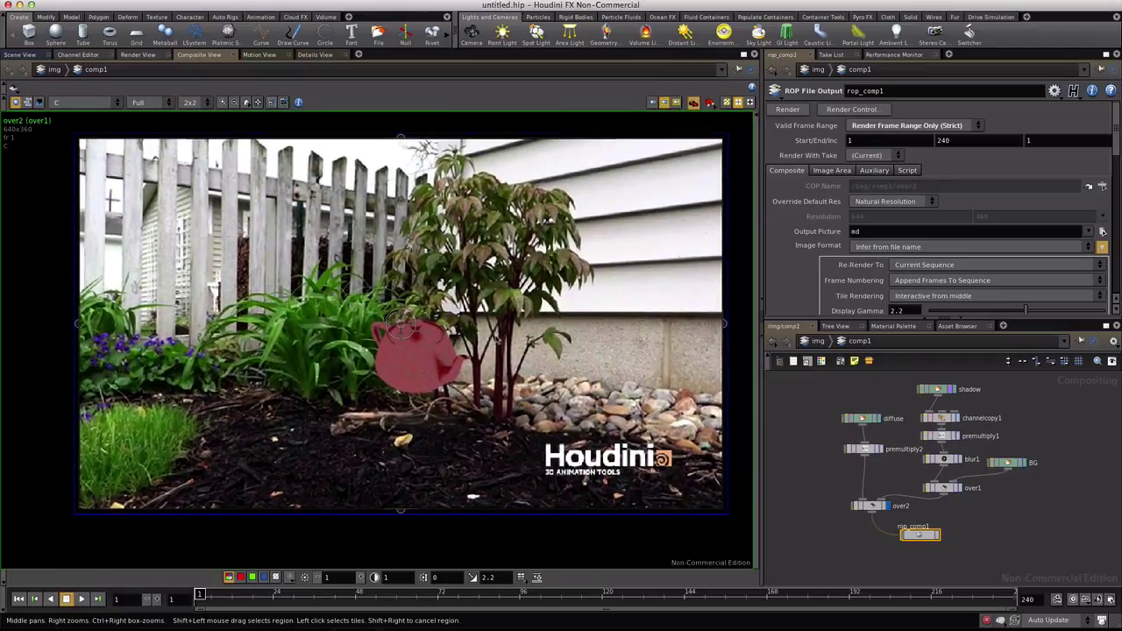